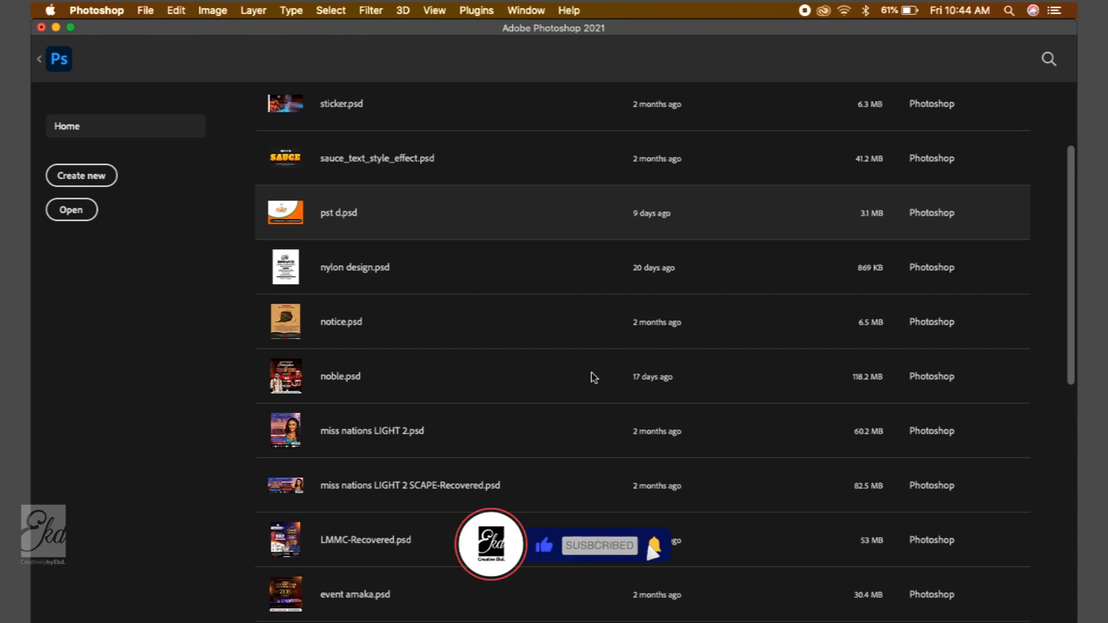
pyautogui.scroll(3, 591, 376)
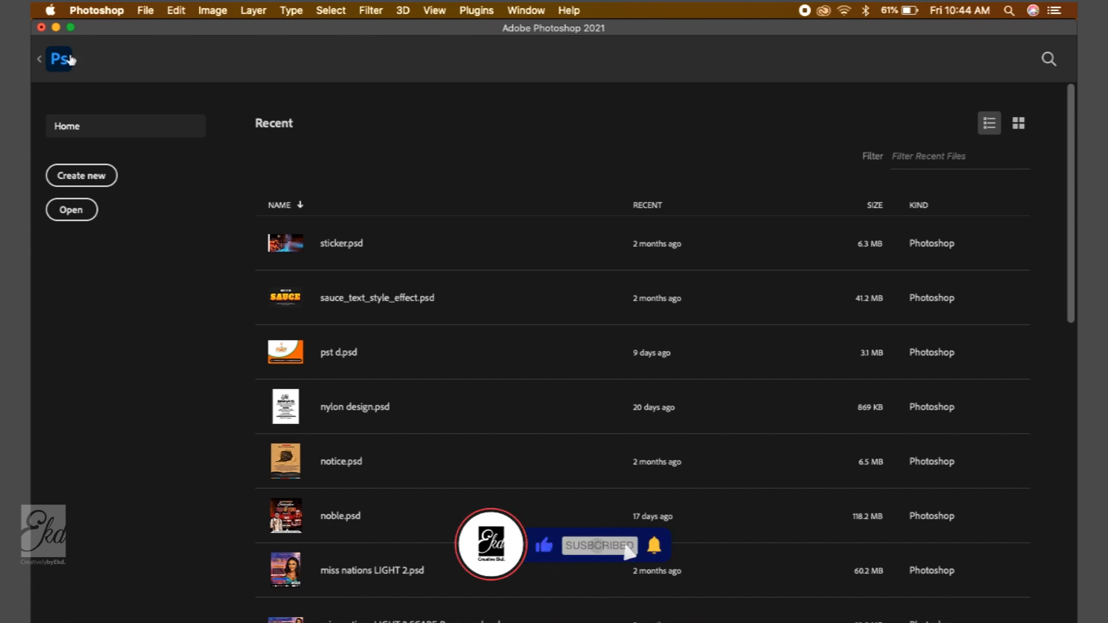
pyautogui.click(156, 11)
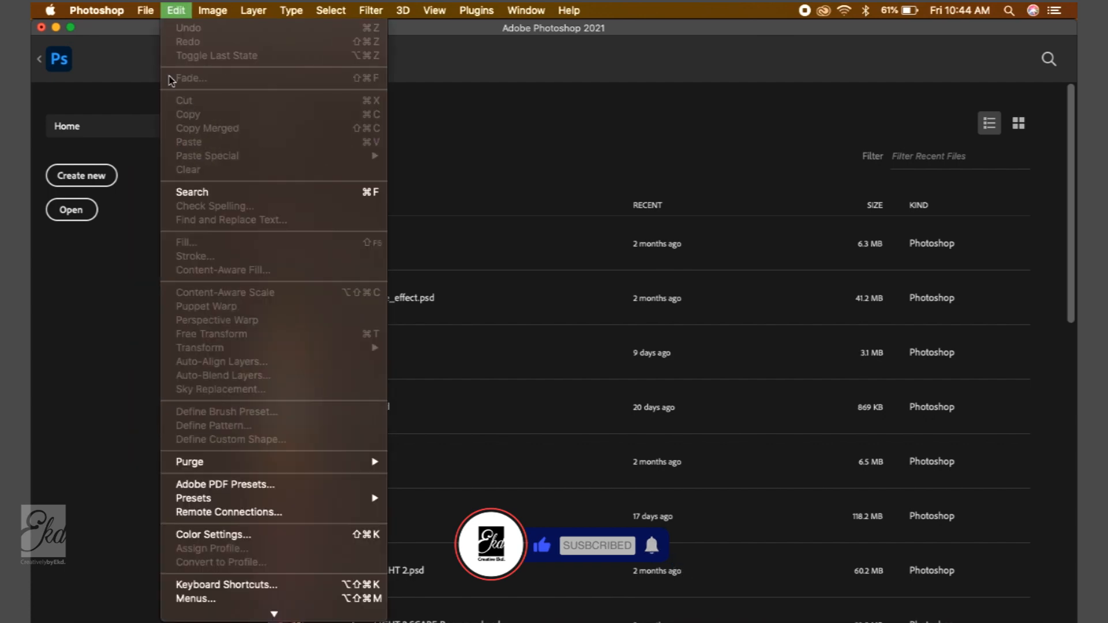
pyautogui.moveTo(176, 87)
pyautogui.click(504, 87)
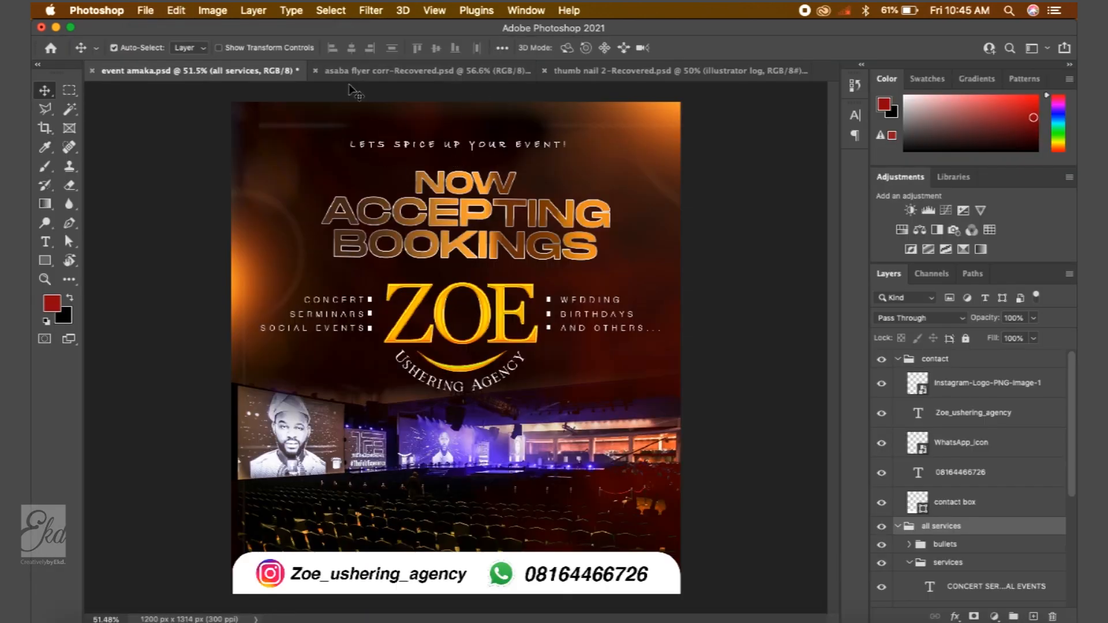
# - Switch to the asaba flyer corr-Recovered document and collapse the middle layer group
pyautogui.click(359, 70)
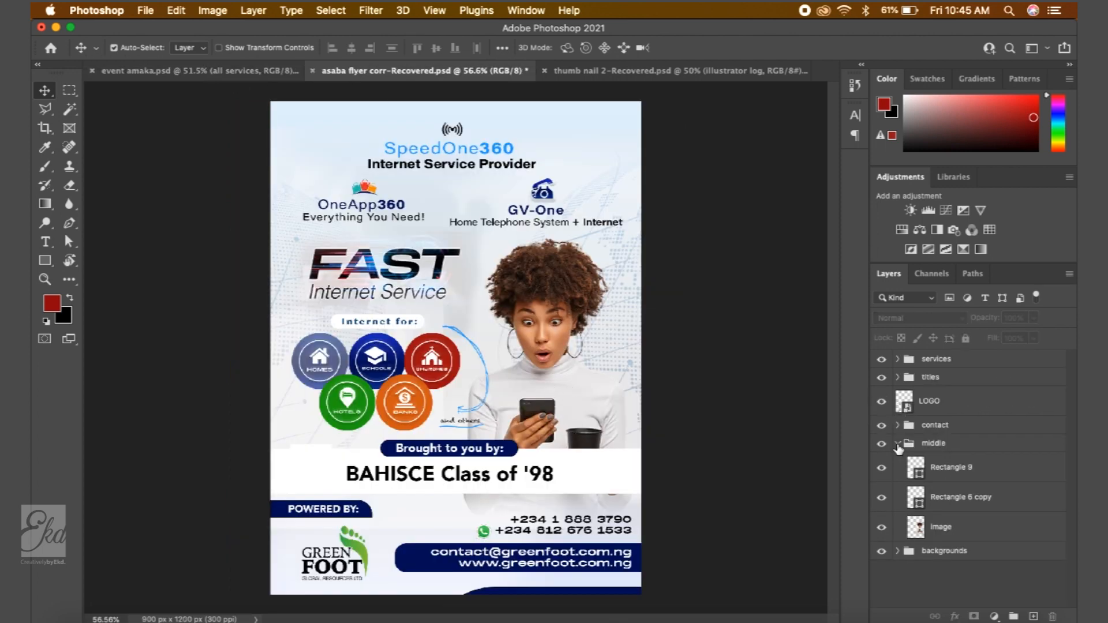
pyautogui.click(897, 444)
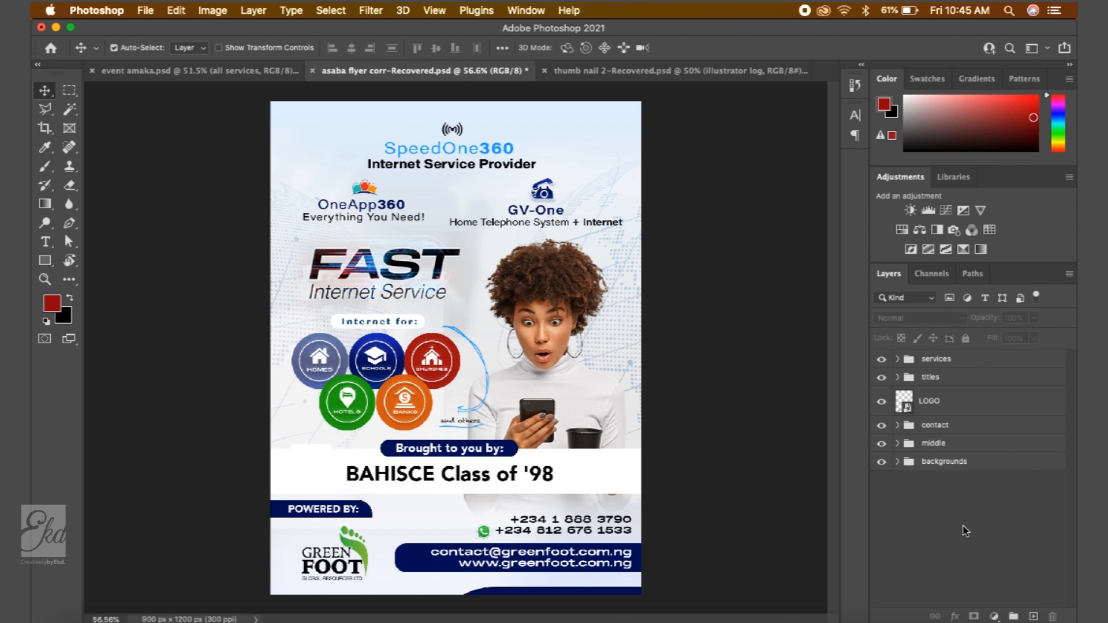
pyautogui.moveTo(358, 618)
pyautogui.click(397, 598)
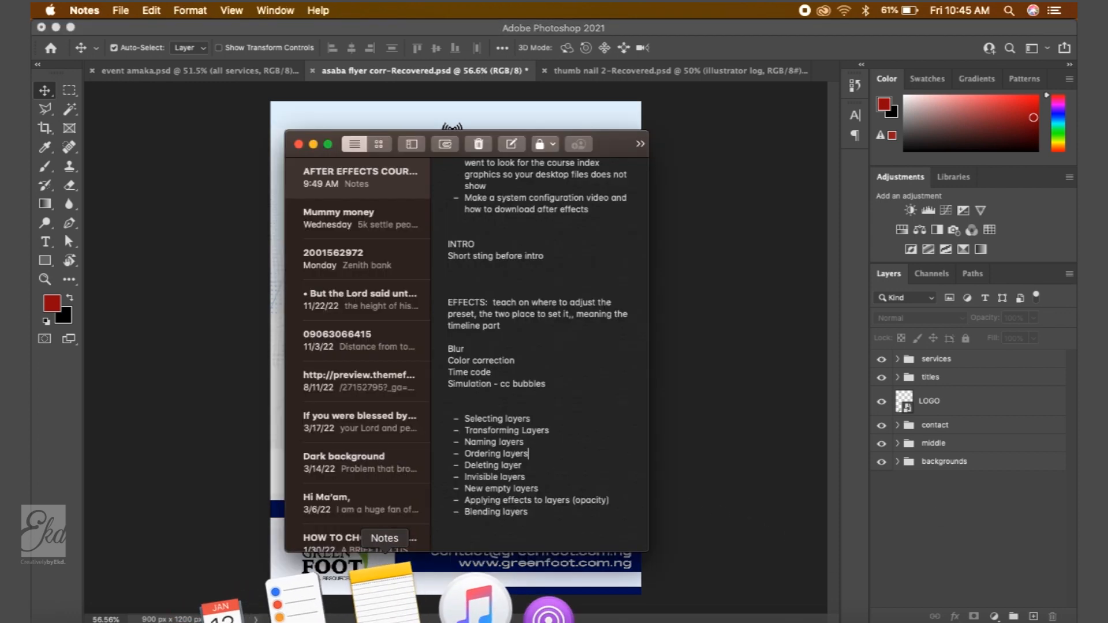
pyautogui.click(757, 433)
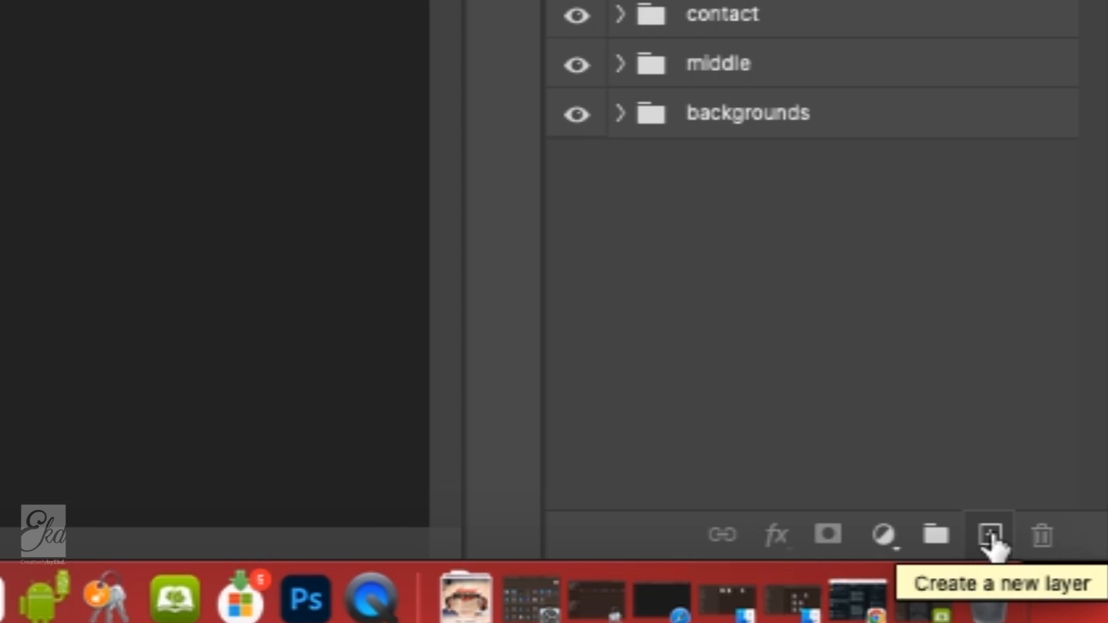
# - Add a new empty layer above the layer groups
pyautogui.click(991, 536)
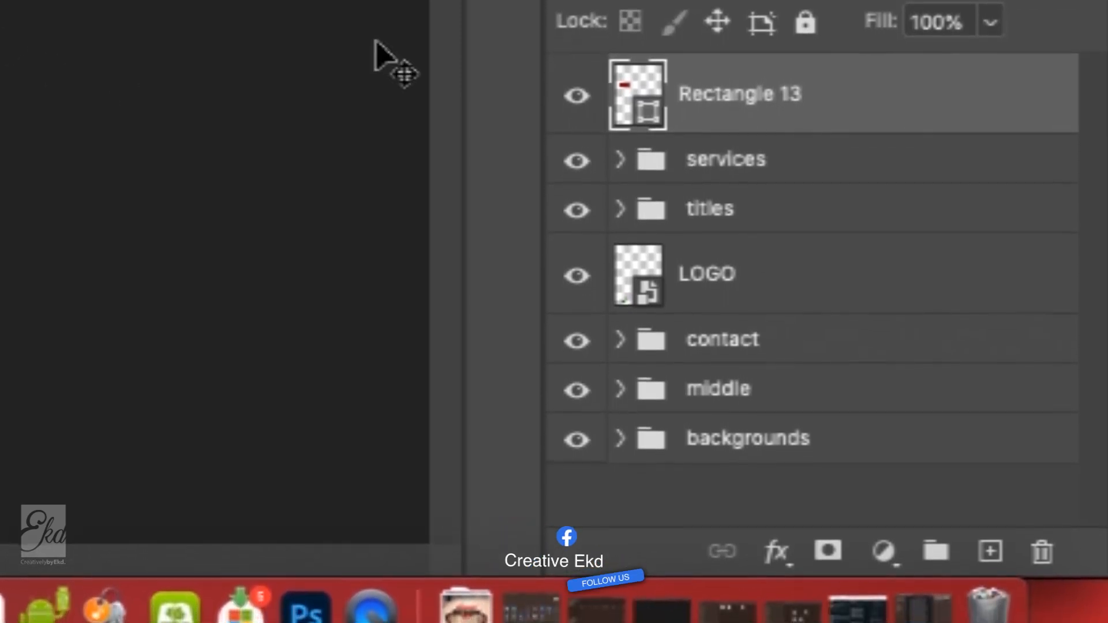
pyautogui.press('super+z')
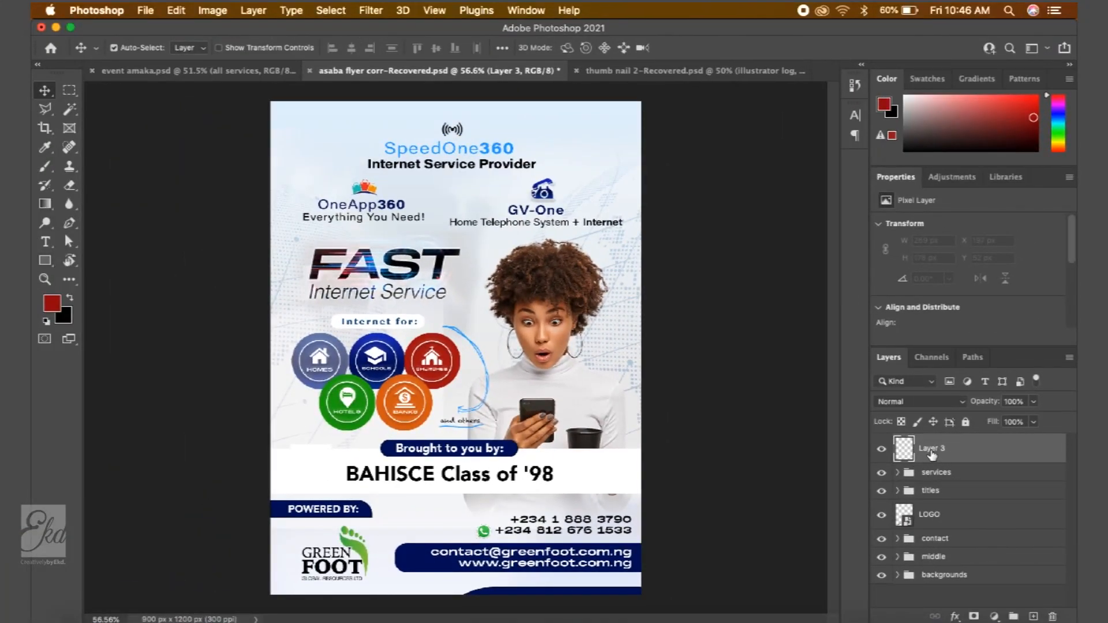
# - Draw a red rectangle about 339 × 283 px over the flyer's top-left corner with the Rectangle tool
pyautogui.click(48, 263)
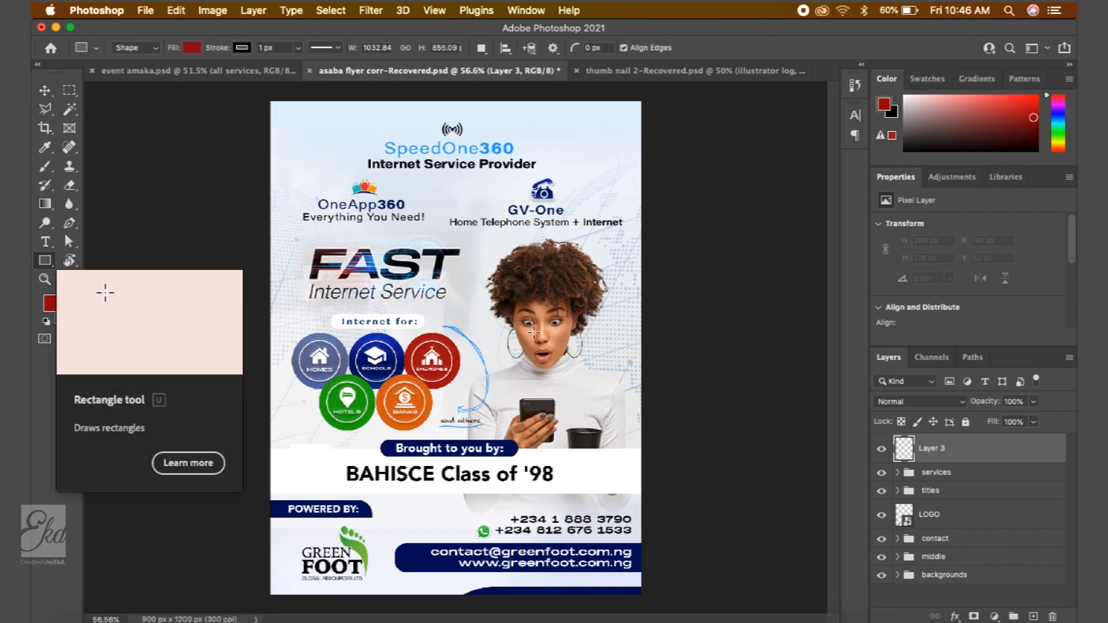
pyautogui.moveTo(288, 125); pyautogui.dragTo(428, 241)
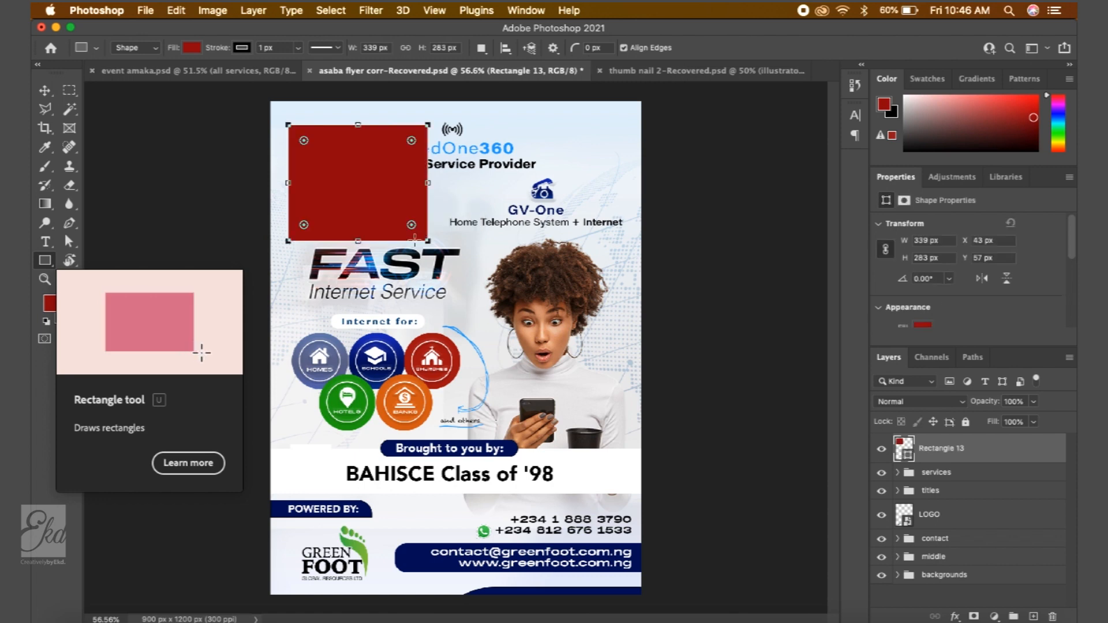
pyautogui.click(44, 90)
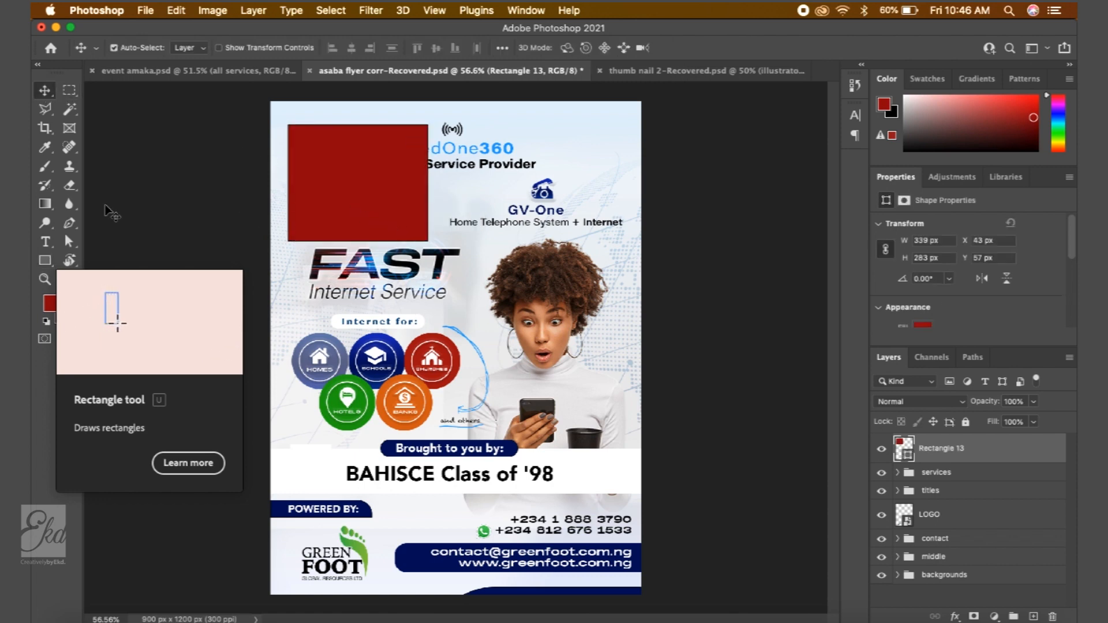
# - Draw a second red rectangle about 209 × 211 px at the flyer's right edge and delete it
pyautogui.click(45, 260)
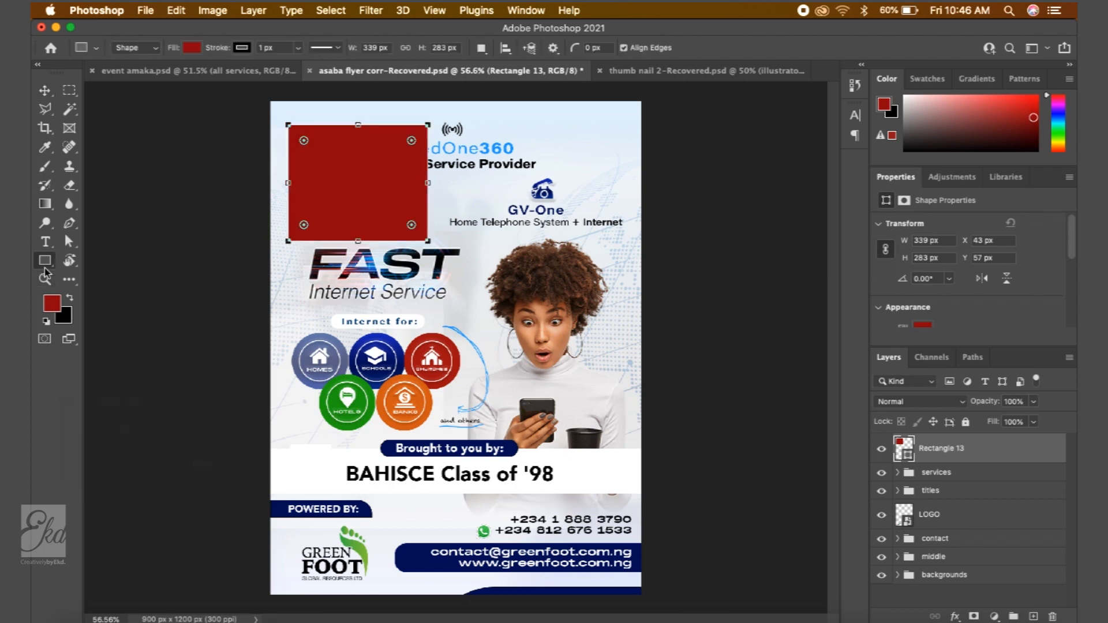
pyautogui.moveTo(603, 321); pyautogui.dragTo(688, 408)
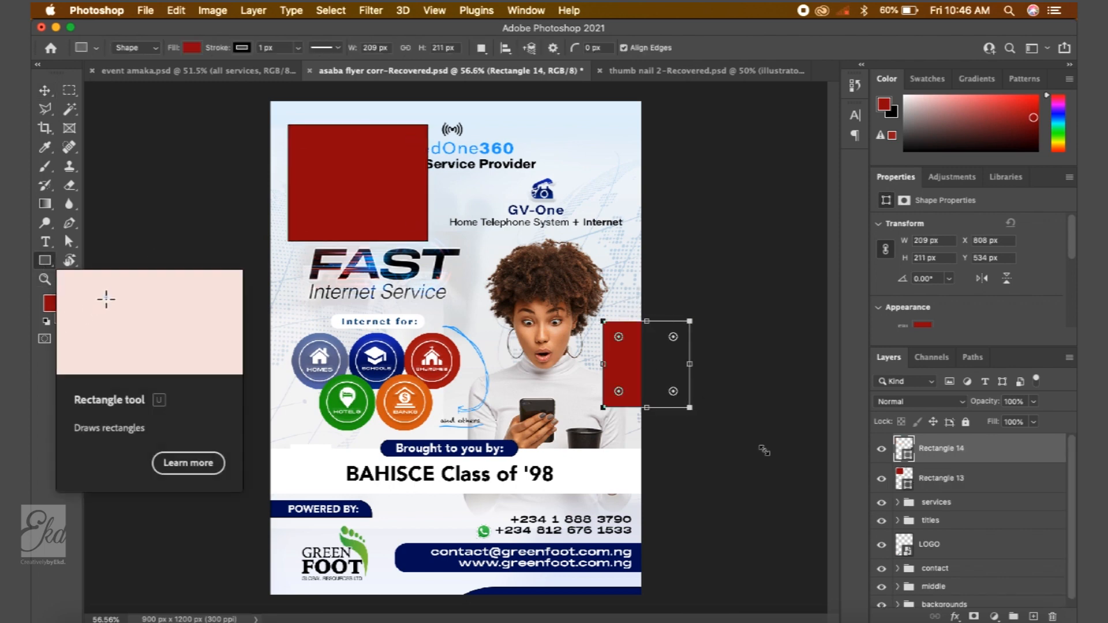
pyautogui.click(43, 93)
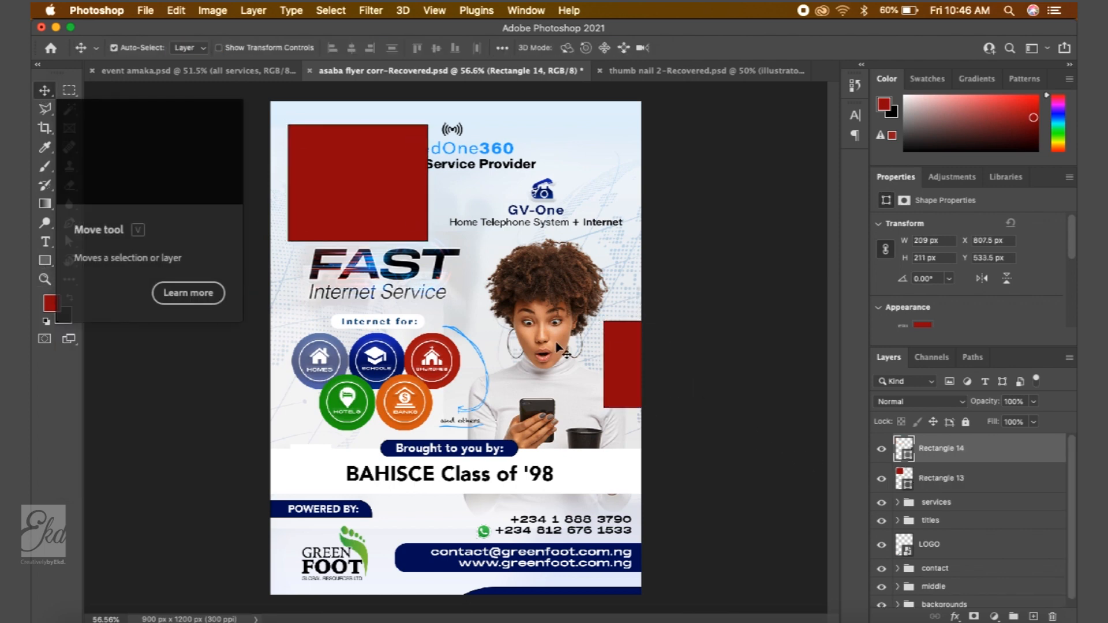
pyautogui.press('Delete')
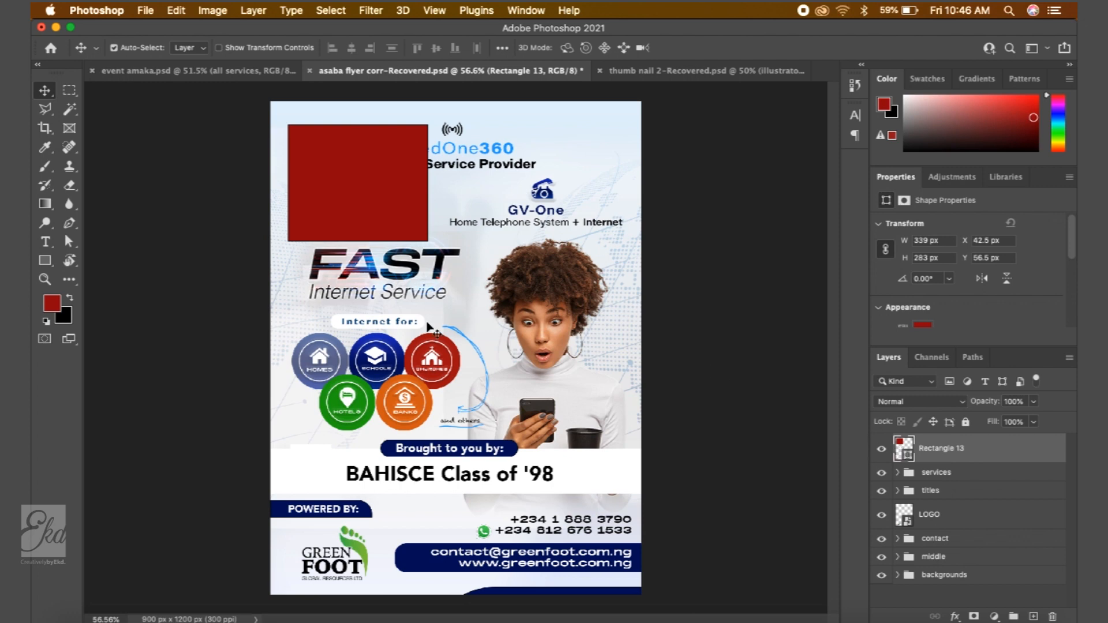
# - Draw a small rectangle about 69 × 27 px by the churches icon, delete it, then delete the first red rectangle
pyautogui.click(46, 260)
pyautogui.moveTo(439, 343); pyautogui.dragTo(467, 354)
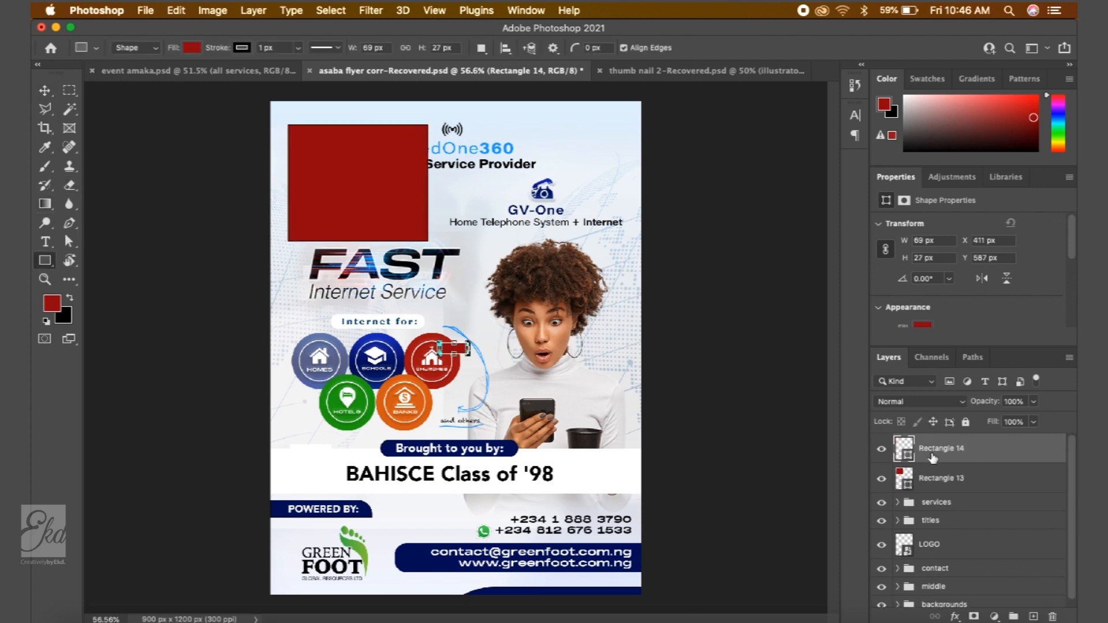
pyautogui.press('BackSpace')
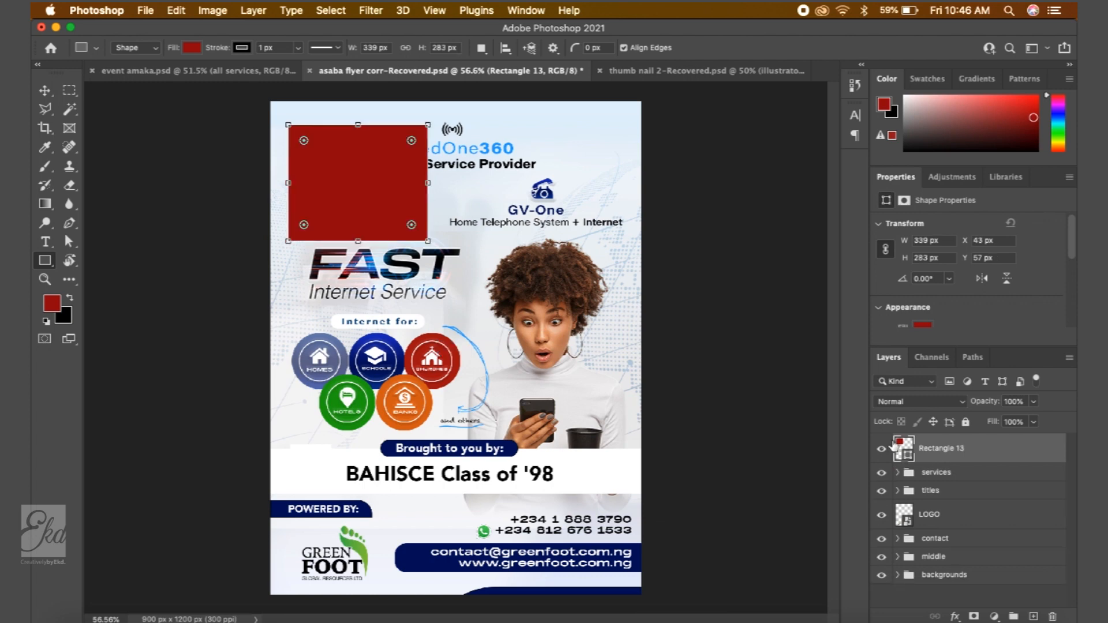
pyautogui.click(49, 89)
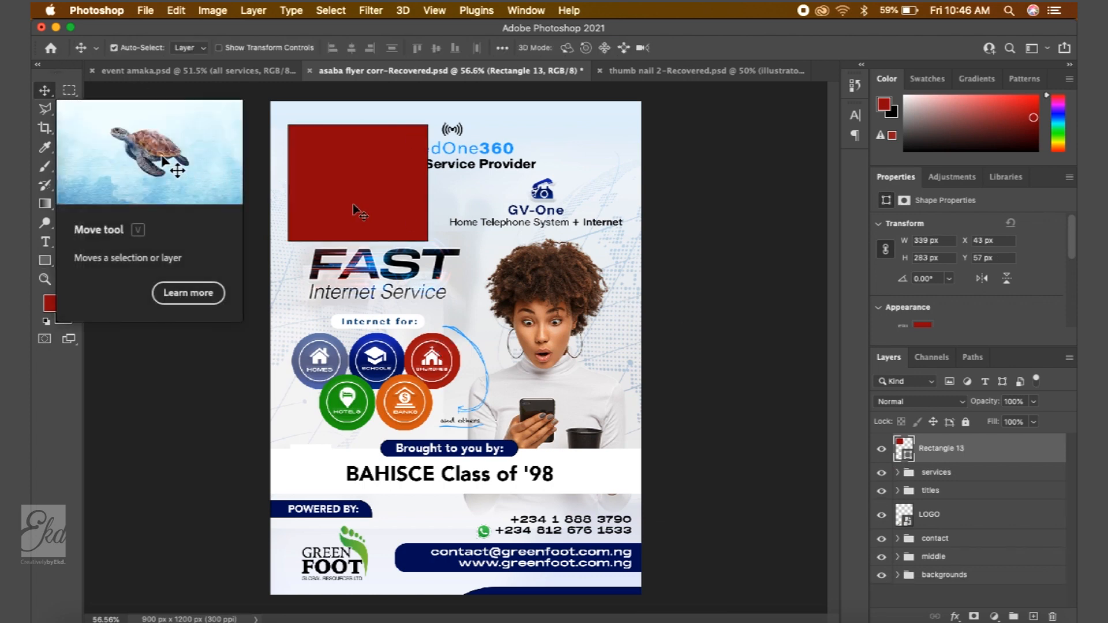
pyautogui.press('BackSpace')
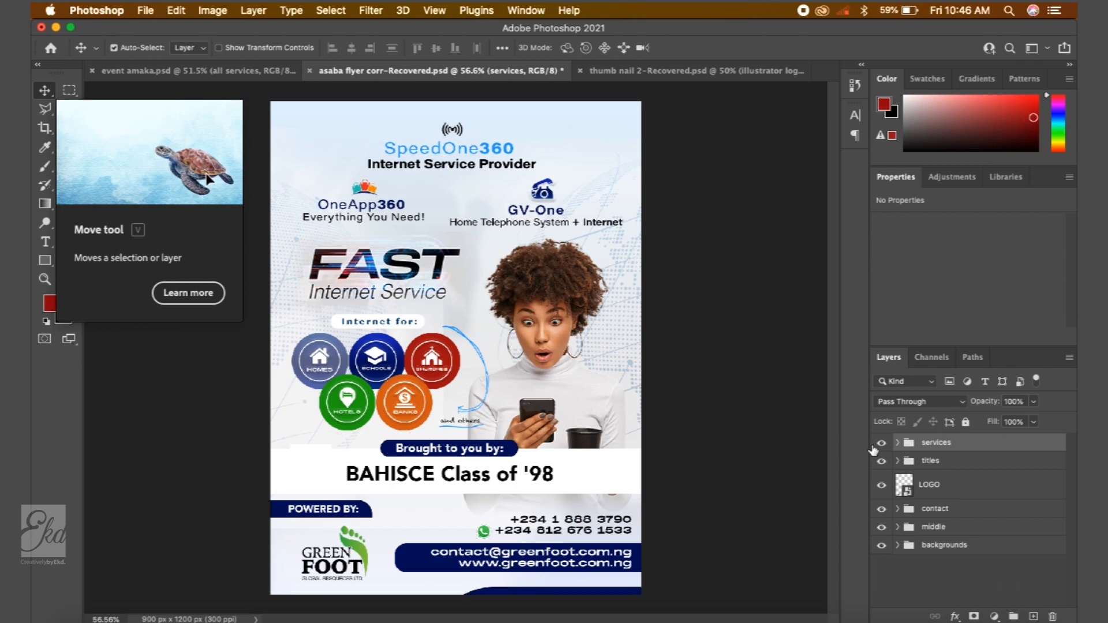
# - Switch to the Brush tool and add a new empty layer at the top of the stack
pyautogui.moveTo(1020, 620)
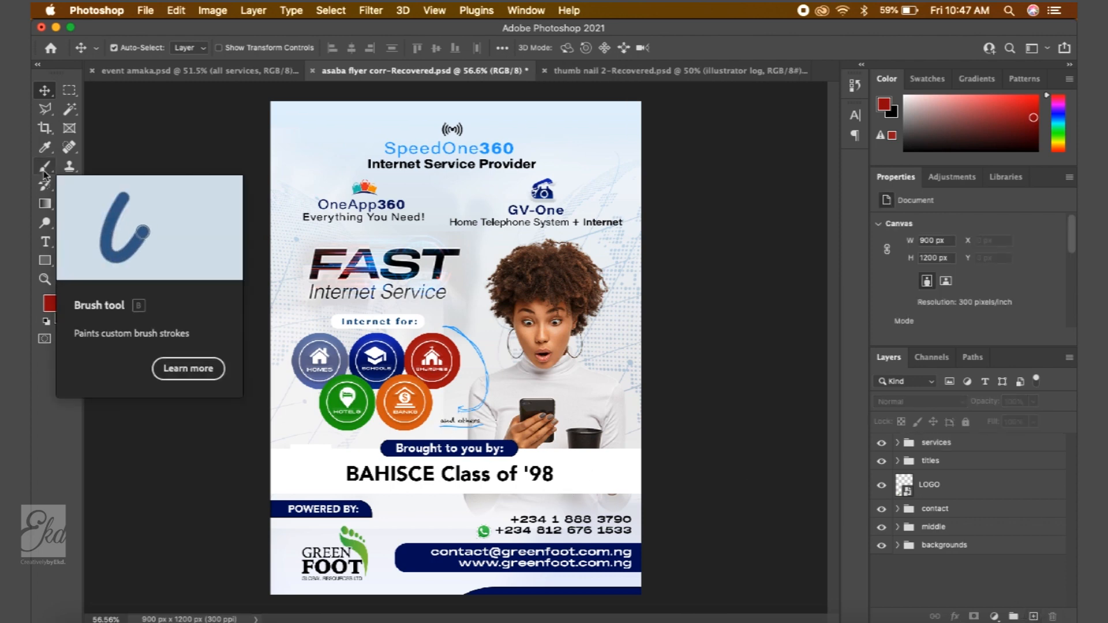
pyautogui.click(45, 166)
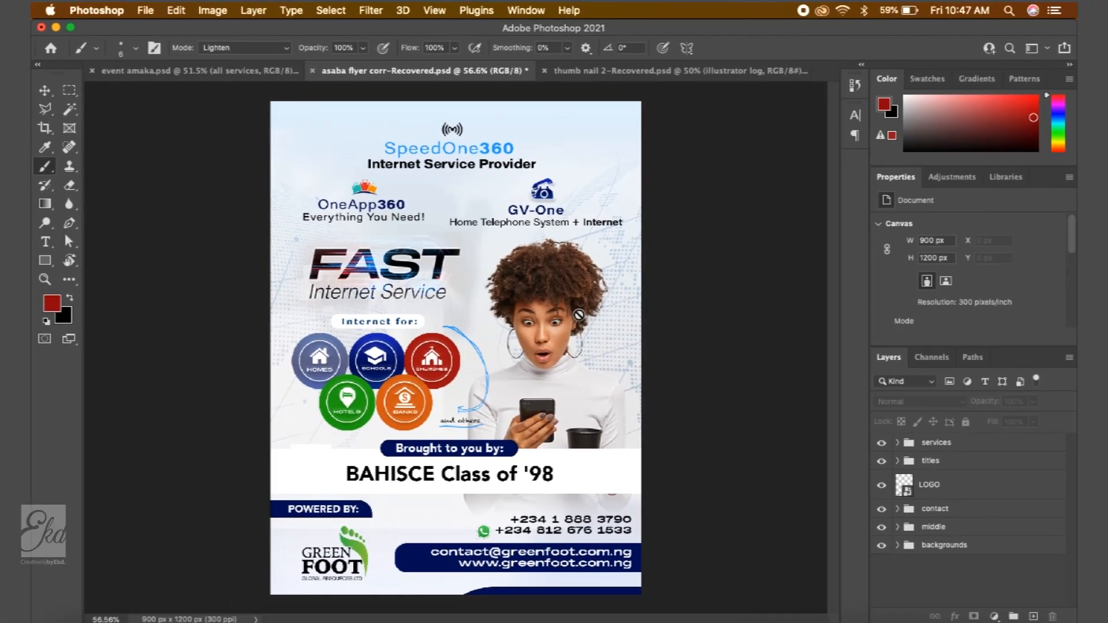
pyautogui.click(524, 316)
pyautogui.click(668, 239)
pyautogui.click(1033, 617)
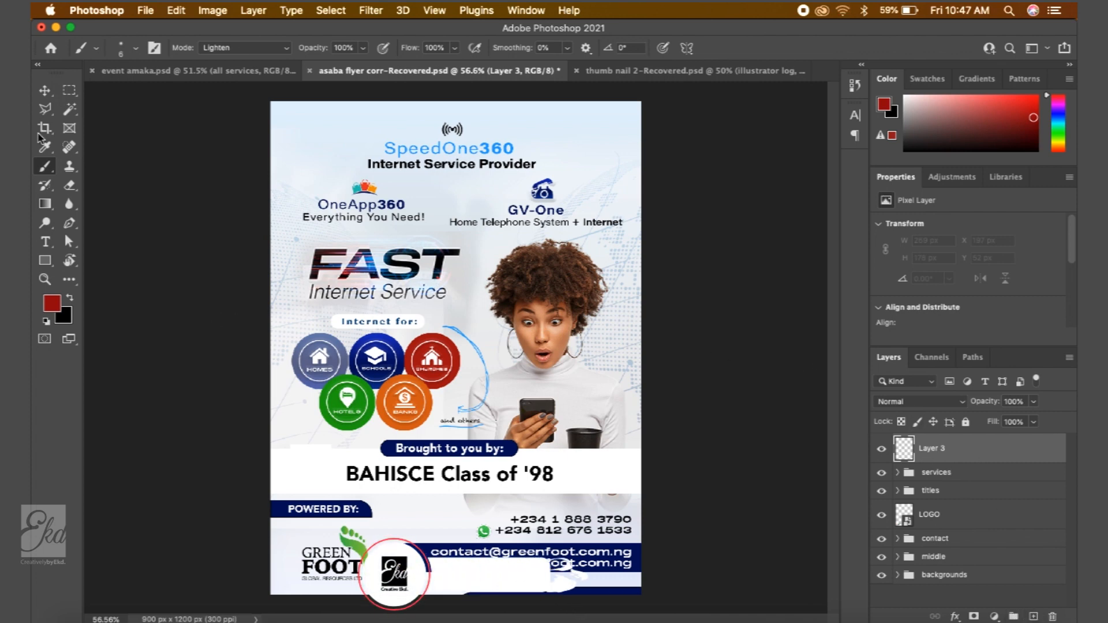
# - Paint a trial red stroke beside the churches icon and undo it
pyautogui.moveTo(444, 301)
pyautogui.mouseDown()
pyautogui.moveTo(529, 285)
pyautogui.moveTo(452, 346)
pyautogui.moveTo(452, 371)
pyautogui.moveTo(506, 359)
pyautogui.mouseUp()
pyautogui.press('super+z')
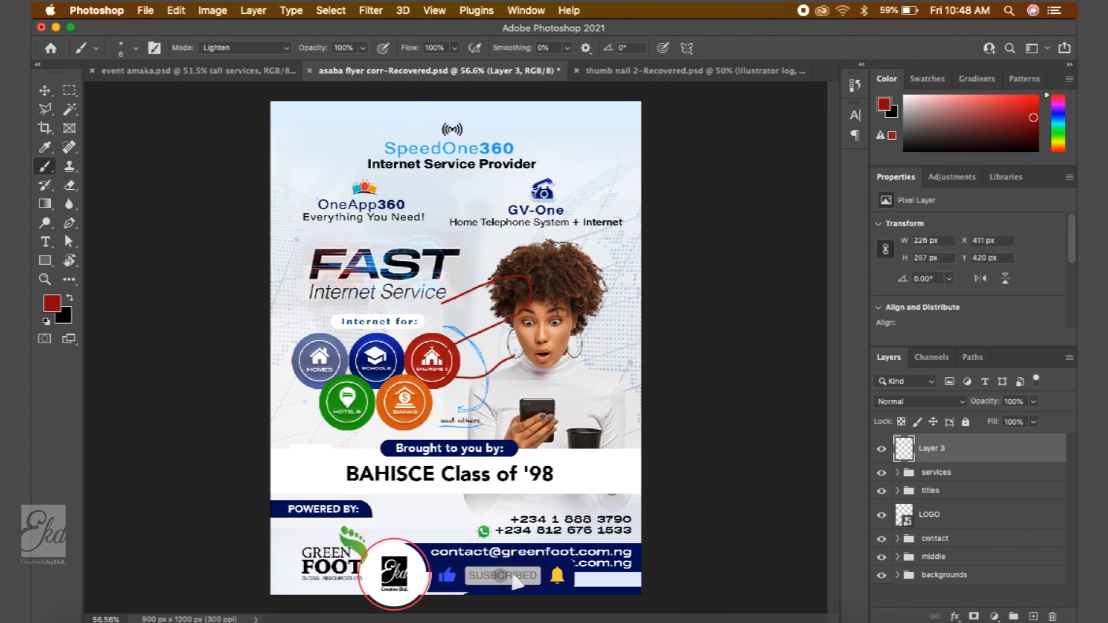
pyautogui.press('super+z')
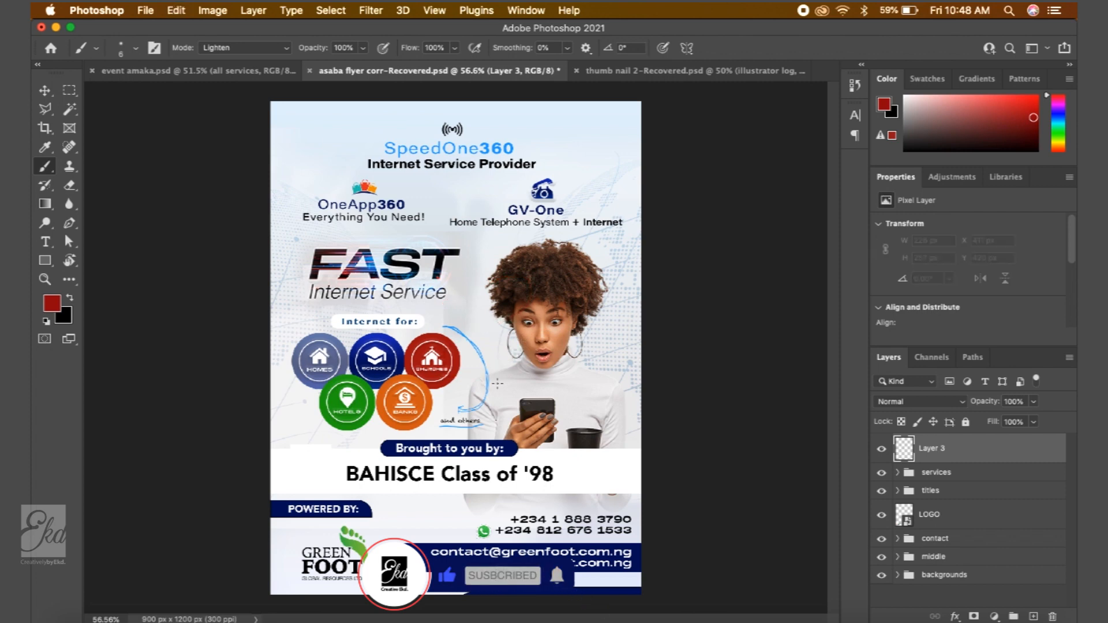
# - Zoom in on the services area, select the blue curved arrow's layer and rename it arrow
pyautogui.click(43, 94)
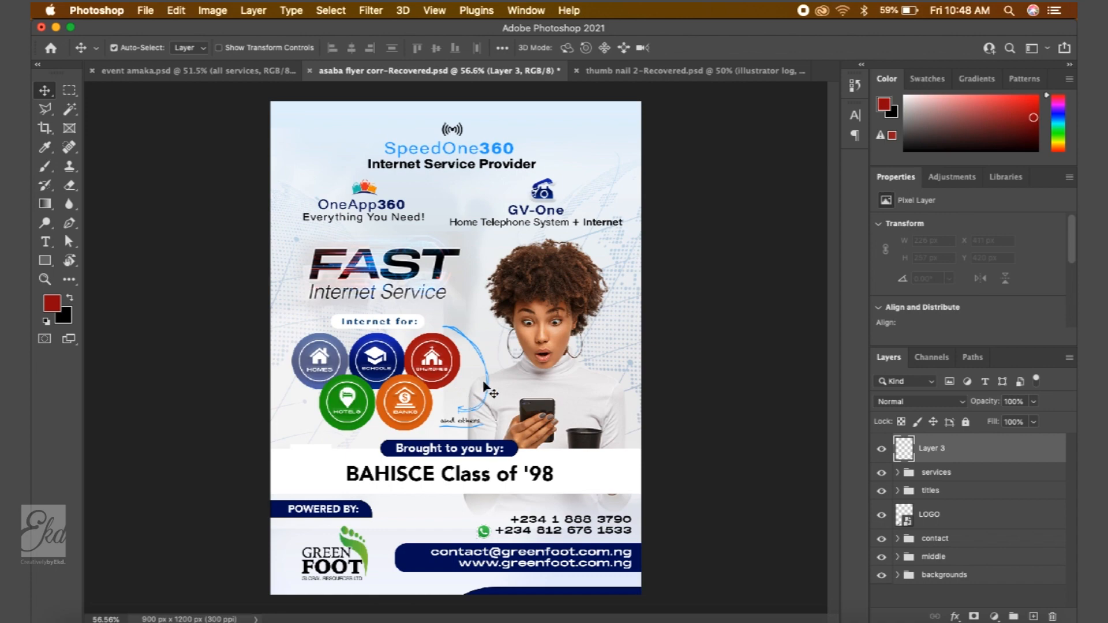
pyautogui.scroll(3, 490, 391)
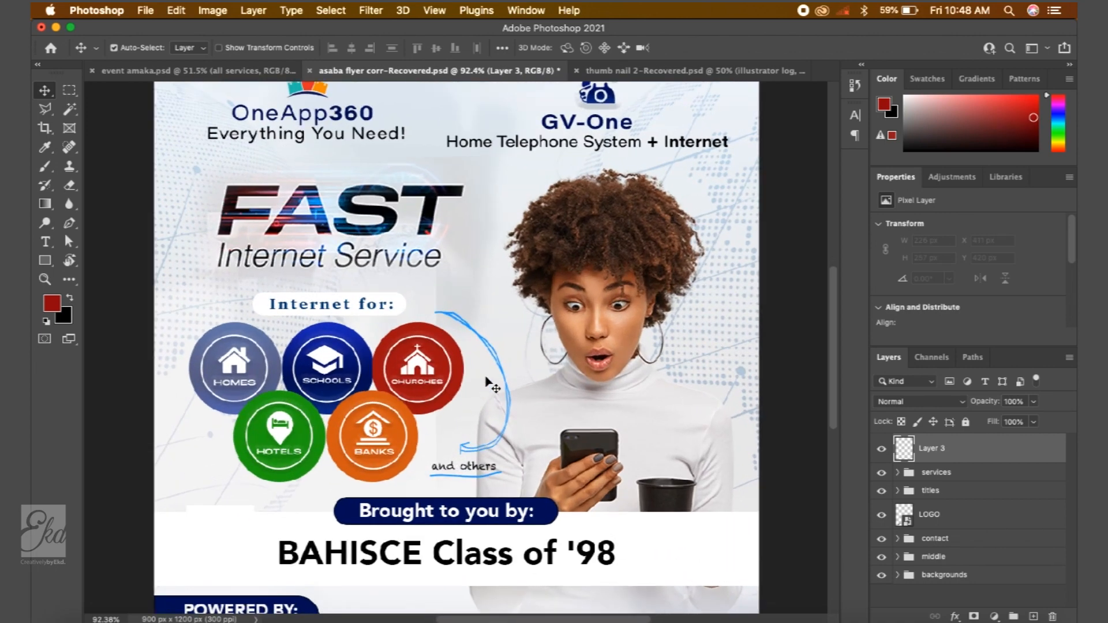
pyautogui.scroll(3, 490, 385)
pyautogui.scroll(-1, 490, 386)
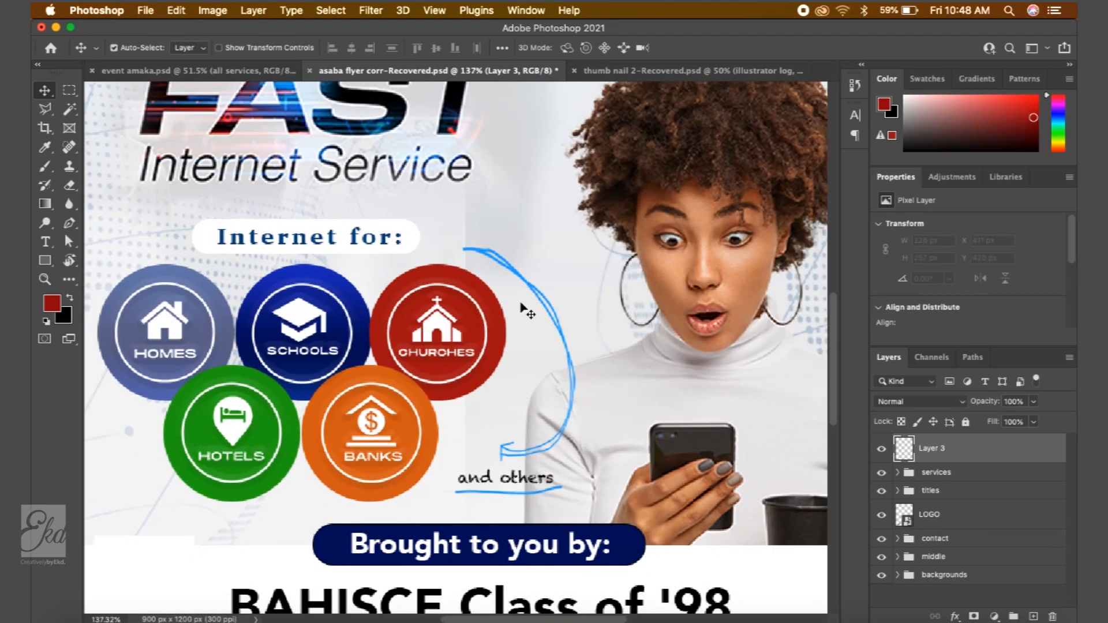
pyautogui.click(558, 344)
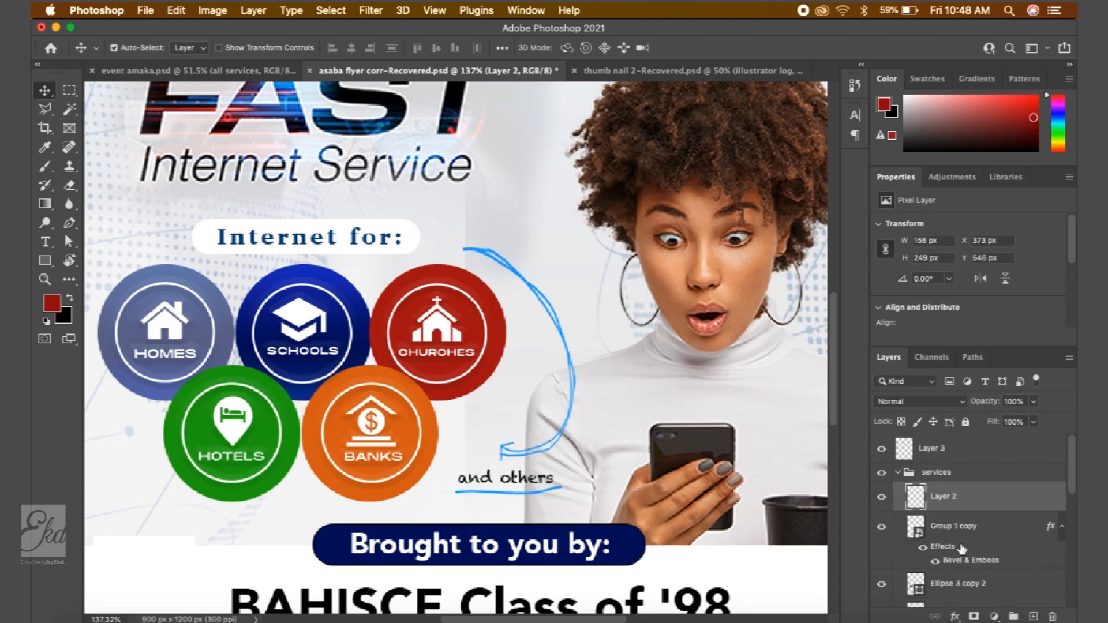
pyautogui.click(881, 497)
pyautogui.click(882, 496)
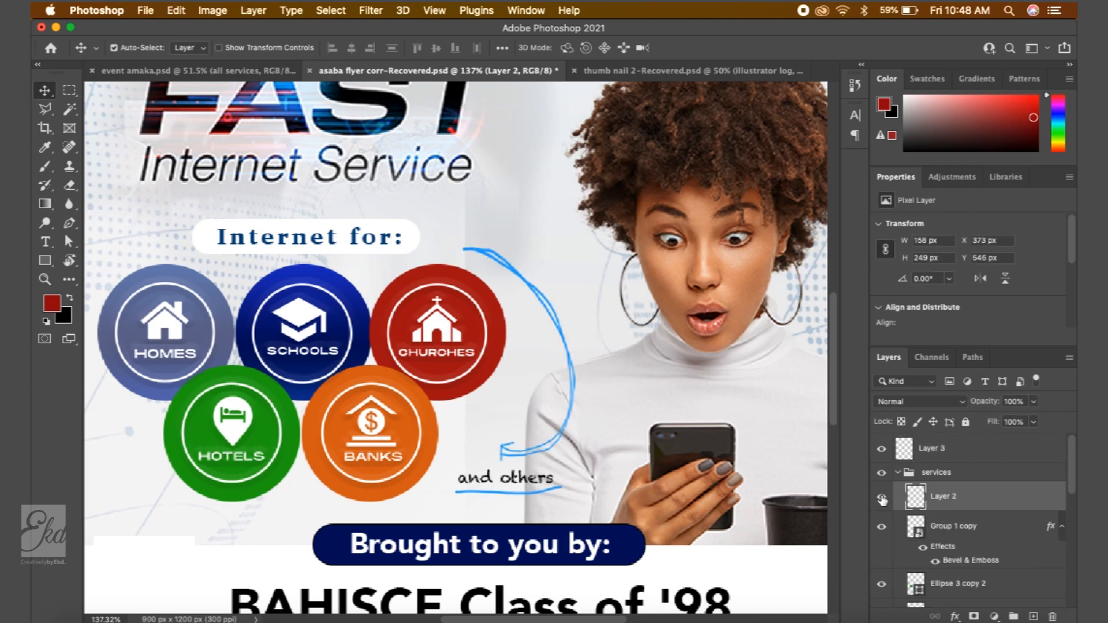
pyautogui.doubleClick(941, 497)
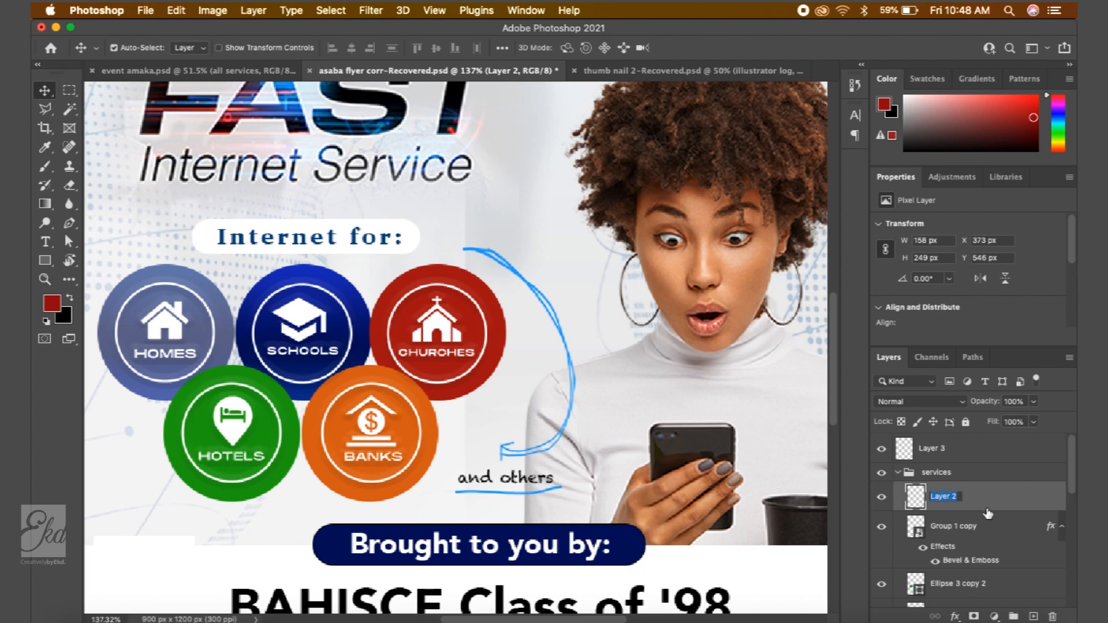
pyautogui.write('arrow')
pyautogui.press('Return')
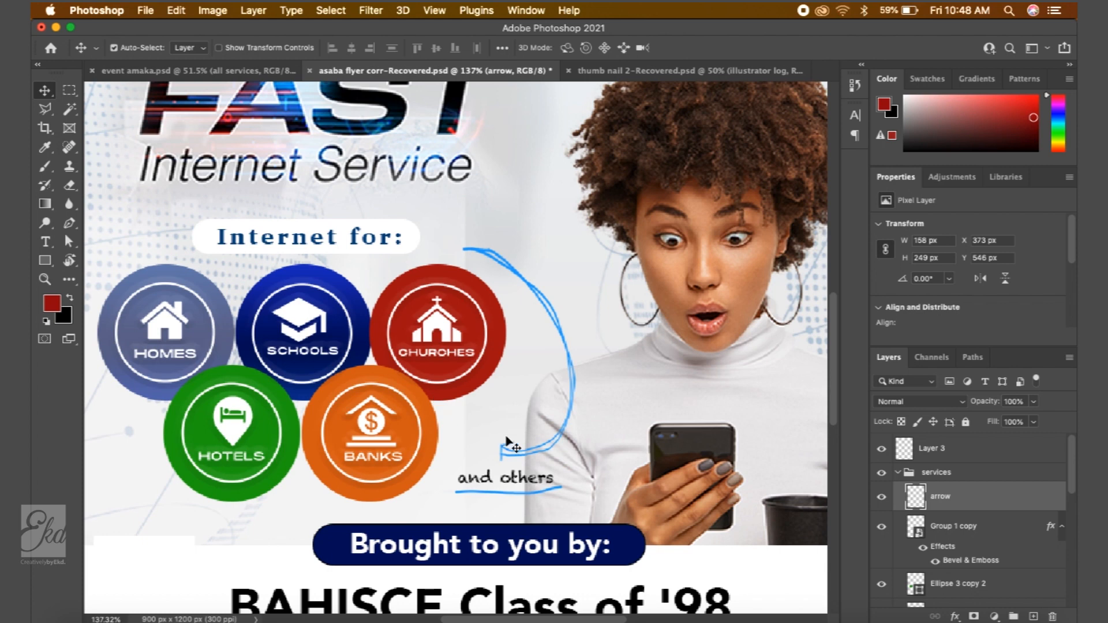
# - Delete the arrow layer and select Layer 3
pyautogui.press('b')
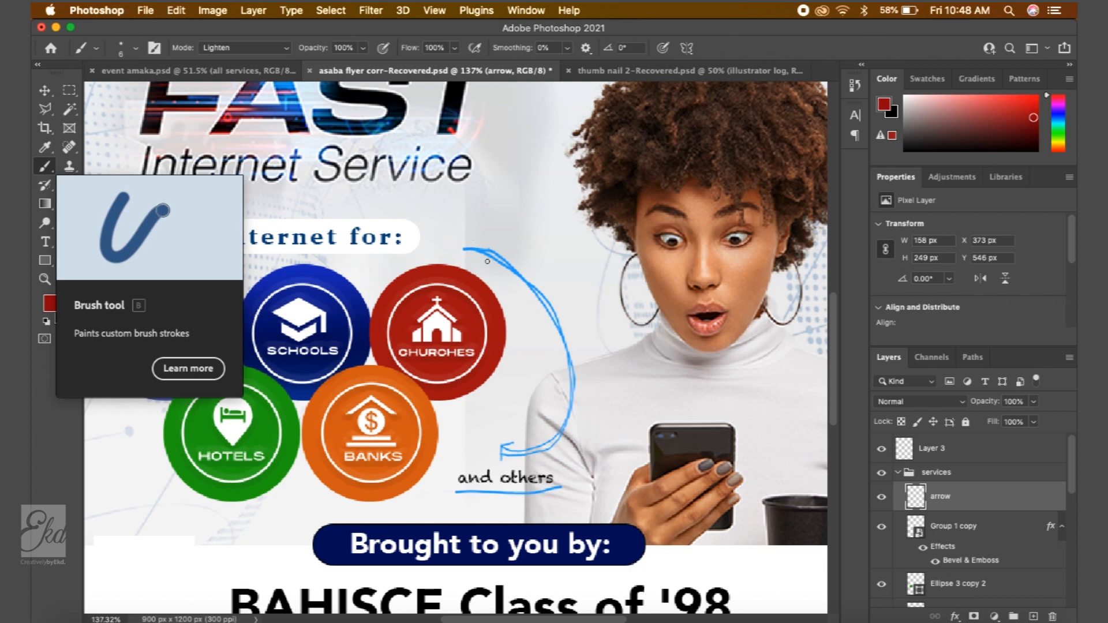
pyautogui.press('BackSpace')
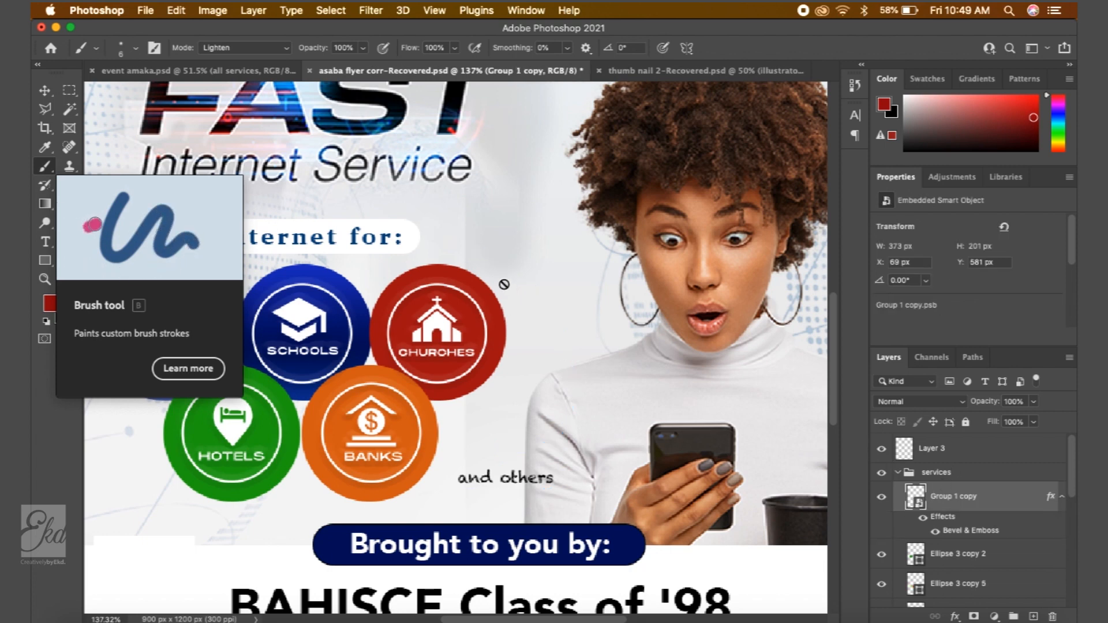
pyautogui.click(992, 454)
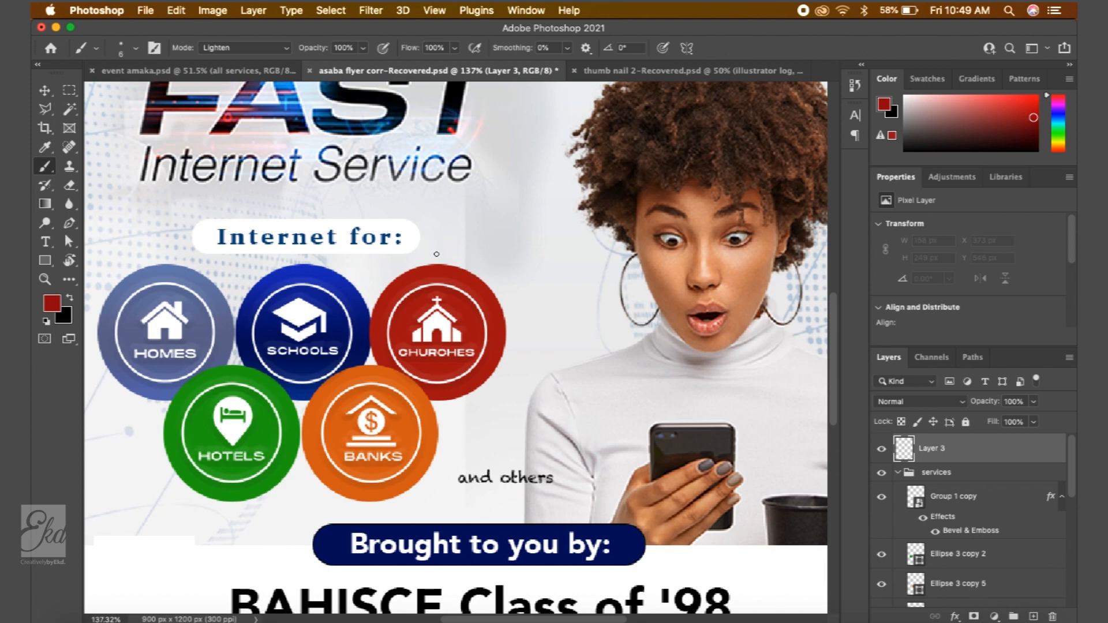
# - Paint a red curved line from the Internet for: label around the churches icon on Layer 3
pyautogui.moveTo(432, 244)
pyautogui.mouseDown()
pyautogui.moveTo(485, 255)
pyautogui.moveTo(532, 314)
pyautogui.moveTo(543, 388)
pyautogui.moveTo(491, 448)
pyautogui.mouseUp()
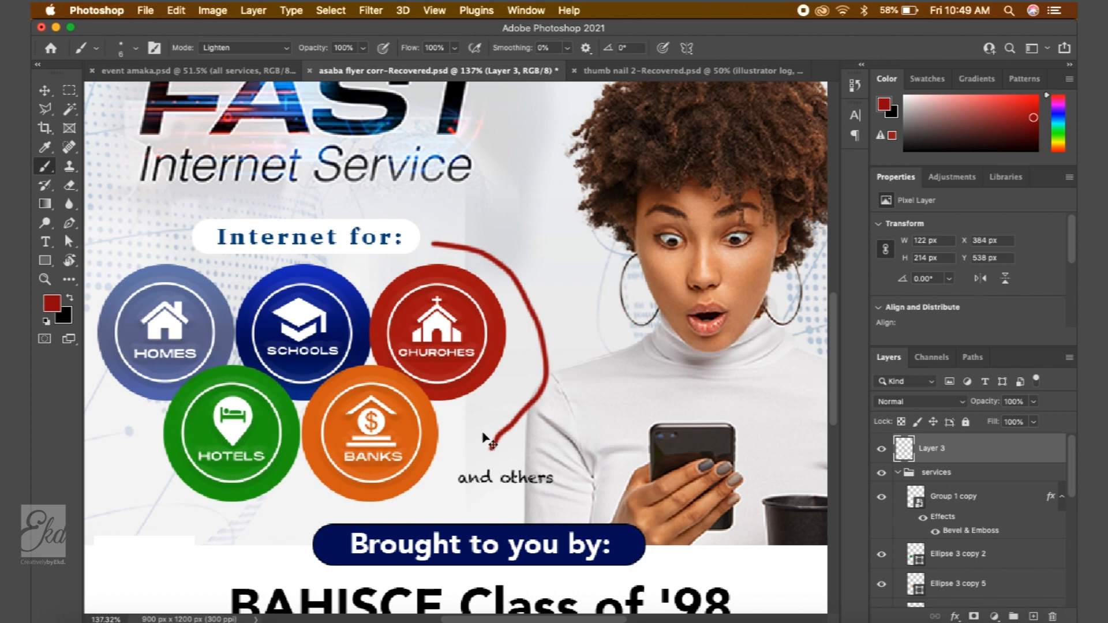
pyautogui.press('super+z')
pyautogui.moveTo(438, 231)
pyautogui.mouseDown()
pyautogui.moveTo(501, 237)
pyautogui.moveTo(590, 306)
pyautogui.moveTo(563, 397)
pyautogui.moveTo(521, 402)
pyautogui.mouseUp()
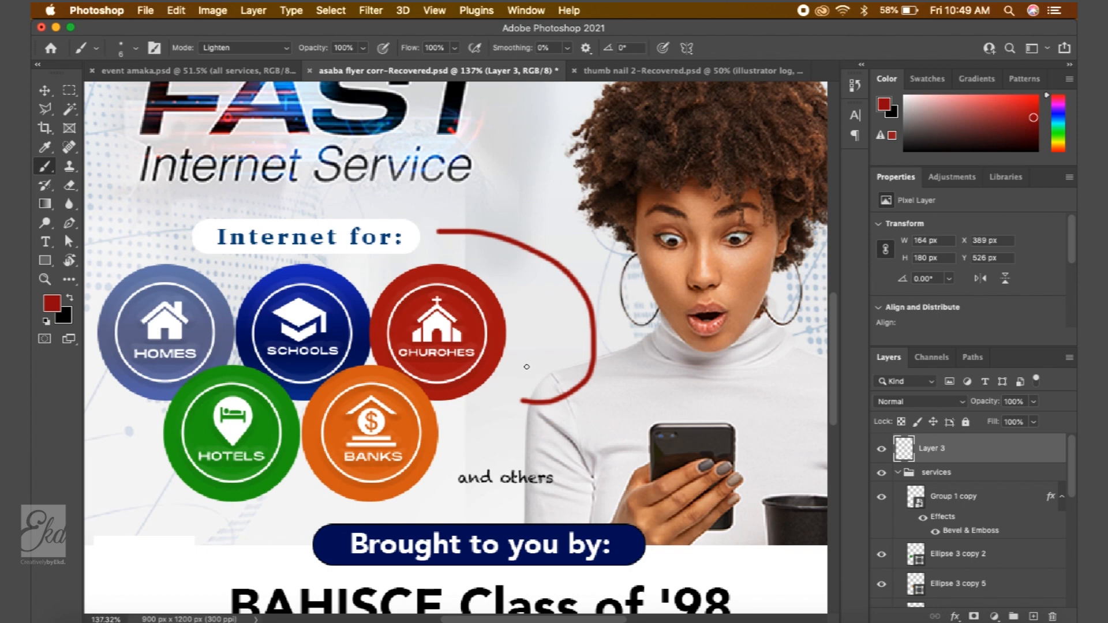
# - Add an arrowhead to the lower end of the red curve, painting and undoing three extra trial strokes
pyautogui.moveTo(535, 382)
pyautogui.mouseDown()
pyautogui.moveTo(518, 400)
pyautogui.moveTo(527, 411)
pyautogui.mouseUp()
pyautogui.moveTo(641, 428); pyautogui.dragTo(728, 362)
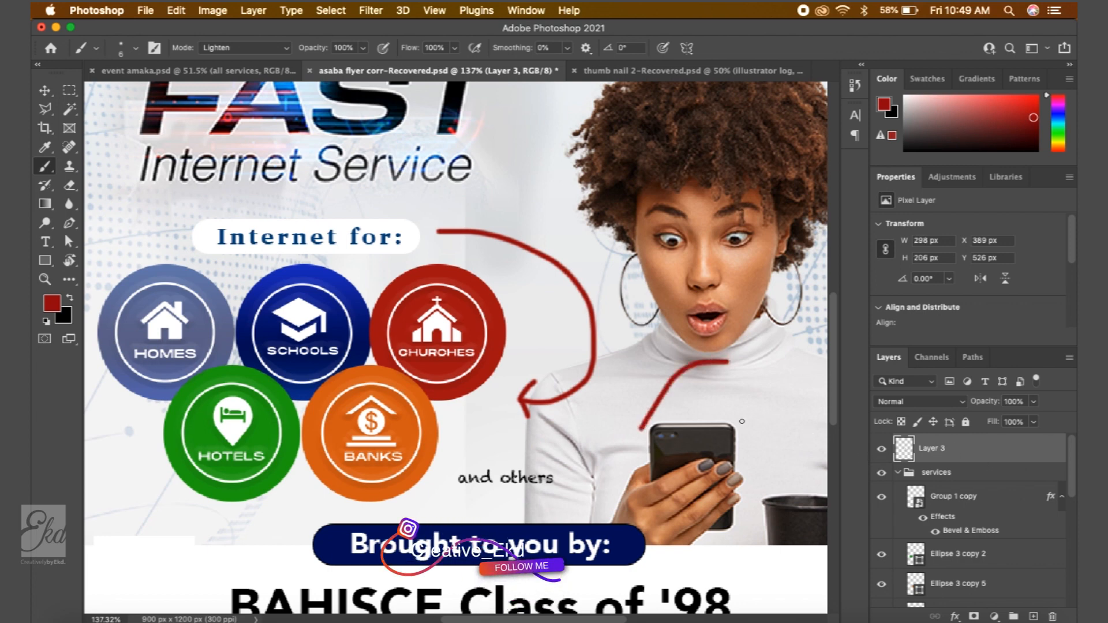
pyautogui.moveTo(743, 421); pyautogui.dragTo(612, 358)
pyautogui.moveTo(524, 220)
pyautogui.mouseDown()
pyautogui.moveTo(611, 259)
pyautogui.moveTo(534, 335)
pyautogui.moveTo(583, 265)
pyautogui.mouseUp()
pyautogui.press('super+z')
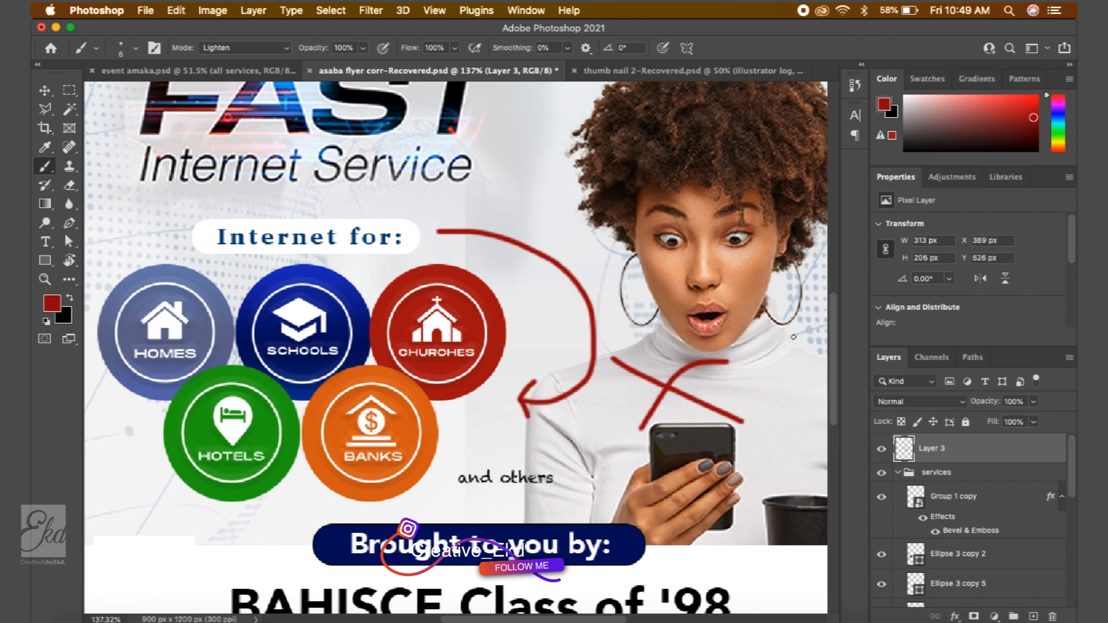
pyautogui.press('super+z')
pyautogui.press('super+z')
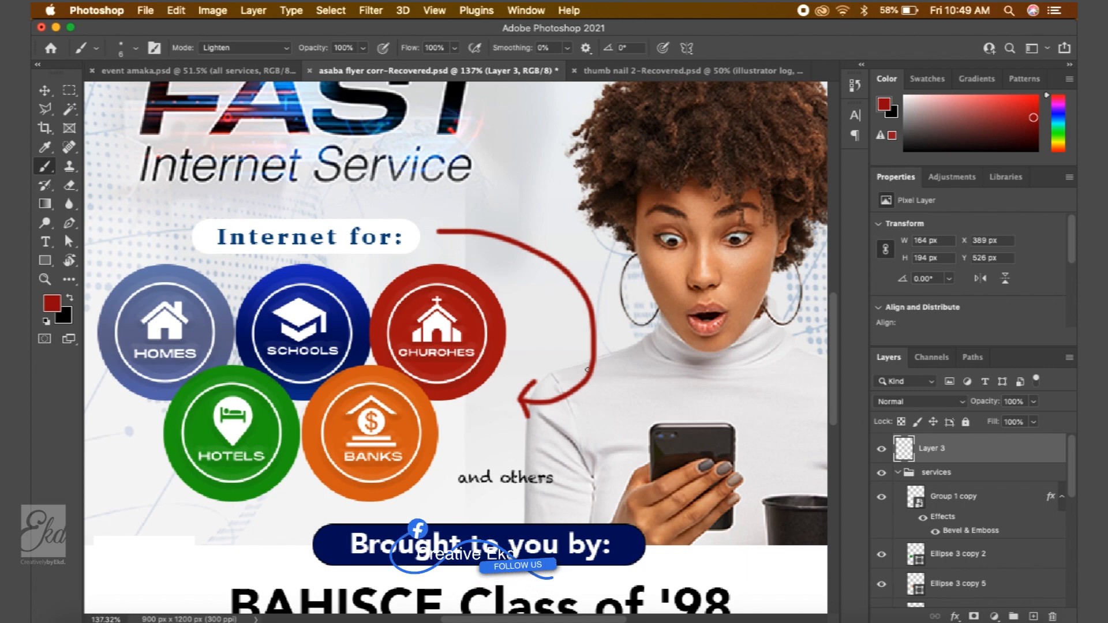
# - Undo the red arrow painting and the arrow layer's deletion to restore the blue curved arrow
pyautogui.scroll(-3, 587, 370)
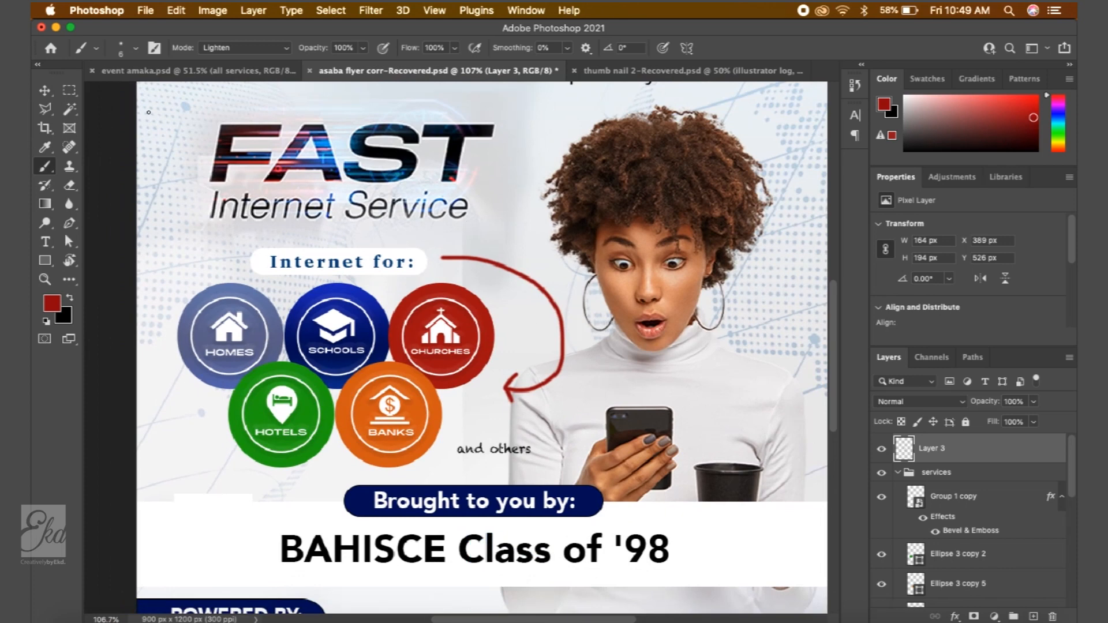
pyautogui.click(43, 88)
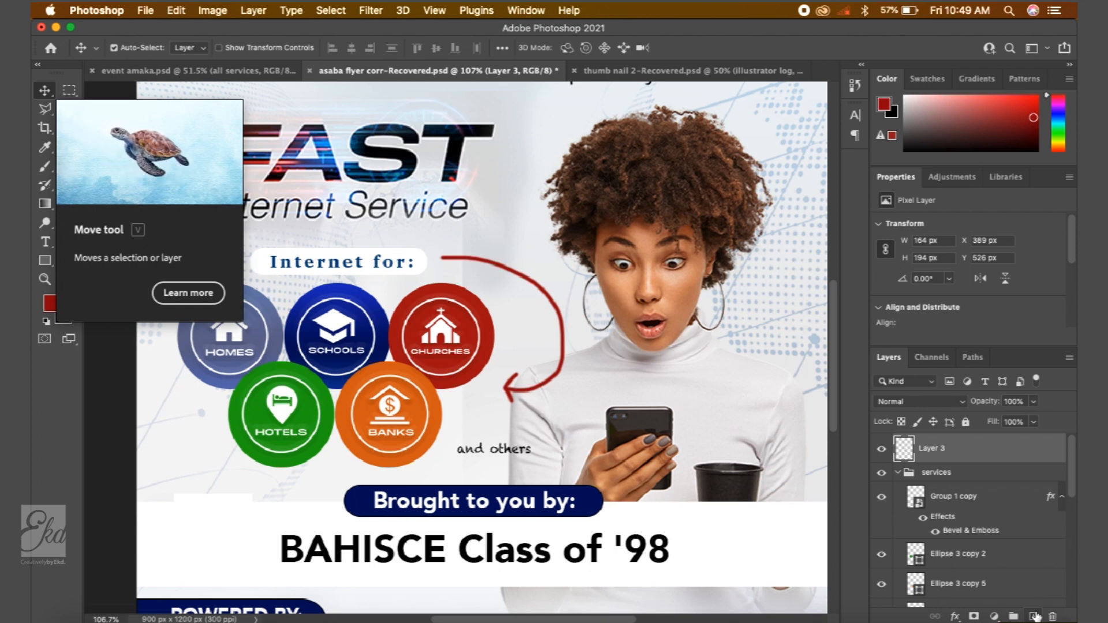
pyautogui.press('Delete')
pyautogui.press('super+z')
pyautogui.press('super+z')
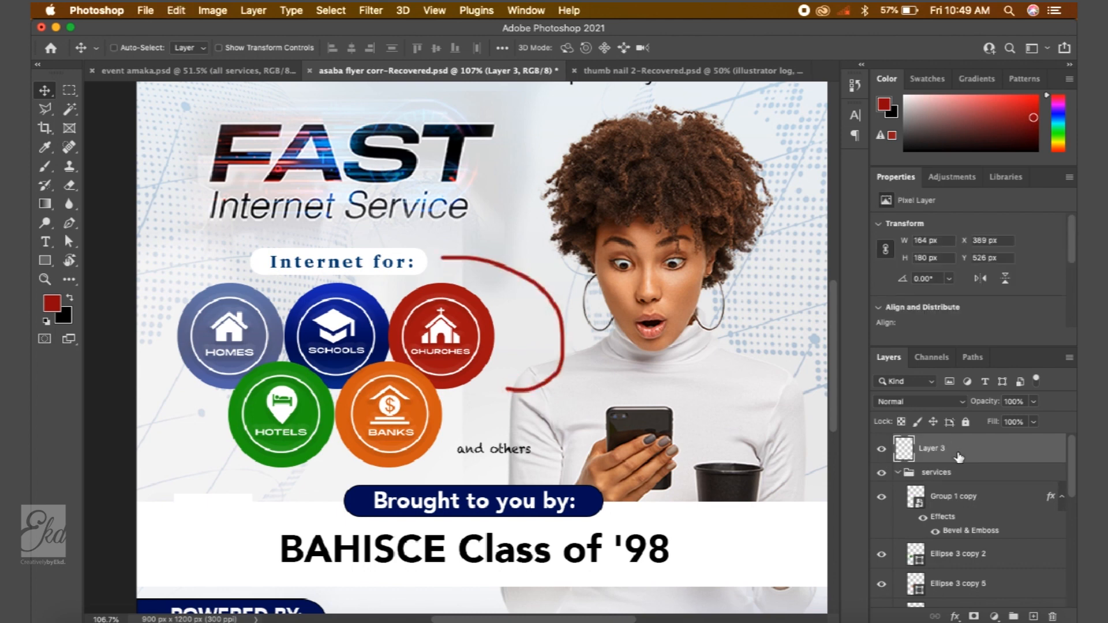
pyautogui.press('super+z')
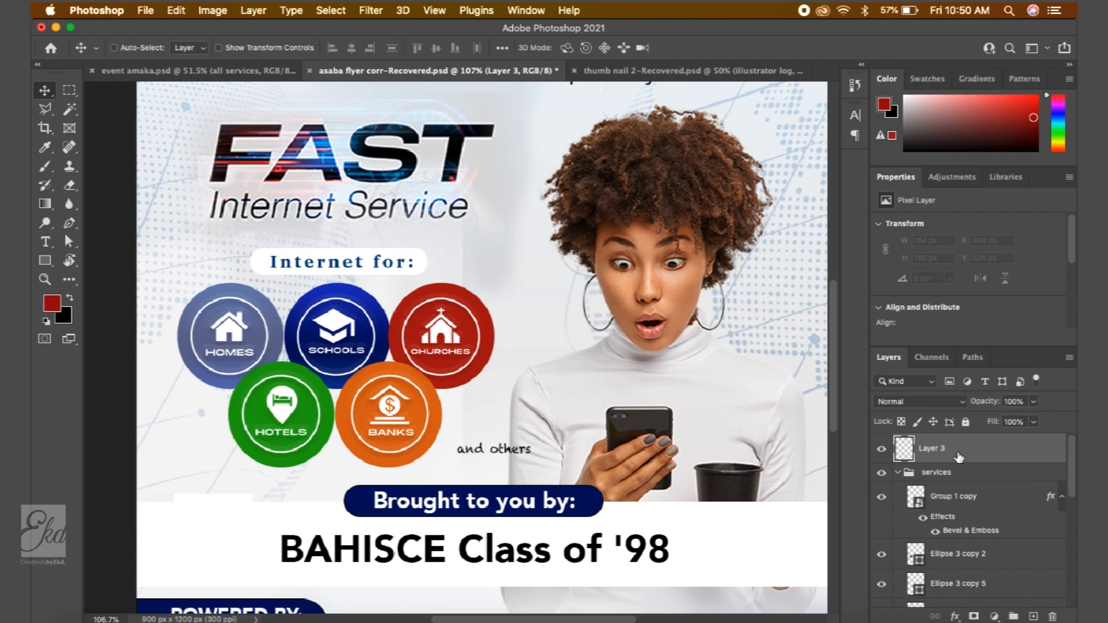
pyautogui.press('super+z')
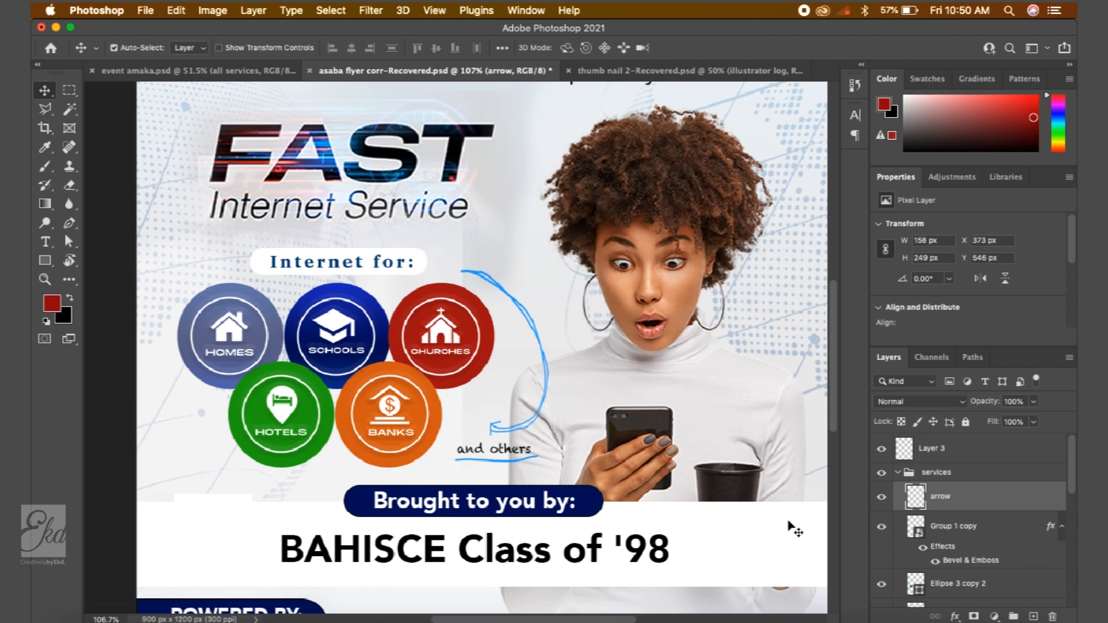
# - Switch to Notes to review the list of layer topics, then return to Photoshop
pyautogui.click(366, 603)
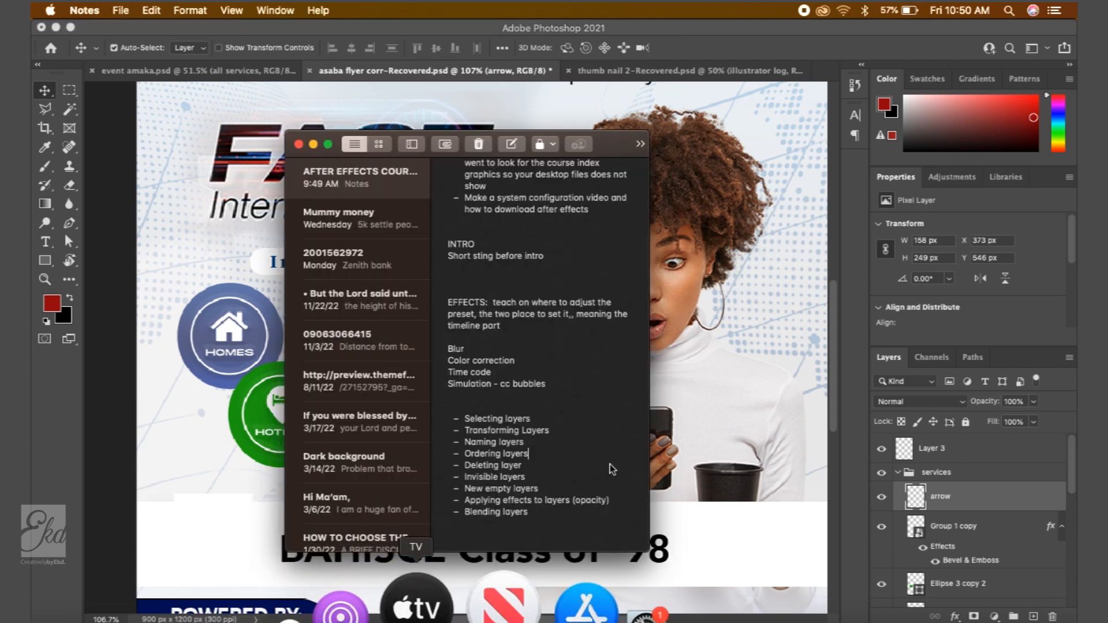
pyautogui.click(696, 440)
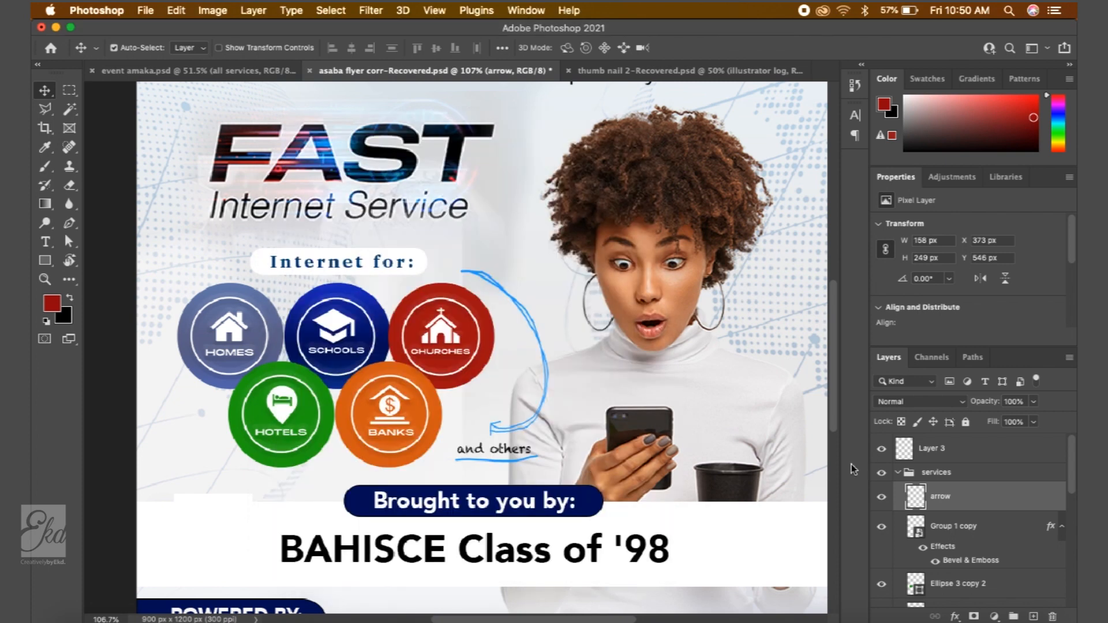
# - Collapse the services group, select Layer 3, and select the woman's image layer from the canvas
pyautogui.click(898, 472)
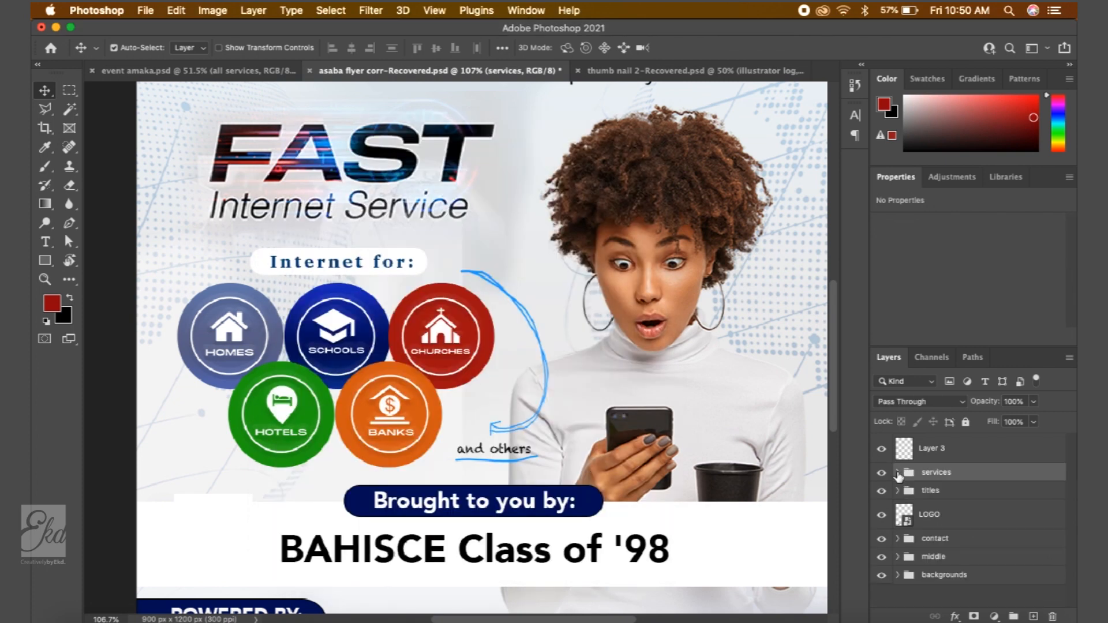
pyautogui.click(958, 449)
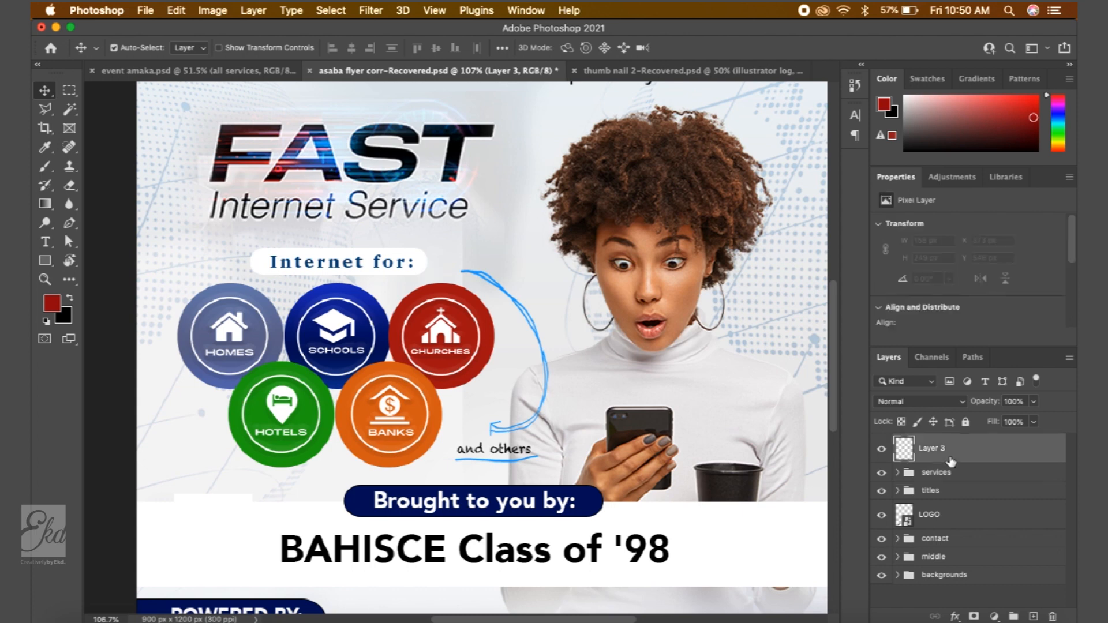
pyautogui.click(670, 259)
pyautogui.scroll(-1, 998, 590)
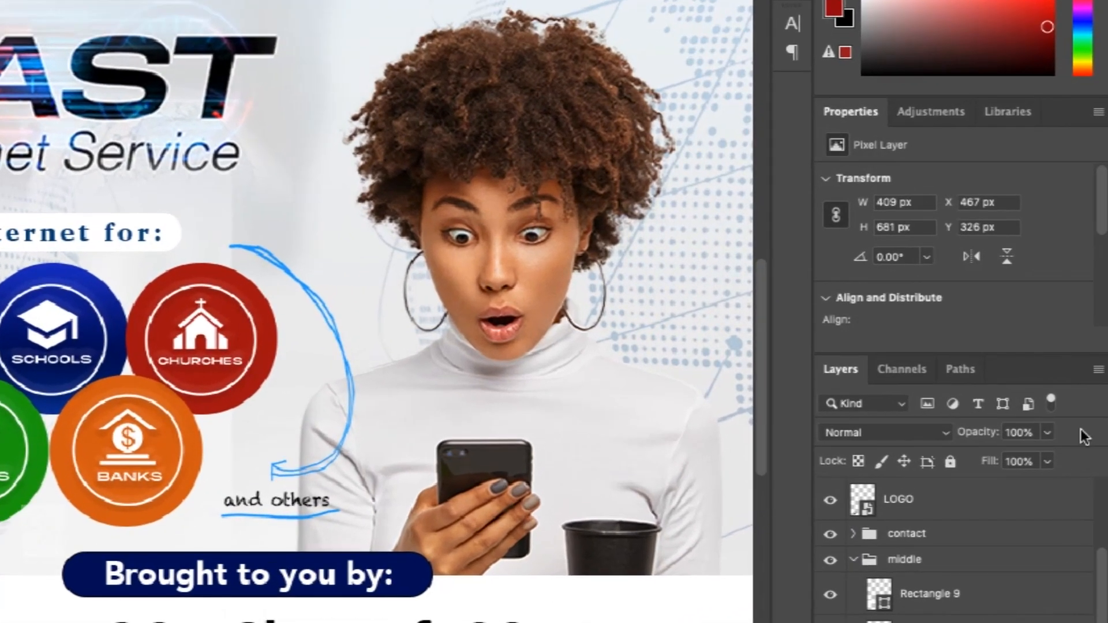
# - Lower the image layer's opacity to 59% and set it back to 100%
pyautogui.click(1040, 416)
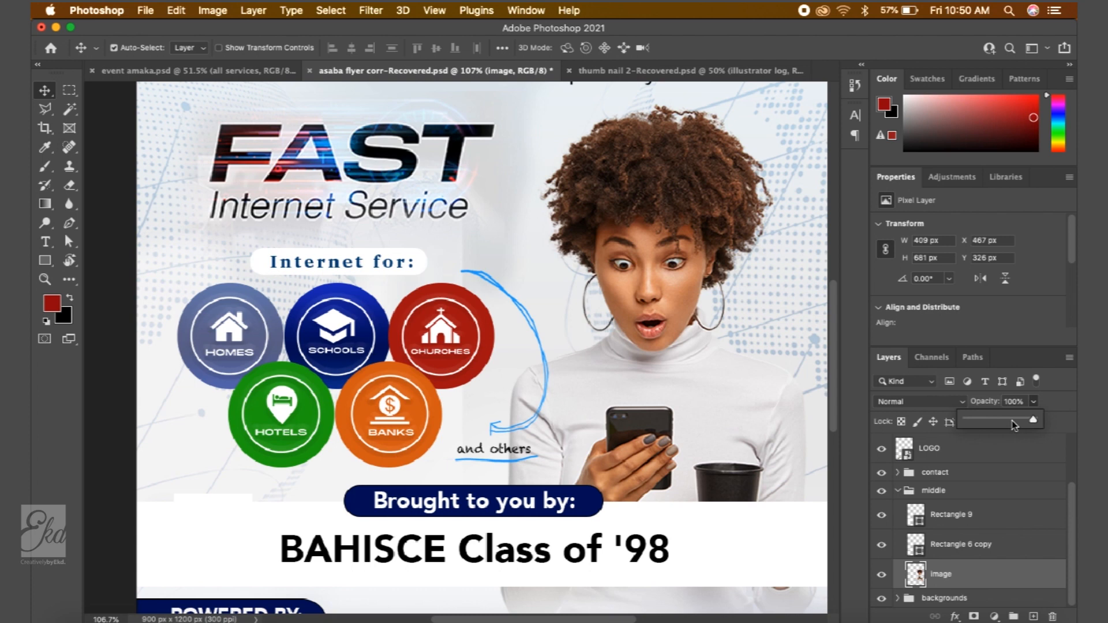
pyautogui.moveTo(1007, 420)
pyautogui.mouseDown()
pyautogui.moveTo(984, 422)
pyautogui.moveTo(1036, 421)
pyautogui.moveTo(1000, 423)
pyautogui.mouseUp()
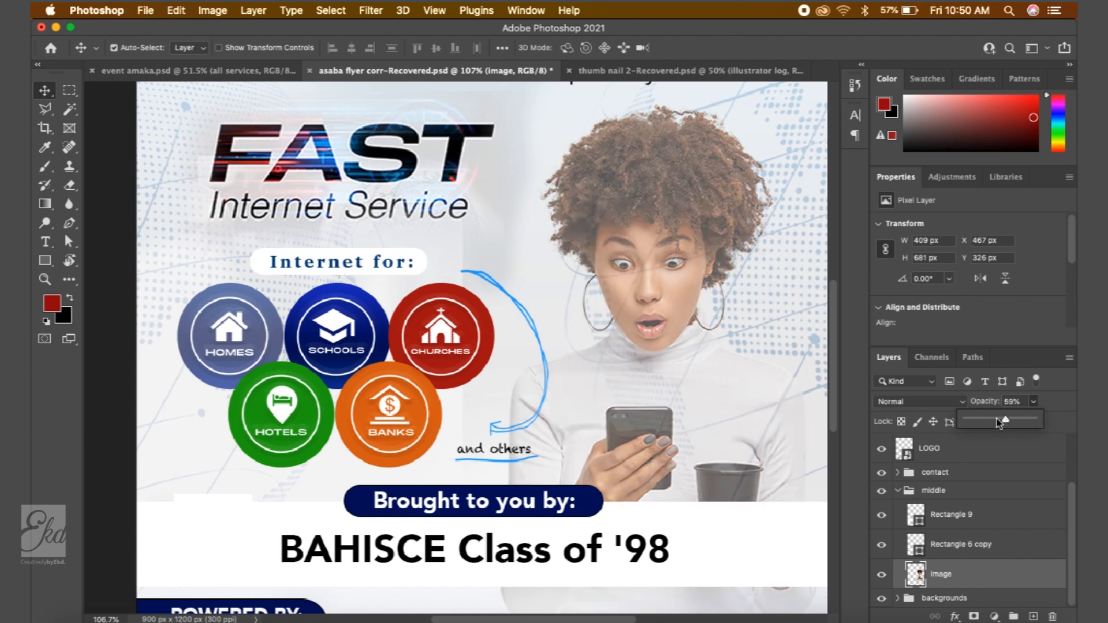
pyautogui.click(1059, 397)
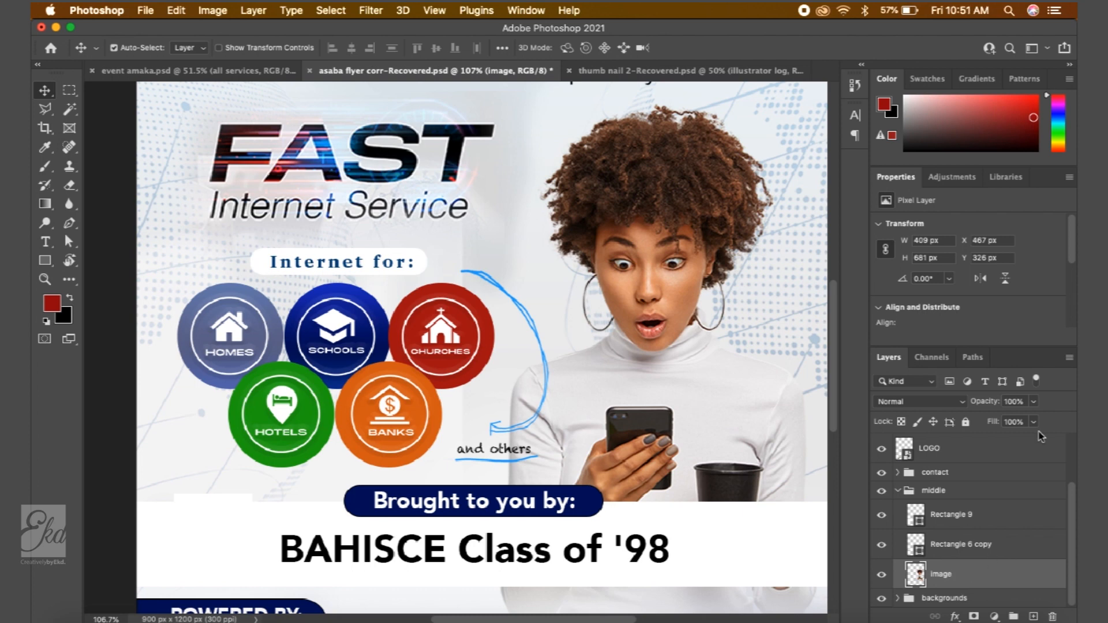
pyautogui.click(1031, 402)
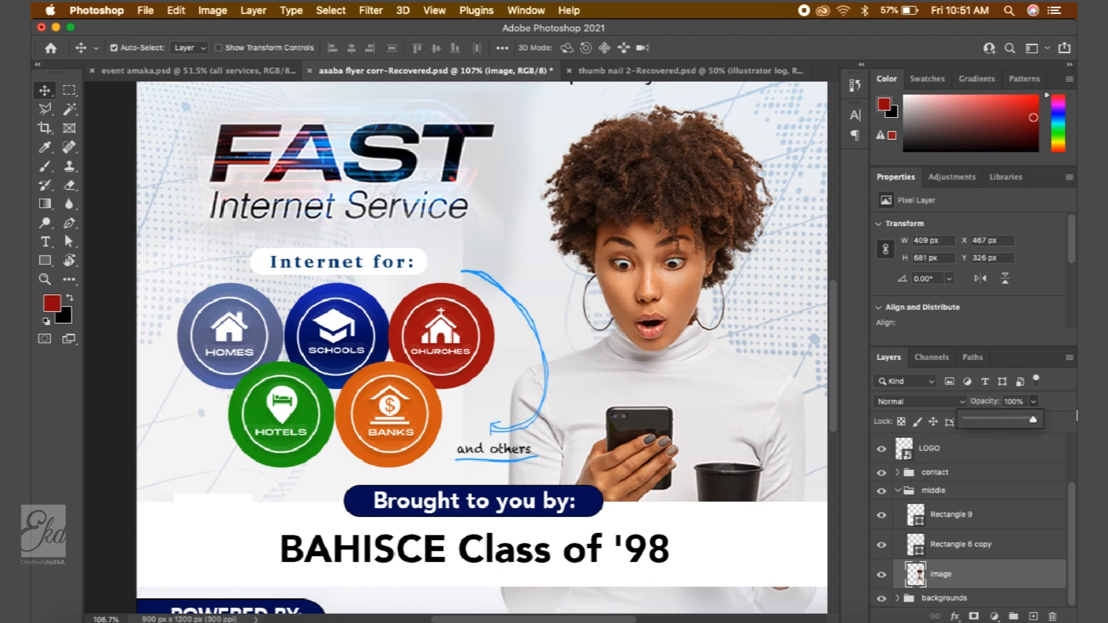
pyautogui.click(1056, 398)
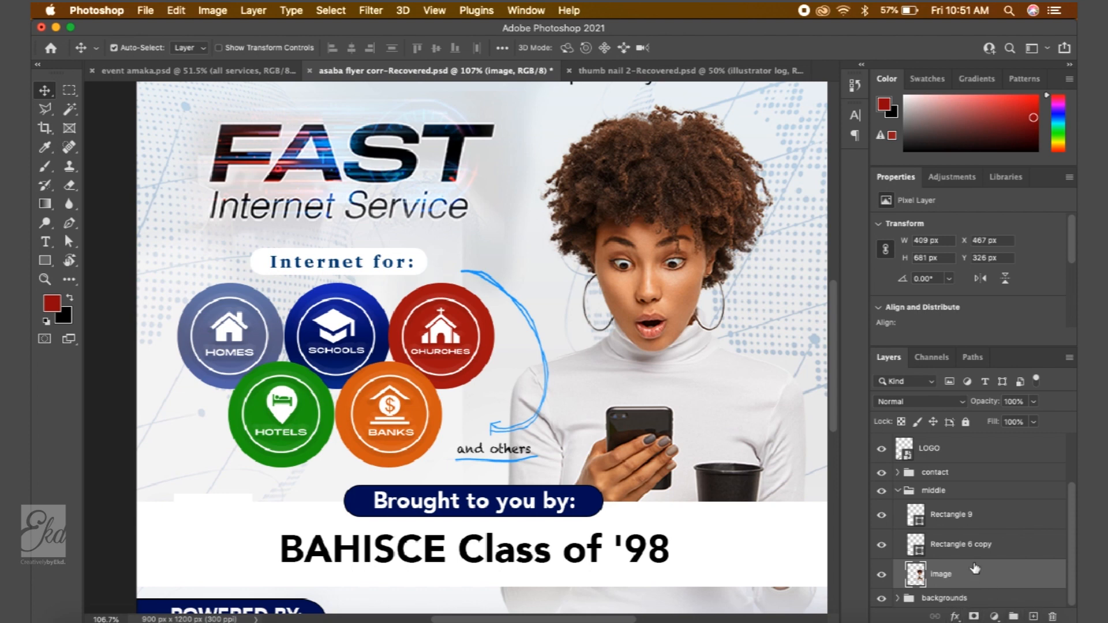
pyautogui.click(954, 616)
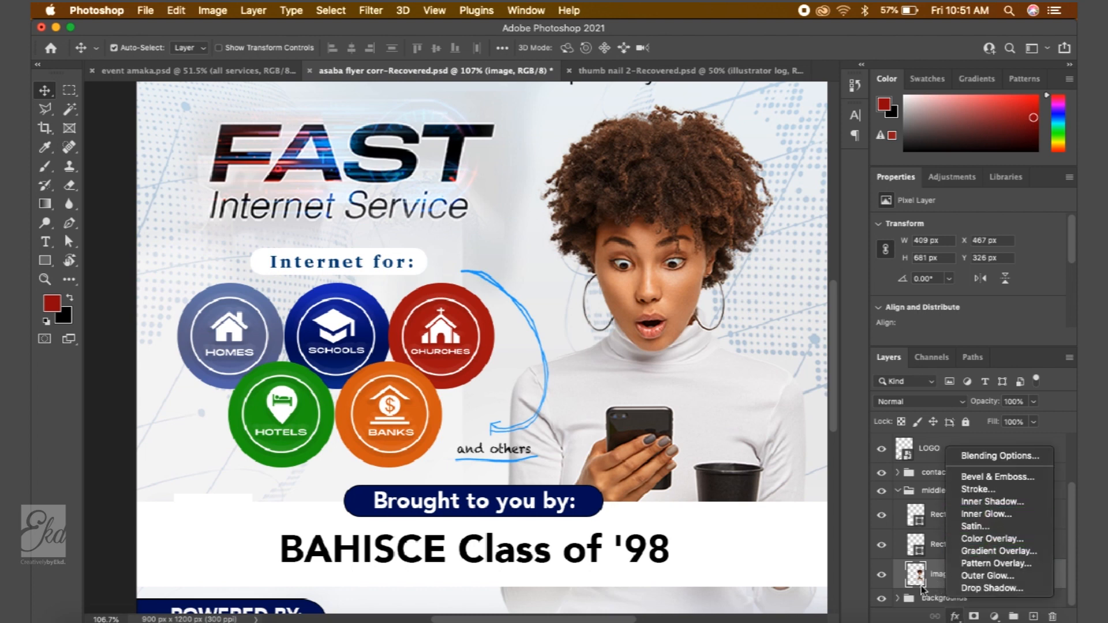
pyautogui.click(920, 586)
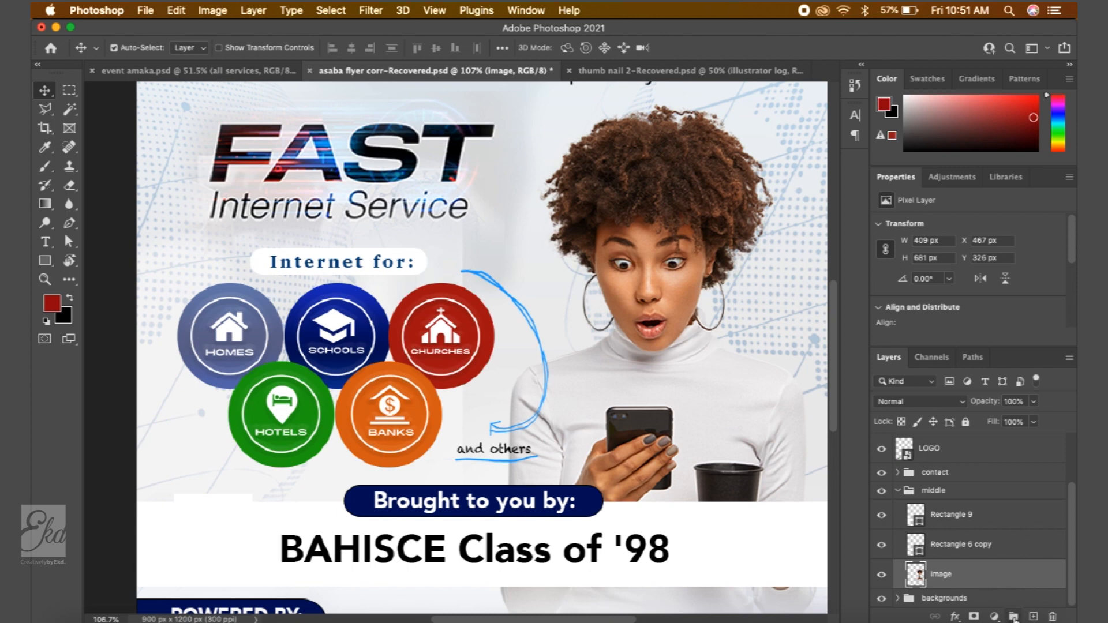
pyautogui.click(955, 617)
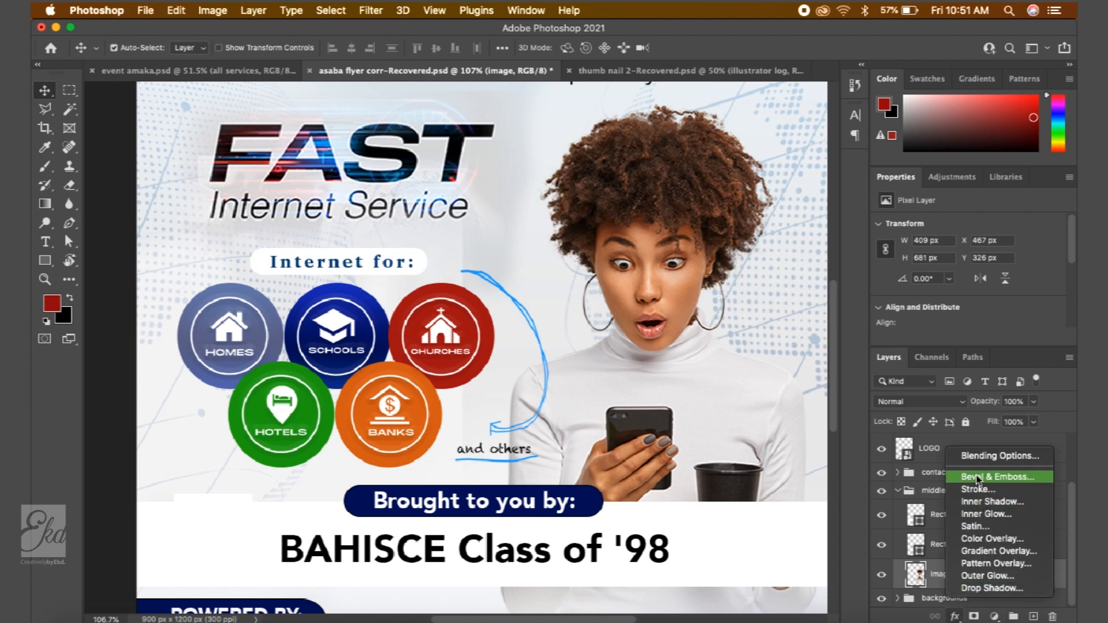
pyautogui.click(914, 593)
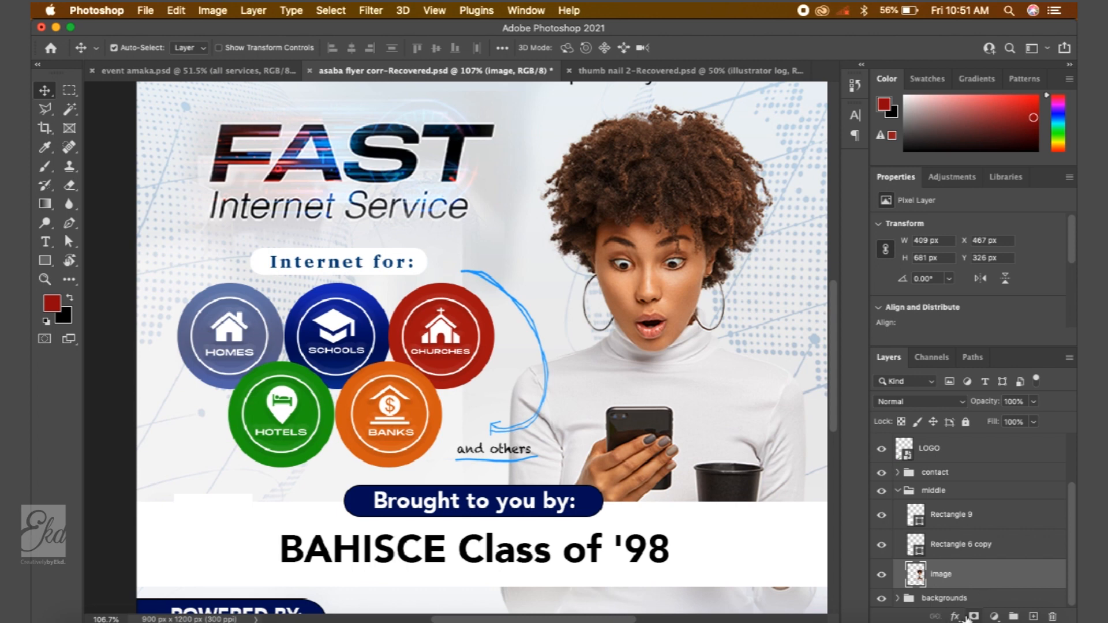
# - Open the new fill or adjustment layer menu for the image layer and point at Levels
pyautogui.click(995, 616)
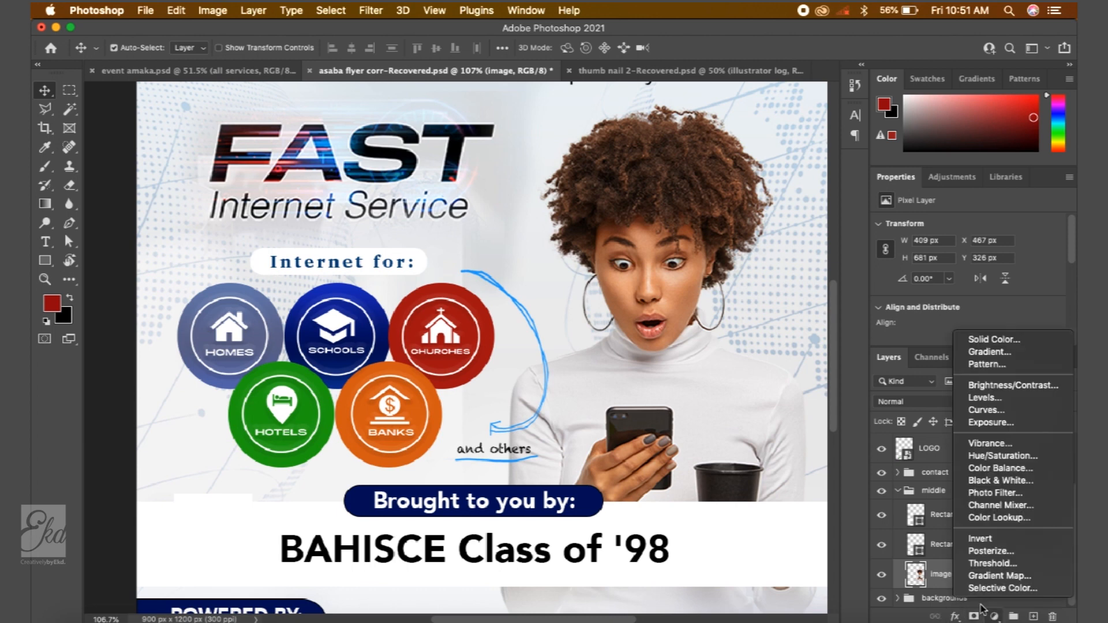
pyautogui.click(995, 617)
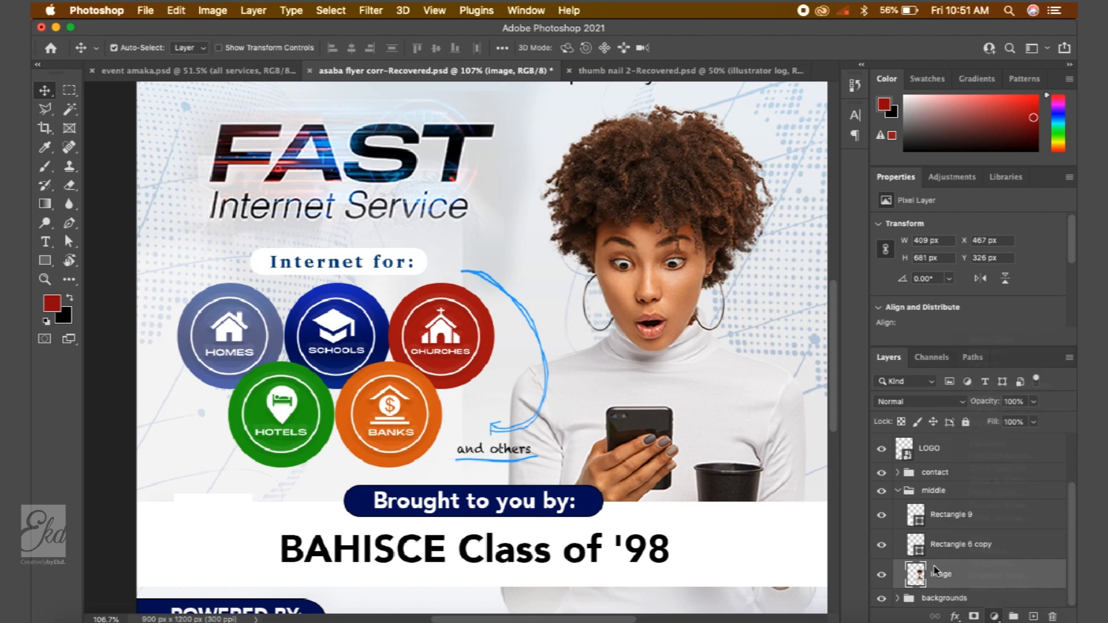
pyautogui.click(994, 616)
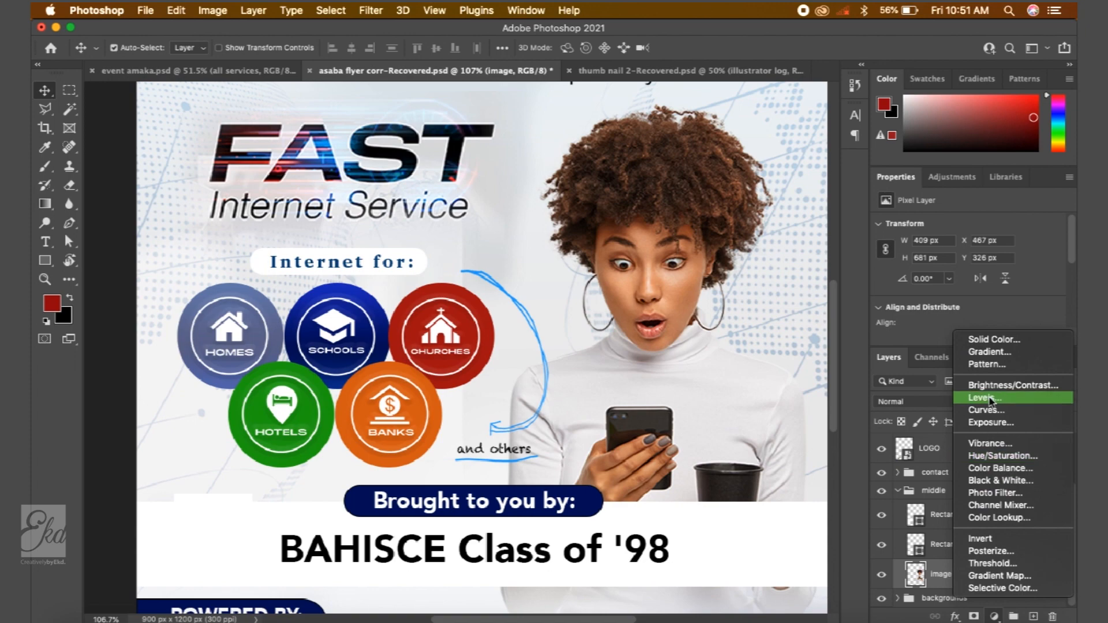
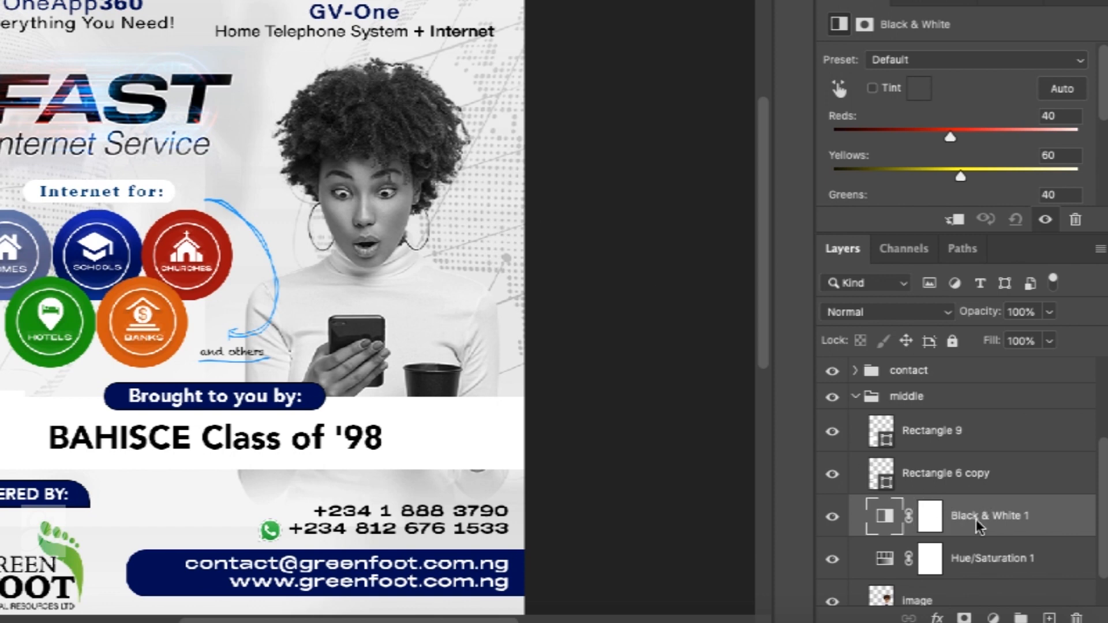
# - Delete the Hue/Saturation adjustment layer's mask
pyautogui.click(929, 560)
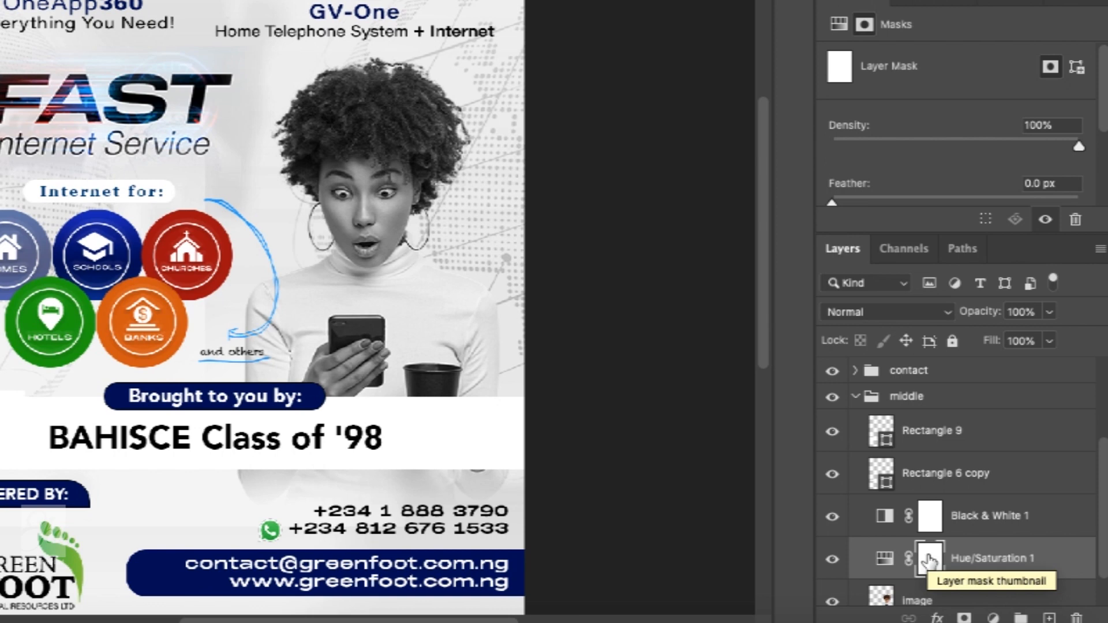
pyautogui.press('Delete')
pyautogui.click(980, 522)
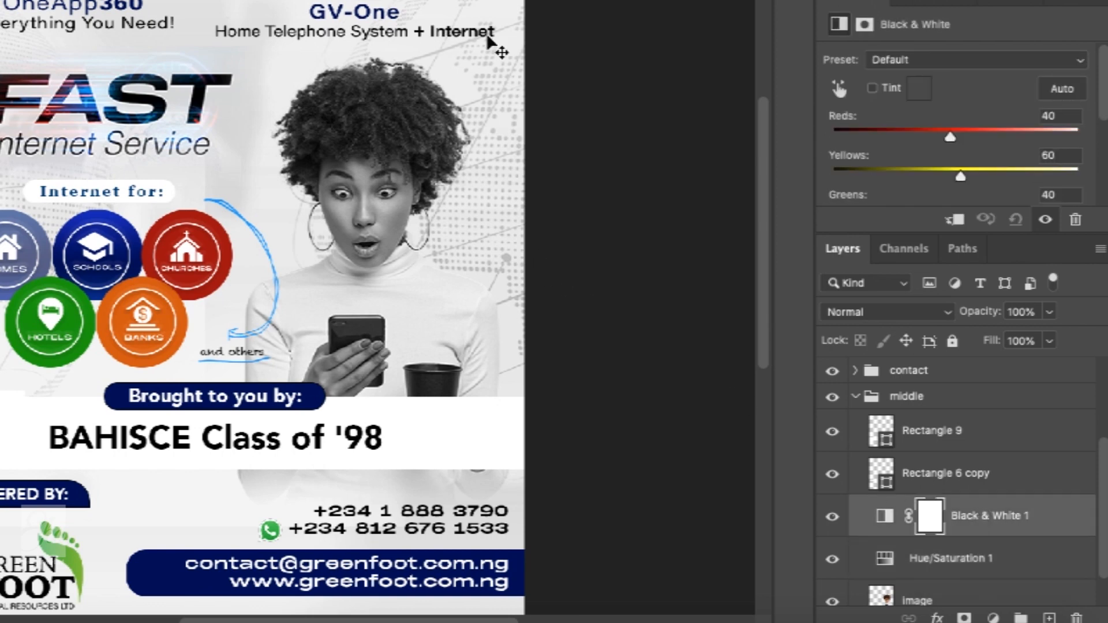
# - Delete the Hue/Saturation 1 adjustment layer
pyautogui.scroll(-1, 923, 586)
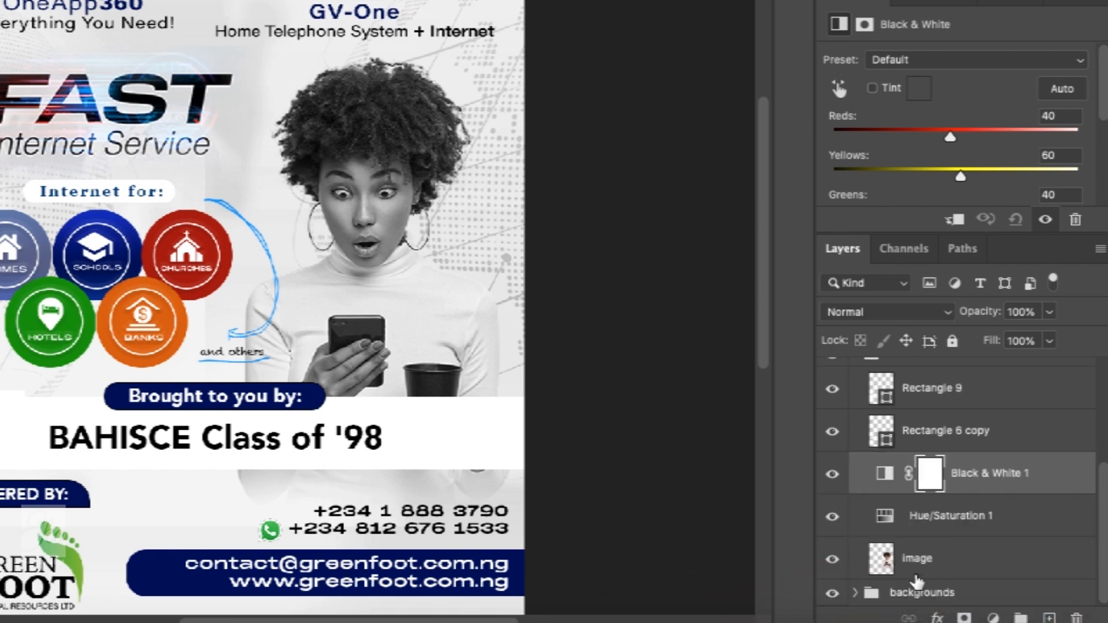
pyautogui.click(955, 521)
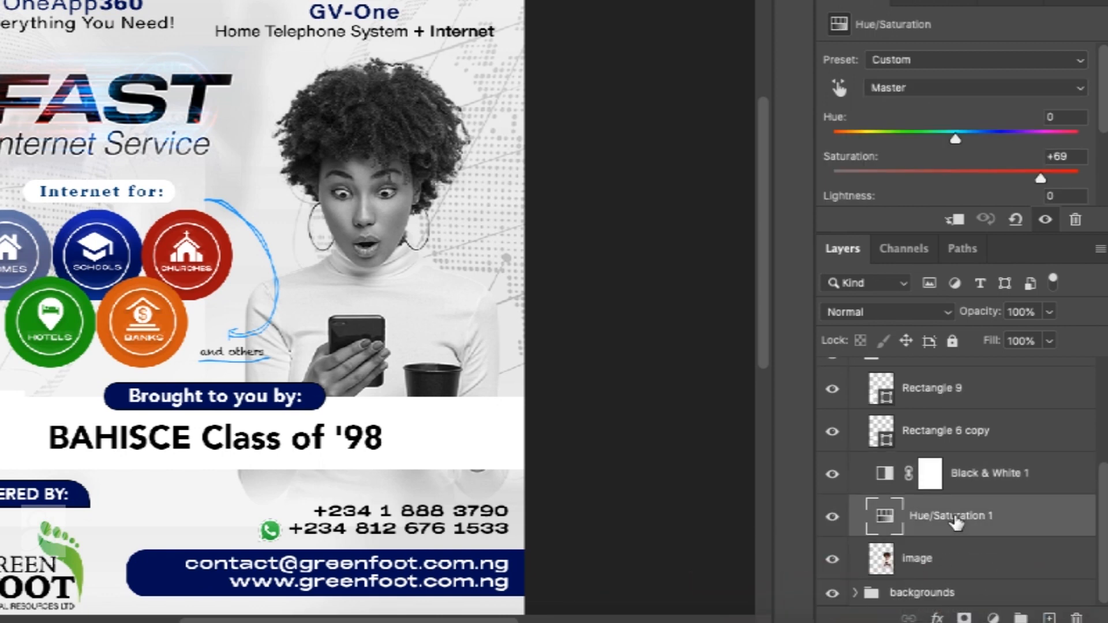
pyautogui.press('Delete')
# - Clip the Black & White 1 adjustment layer to the image layer below it
pyautogui.click(975, 522)
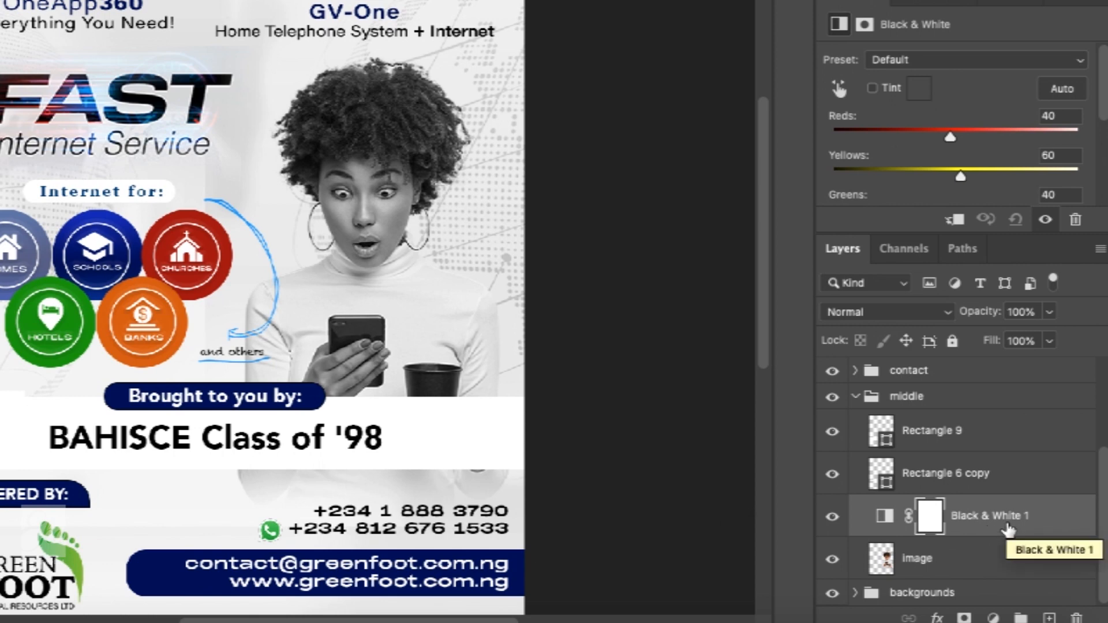
pyautogui.rightClick(1007, 529)
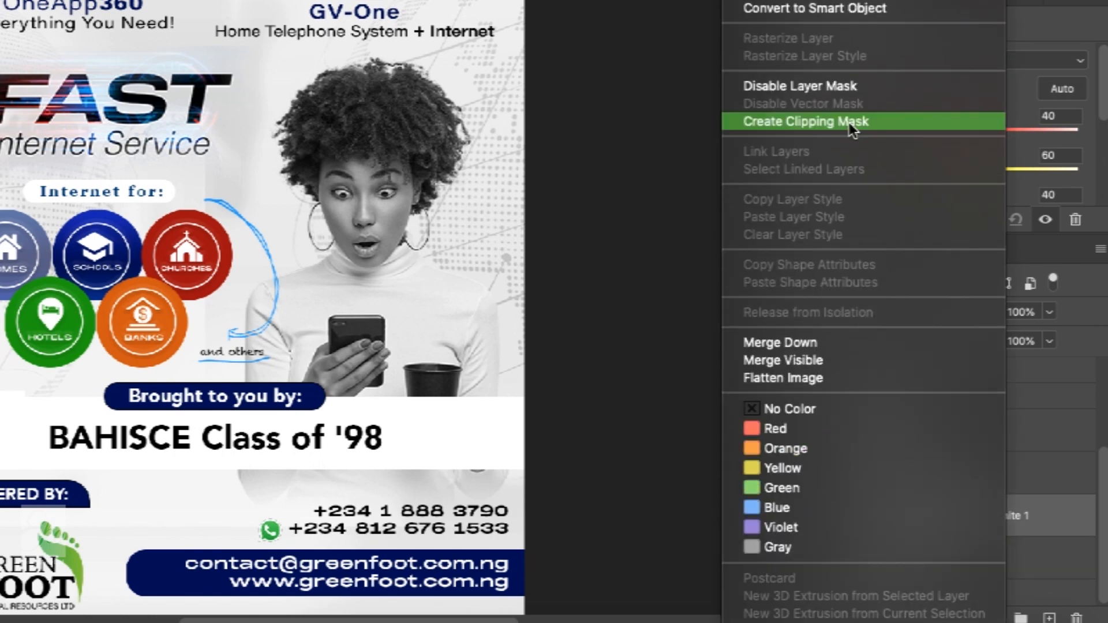
pyautogui.click(849, 122)
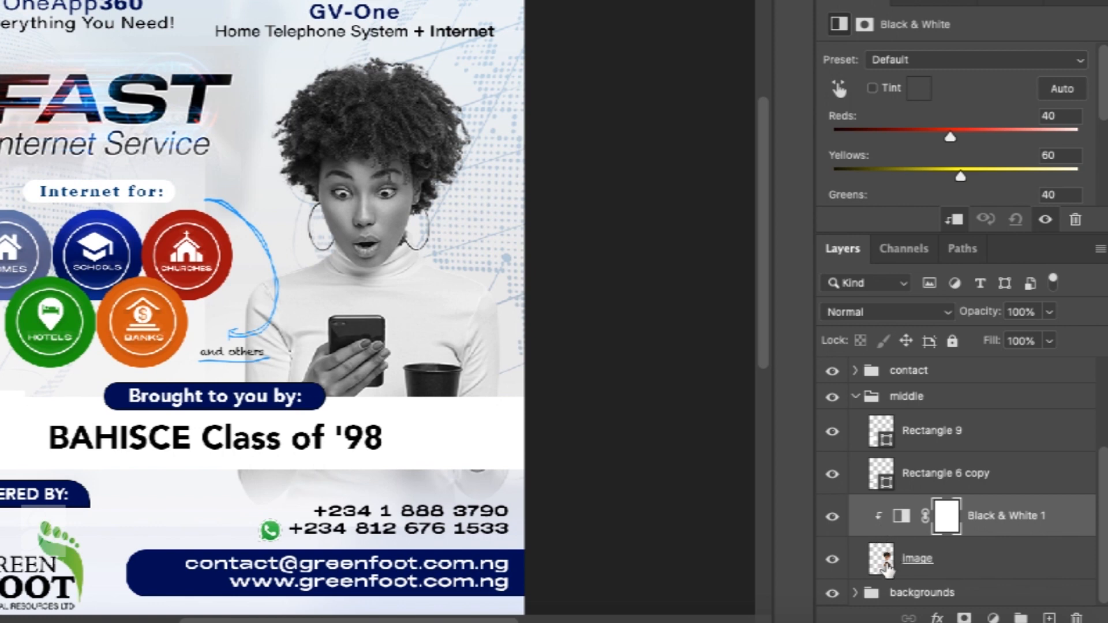
# - Release the Black & White layer's clipping mask from the image layer
pyautogui.click(887, 568)
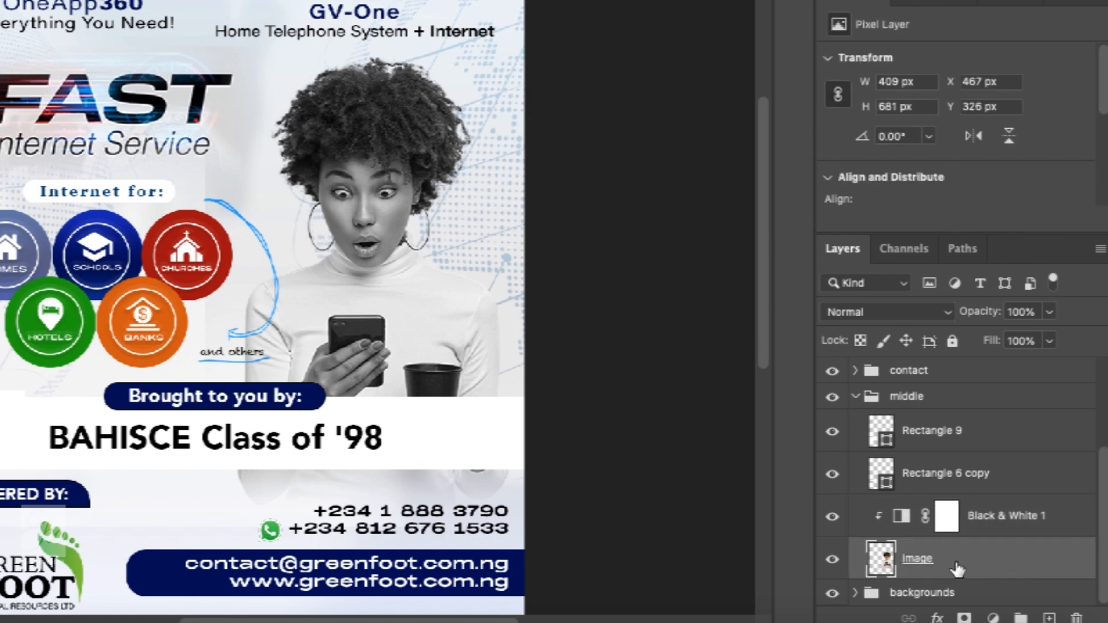
pyautogui.keyDown('alt'); pyautogui.click(921, 537); pyautogui.keyUp('alt')
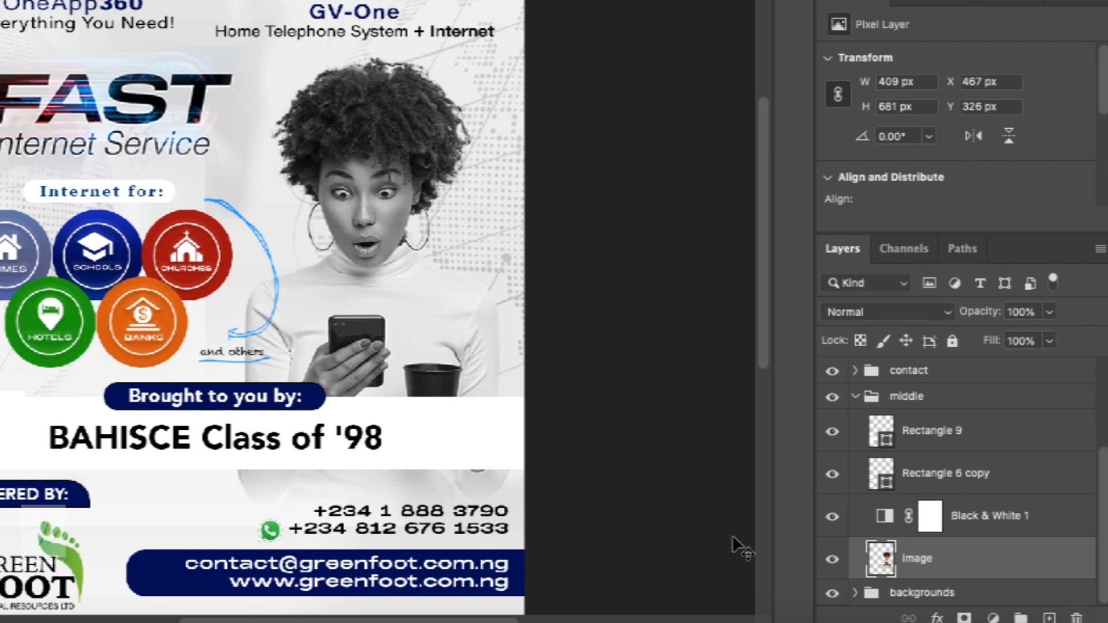
# - Hide the image, Black & White, rectangle and contact layers above the backgrounds group
pyautogui.click(832, 594)
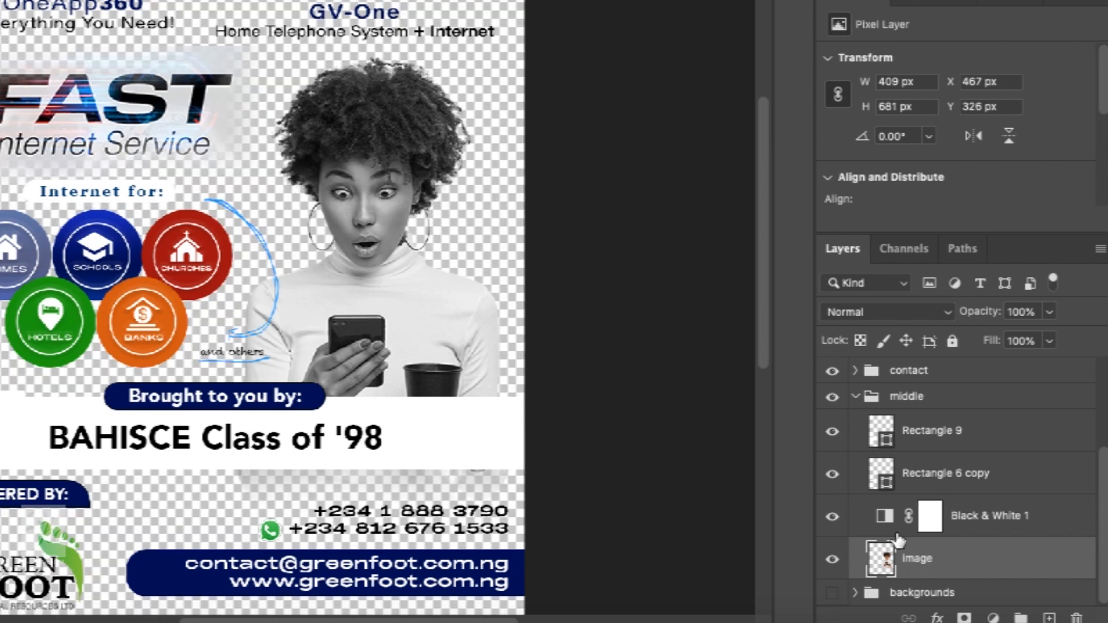
pyautogui.click(831, 592)
pyautogui.click(832, 559)
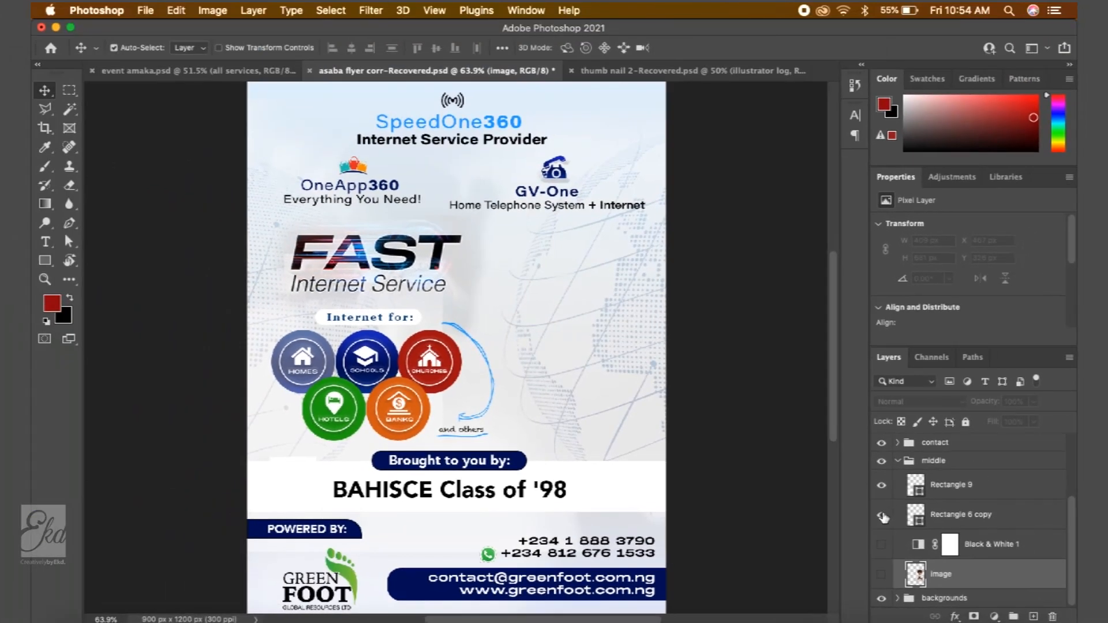
pyautogui.click(869, 504)
pyautogui.click(870, 473)
pyautogui.click(870, 473)
pyautogui.click(882, 443)
pyautogui.click(881, 485)
pyautogui.click(882, 497)
pyautogui.click(882, 486)
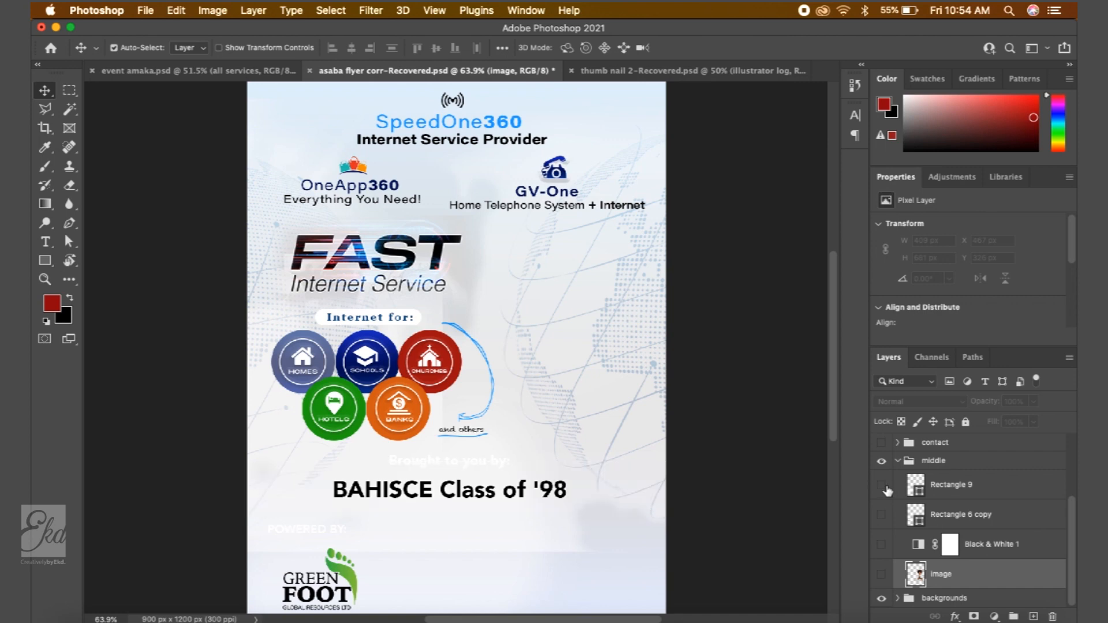
# - Hide the LOGO, titles, services and Layer 3 layers so only the backgrounds show
pyautogui.scroll(4, 898, 499)
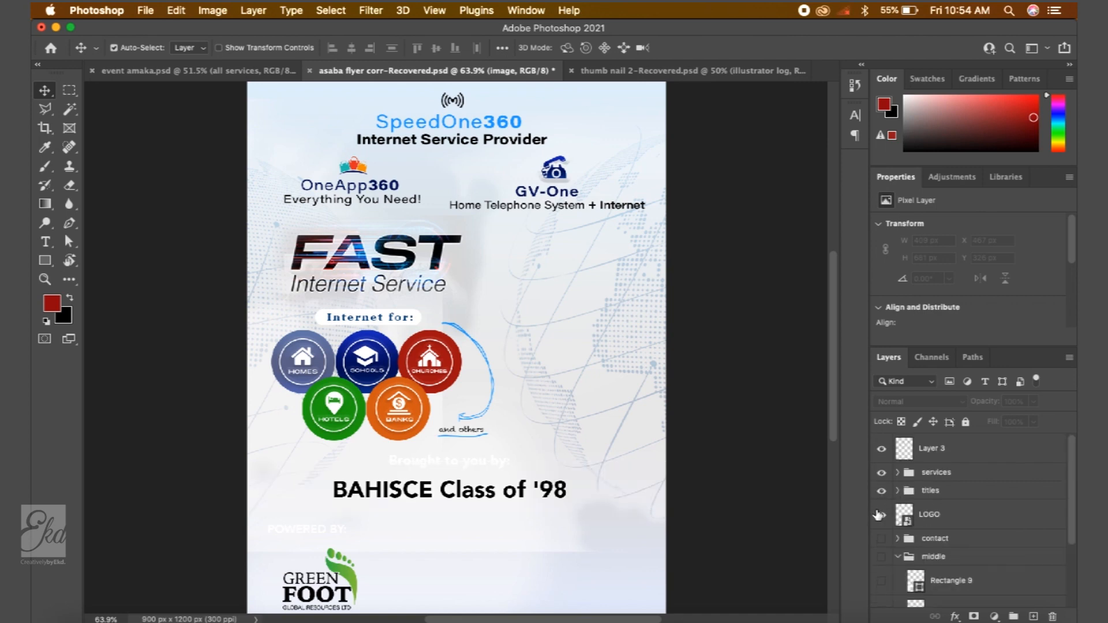
pyautogui.click(881, 514)
pyautogui.click(882, 490)
pyautogui.click(881, 472)
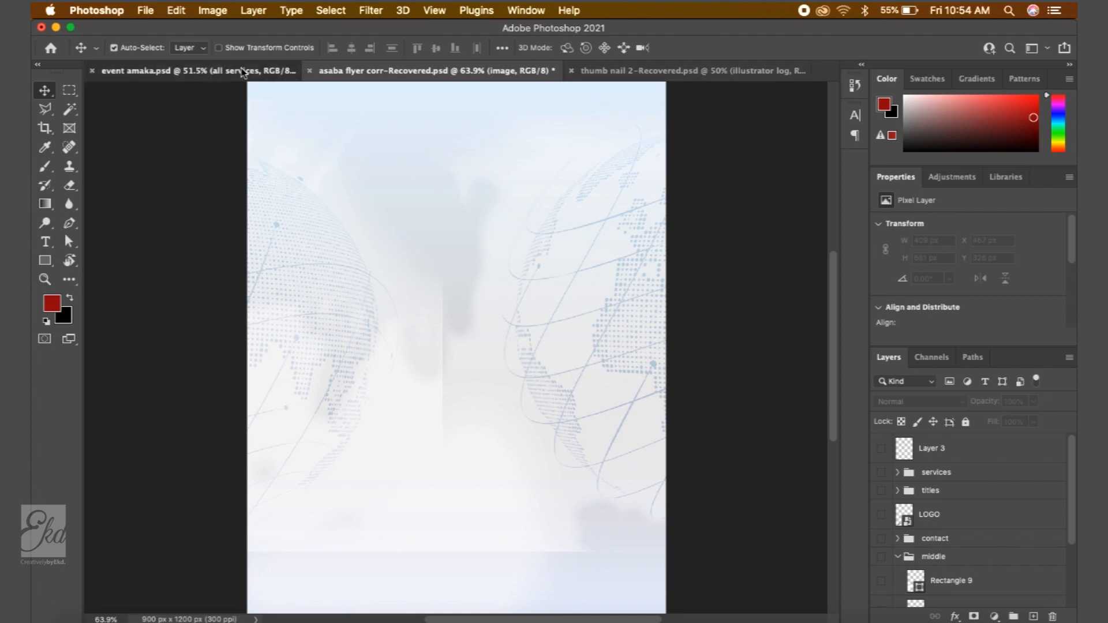
# - View the event amaka document, then return to the asaba flyer document
pyautogui.click(173, 71)
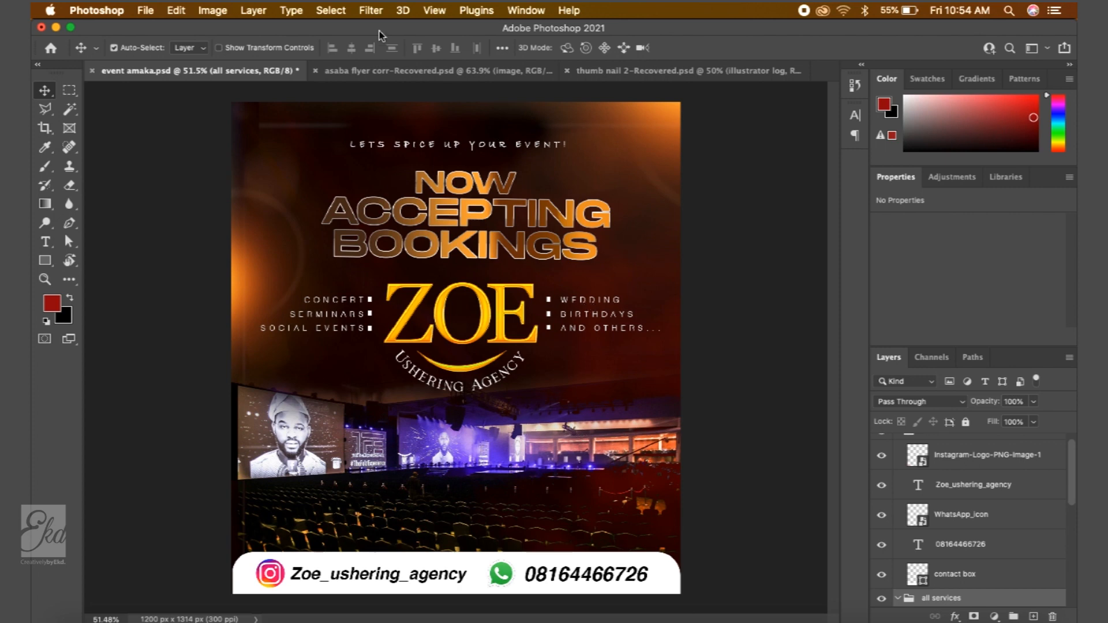
pyautogui.click(647, 72)
pyautogui.click(231, 70)
pyautogui.click(425, 77)
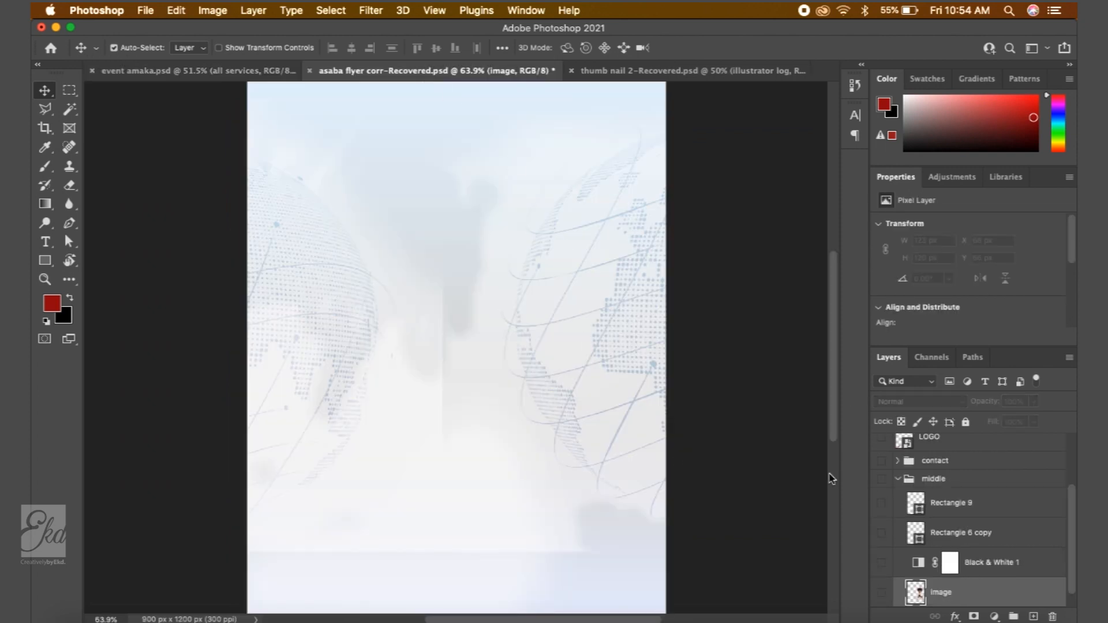
# - Expand the backgrounds group and toggle the Vector_2697 layer's visibility off and back on
pyautogui.scroll(-1, 945, 547)
pyautogui.click(897, 598)
pyautogui.scroll(-5, 969, 591)
pyautogui.click(969, 492)
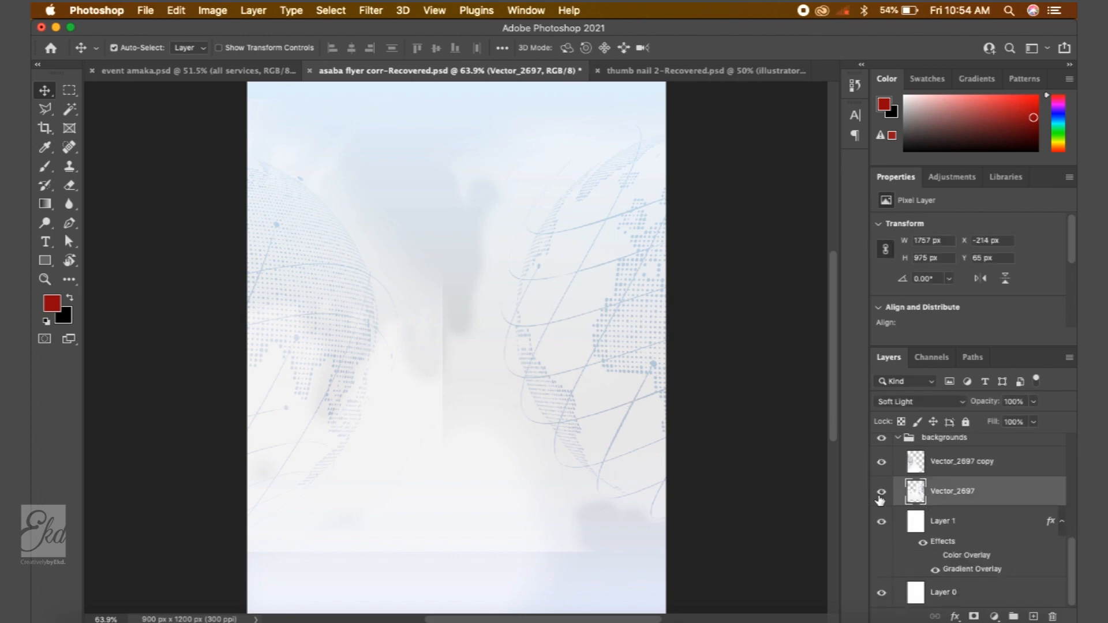
pyautogui.click(881, 492)
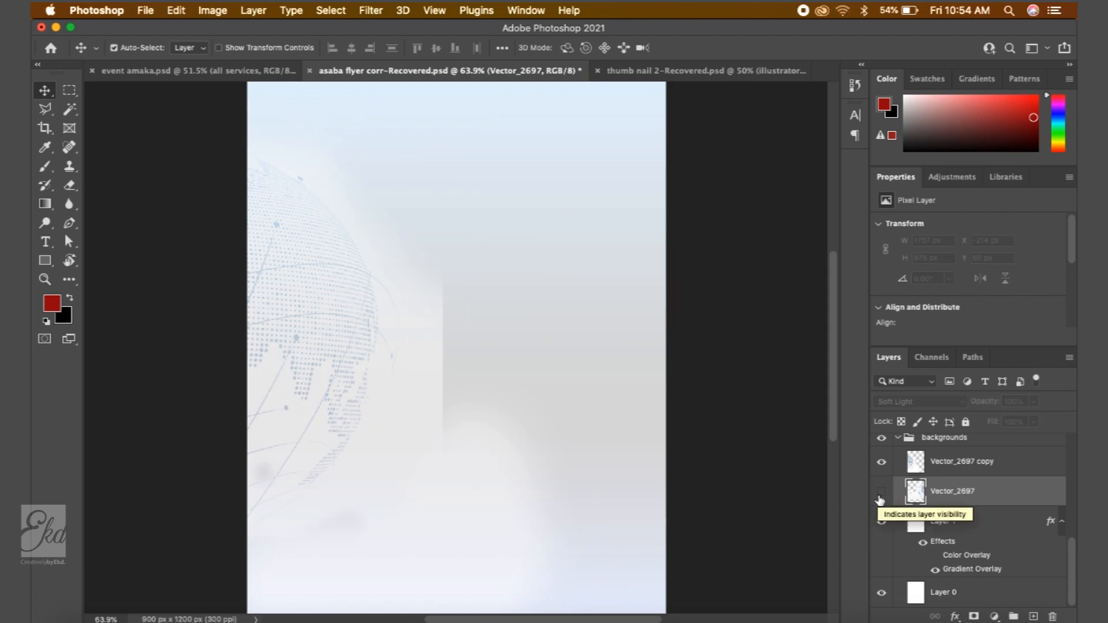
pyautogui.click(880, 498)
pyautogui.click(880, 498)
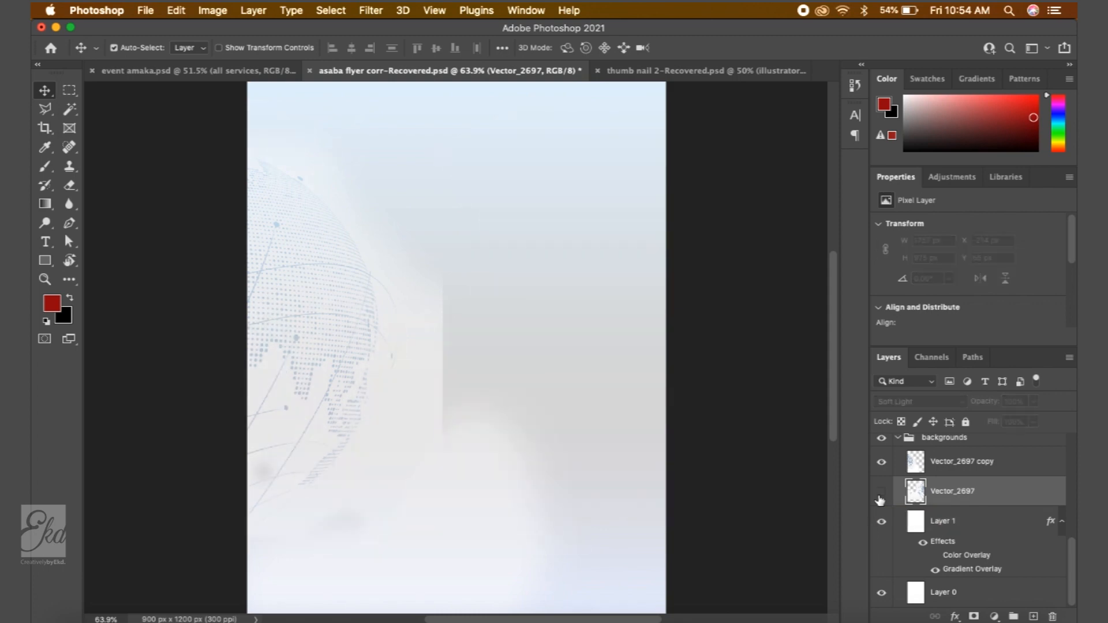
pyautogui.click(880, 497)
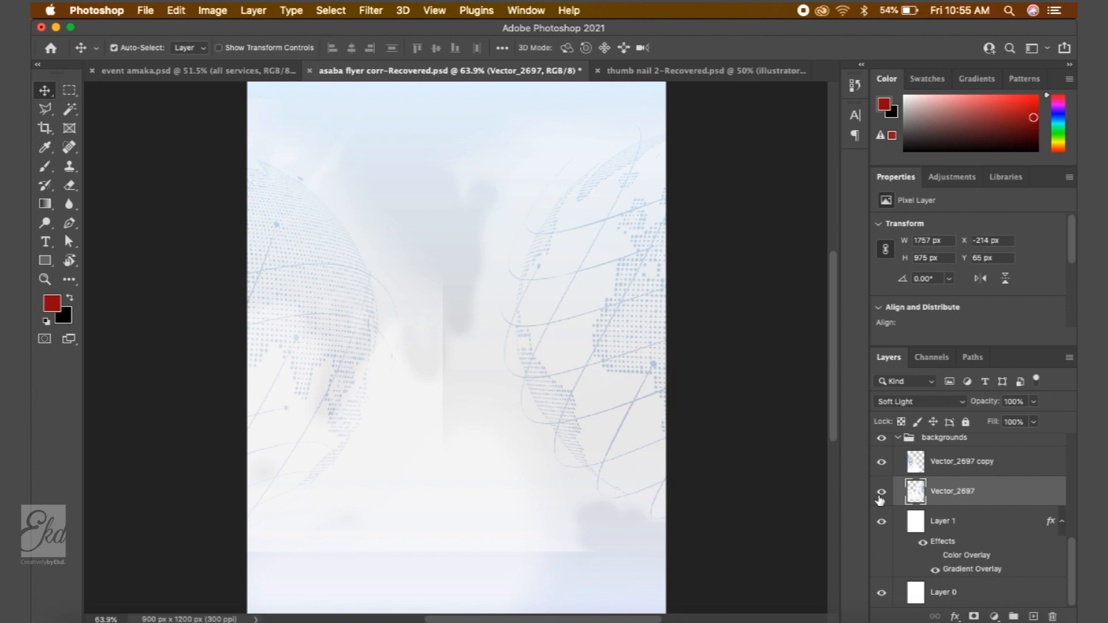
# - Switch briefly to the event amaka document and back to the flyer
pyautogui.click(268, 73)
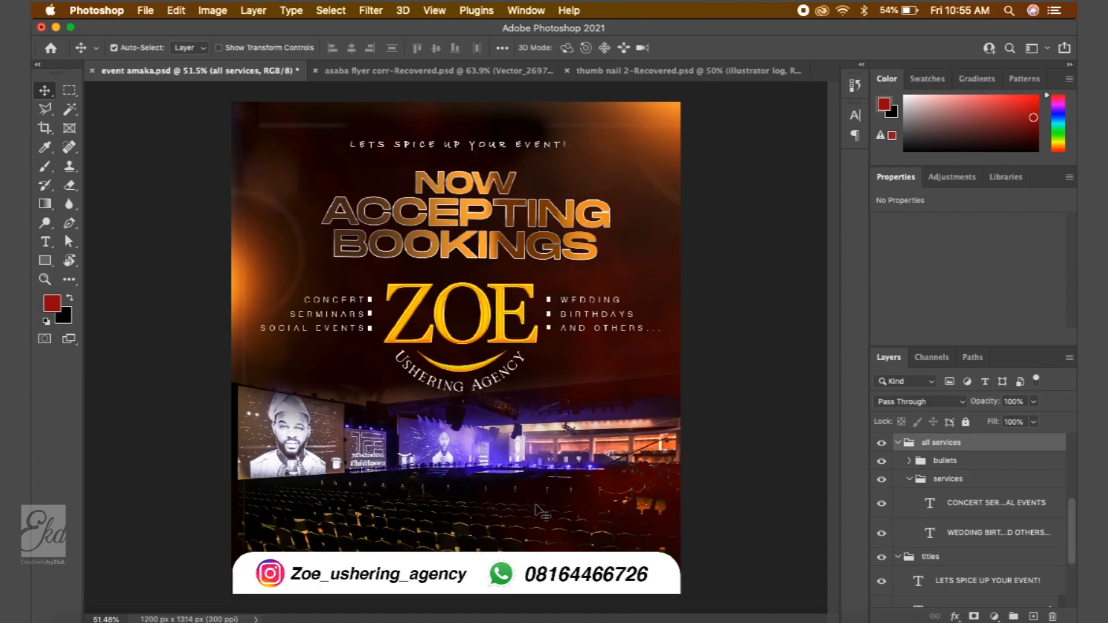
pyautogui.hotkey('ctrl', 'Tab')
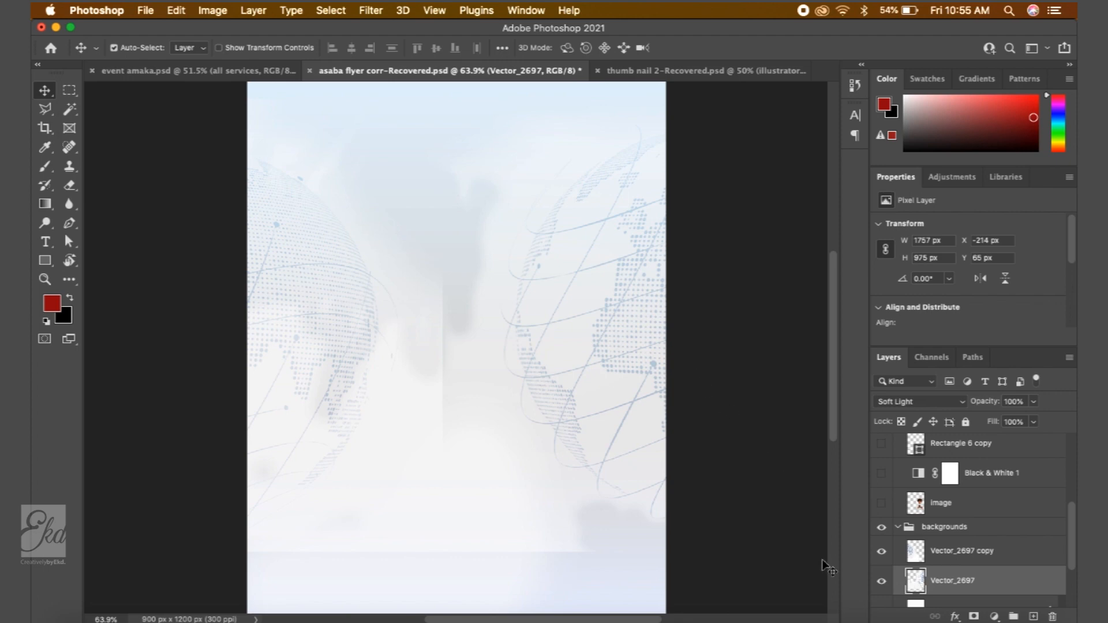
pyautogui.moveTo(57, 614)
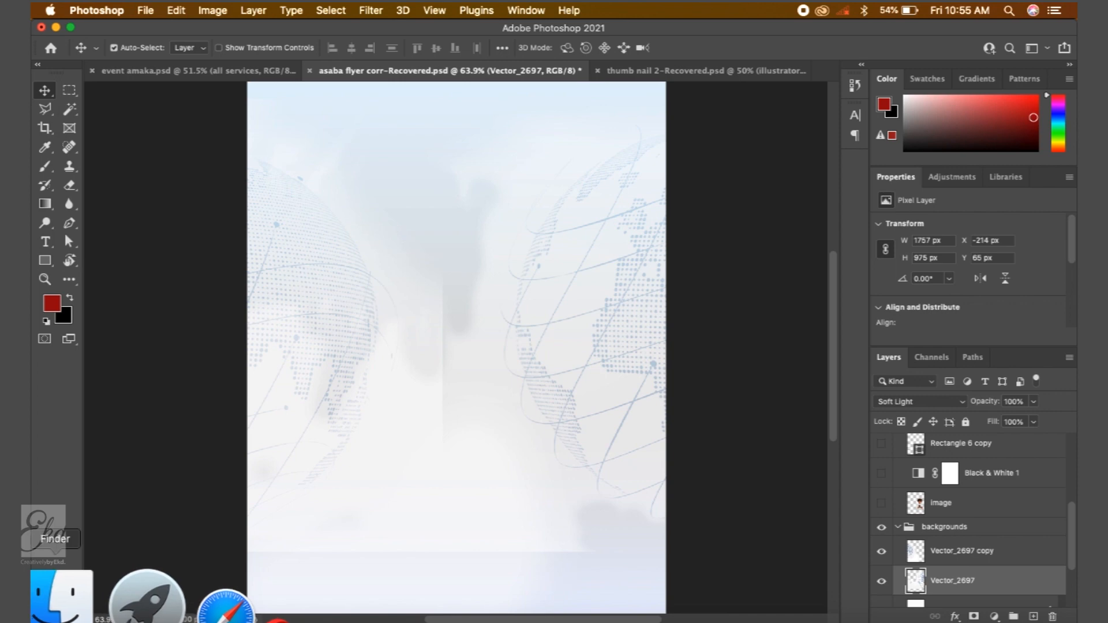
# - Hide the Vector_2697 and Vector_2697 copy layers in the backgrounds group
pyautogui.click(881, 581)
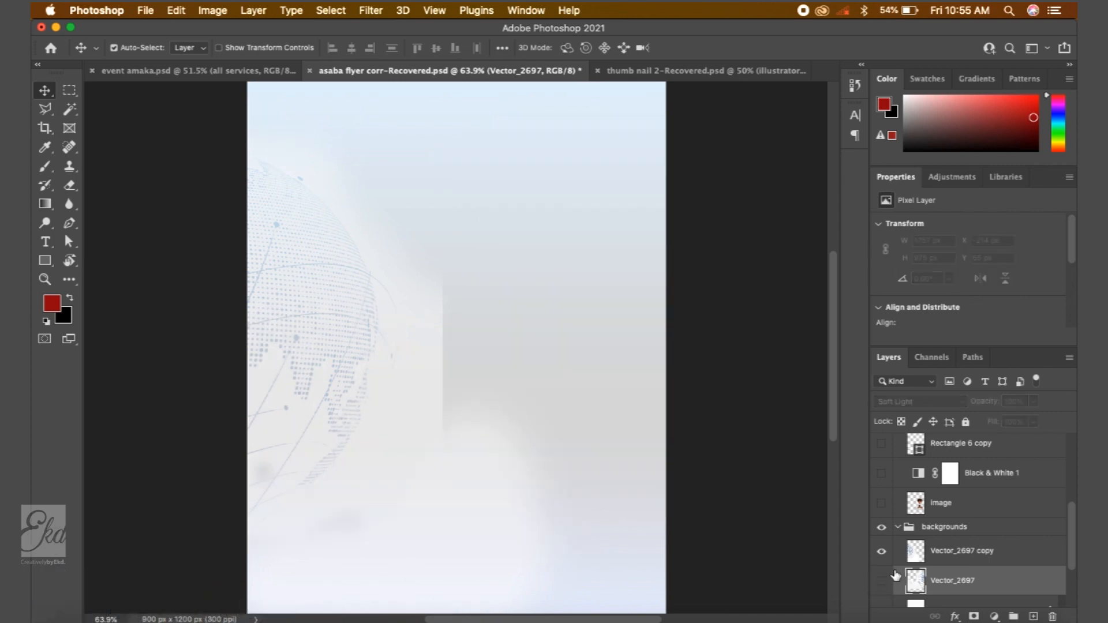
pyautogui.scroll(-2, 896, 575)
pyautogui.click(879, 513)
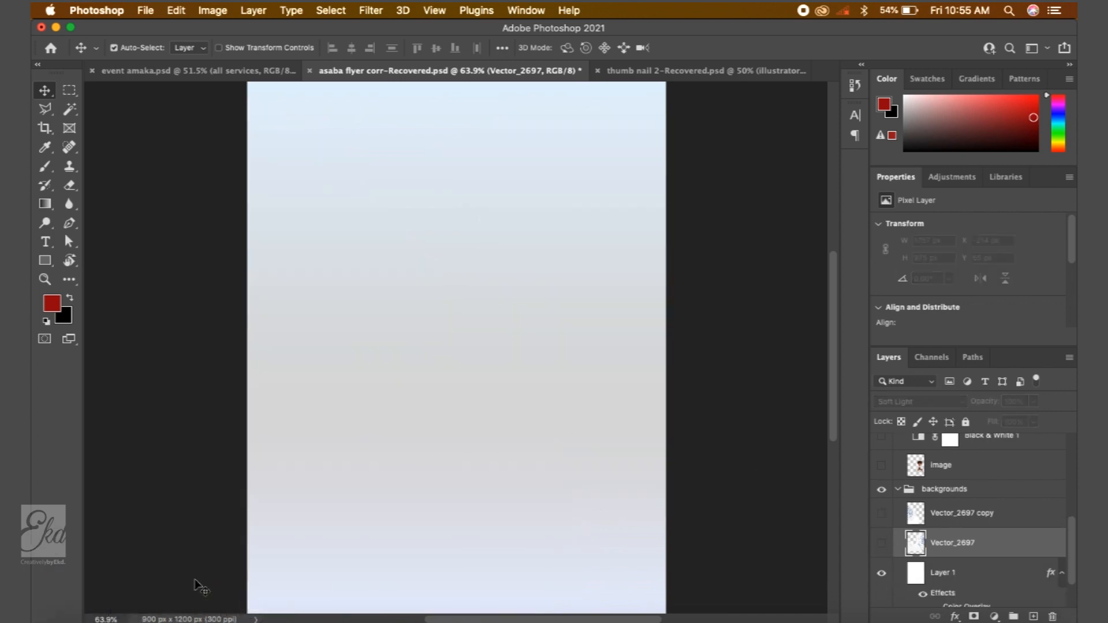
# - Place the 2022MAX-social-share-1200x630 image from the Downloads folder into the flyer
pyautogui.click(60, 597)
pyautogui.scroll(-5, 655, 370)
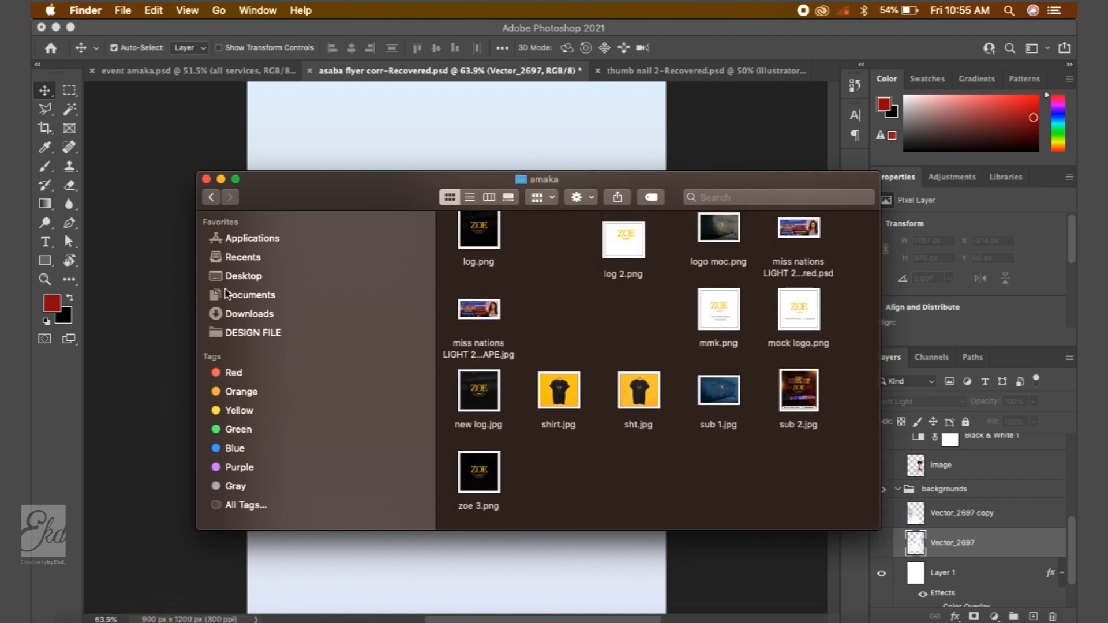
pyautogui.click(250, 313)
pyautogui.hscroll(5, 674, 323)
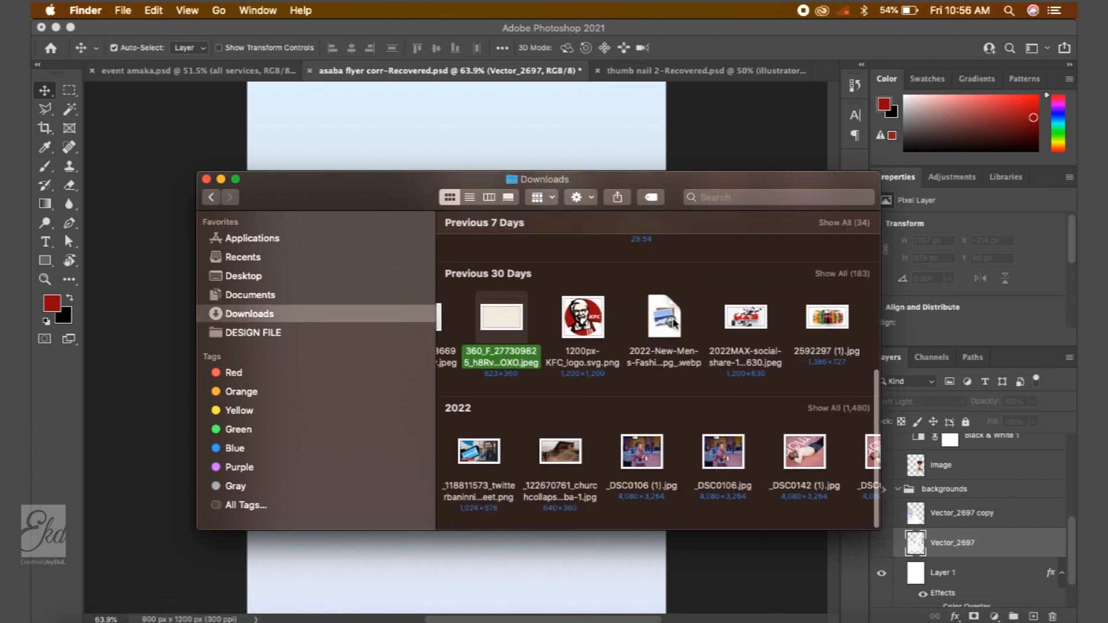
pyautogui.click(674, 324)
pyautogui.click(485, 124)
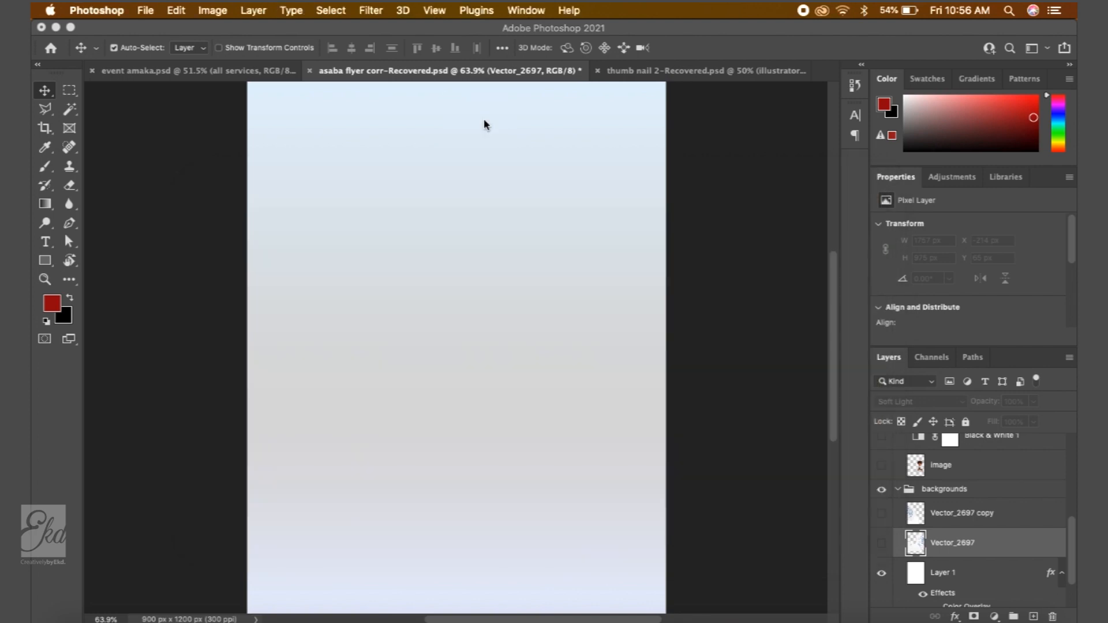
# - Rotate the placed image about 88° and scale it to about 25%, covering the flyer's right portion
pyautogui.moveTo(553, 224); pyautogui.dragTo(544, 215)
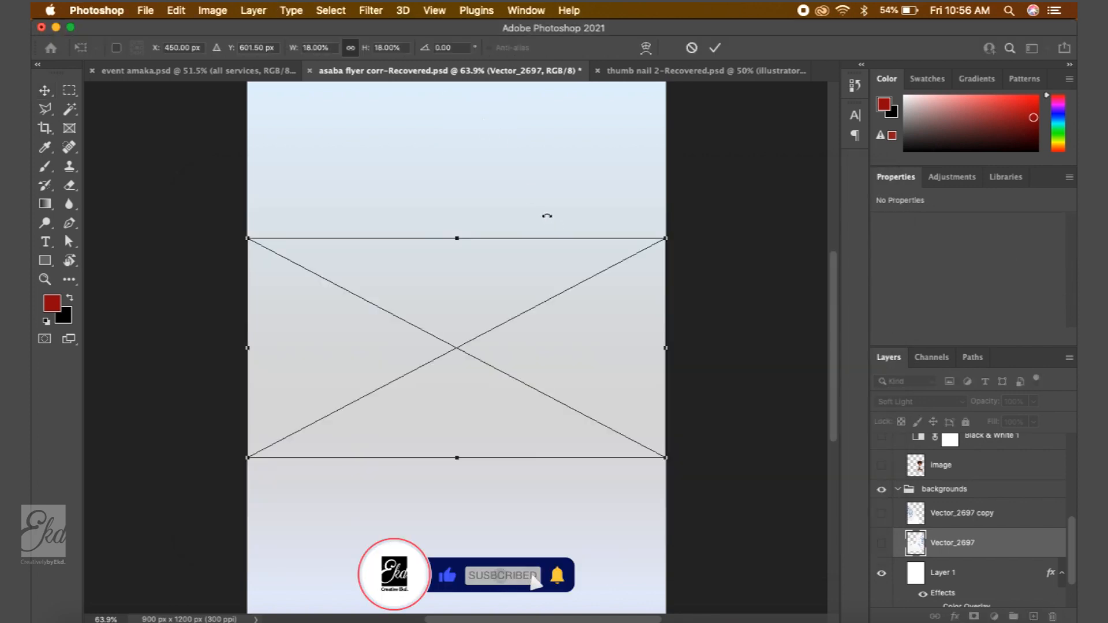
pyautogui.moveTo(624, 504); pyautogui.dragTo(396, 487)
pyautogui.press('Return')
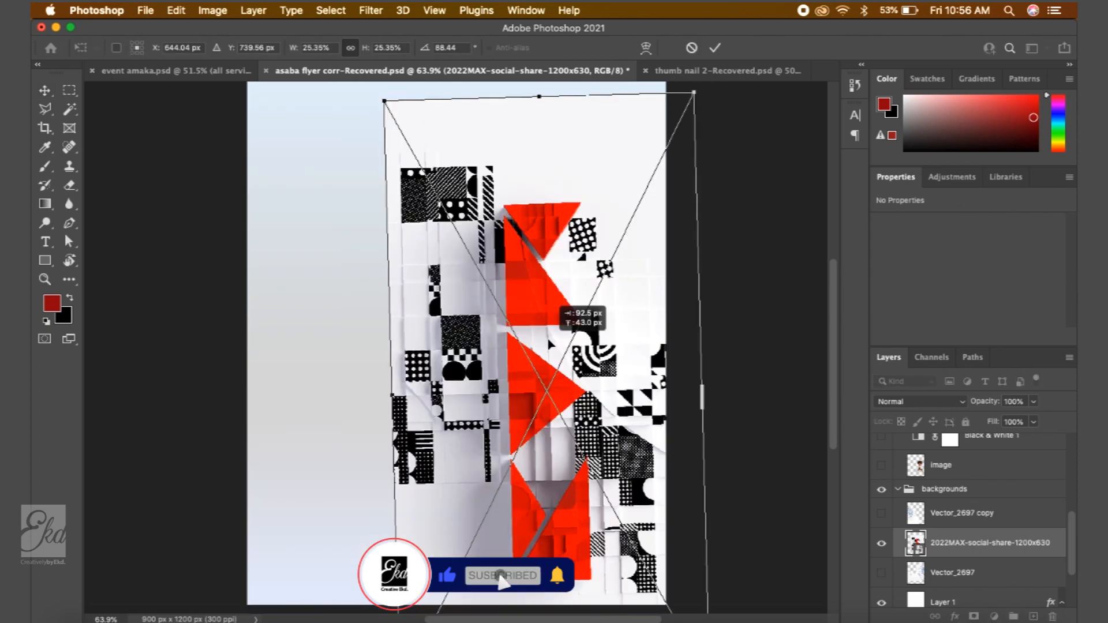
pyautogui.moveTo(549, 340); pyautogui.dragTo(550, 332)
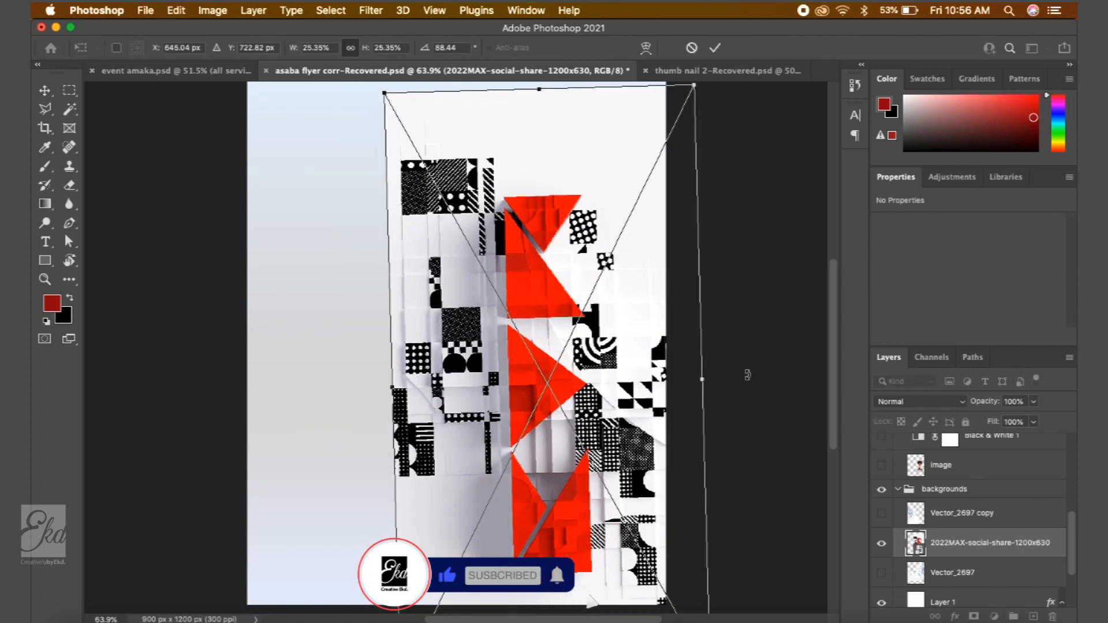
pyautogui.press('Return')
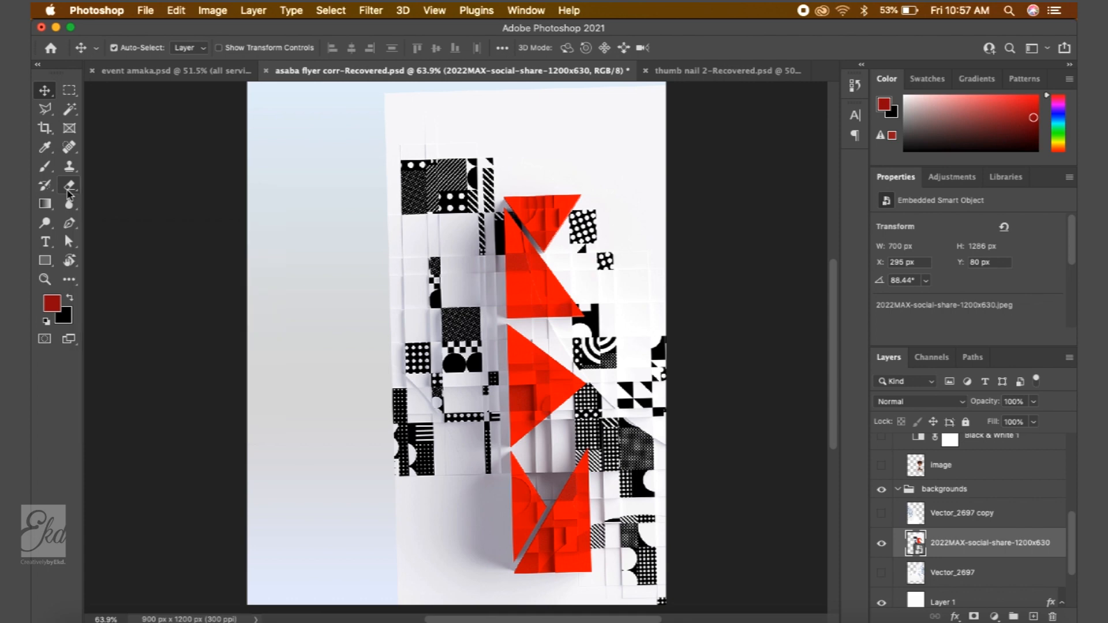
# - Switch to the Eraser tool and rasterize the placed image's smart object
pyautogui.click(68, 188)
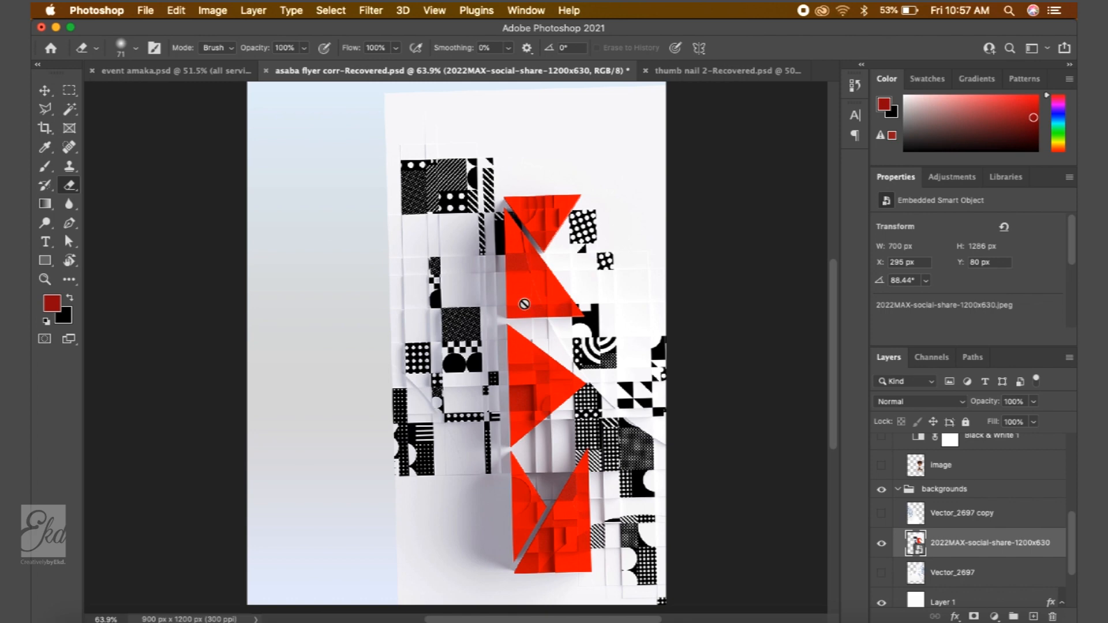
pyautogui.click(525, 308)
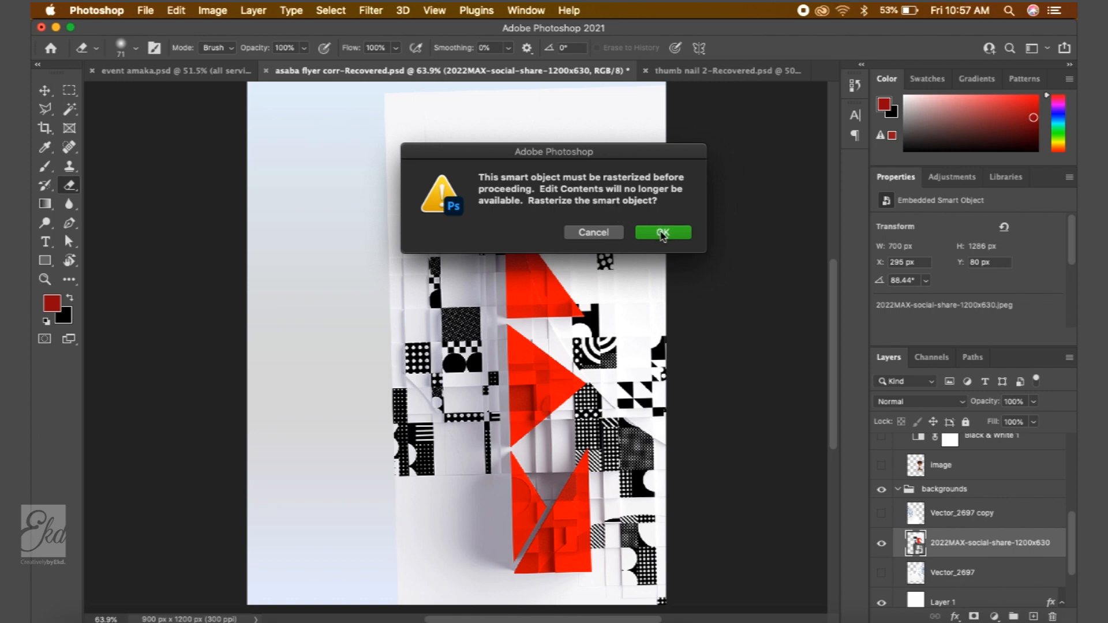
pyautogui.click(663, 233)
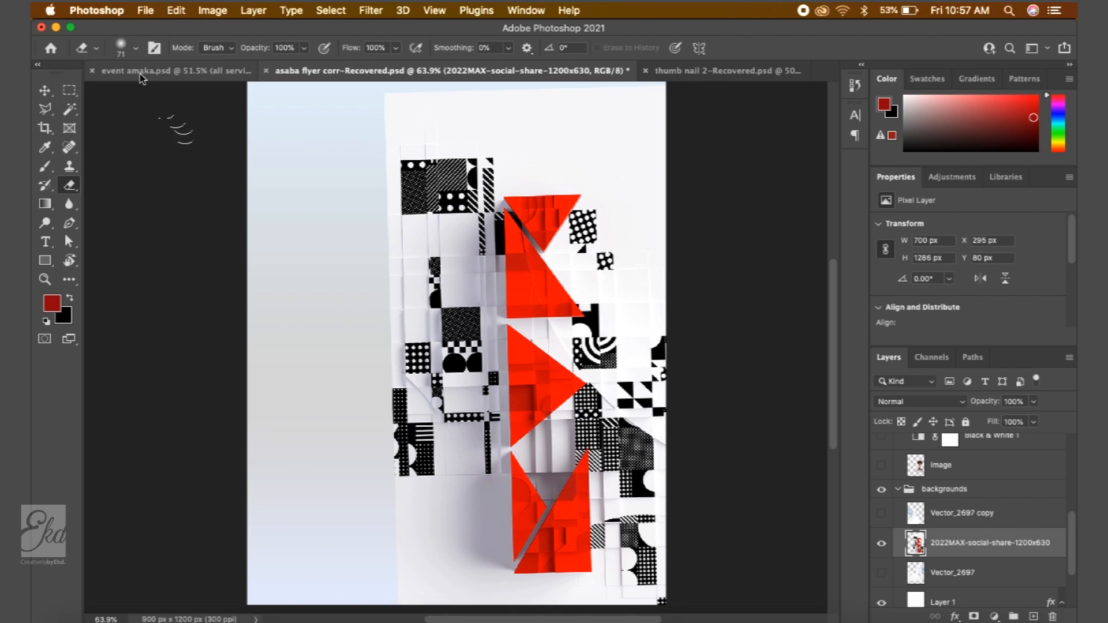
# - Set the eraser to about 348 px with 0% hardness and erase the placed image's left and lower edges
pyautogui.click(135, 49)
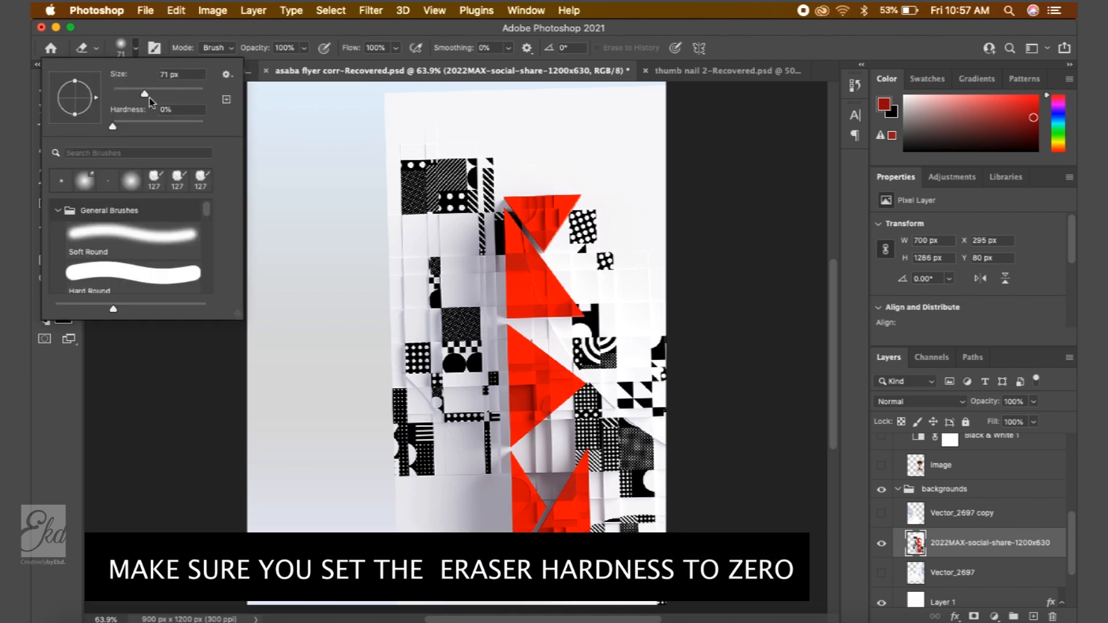
pyautogui.moveTo(149, 94); pyautogui.dragTo(187, 97)
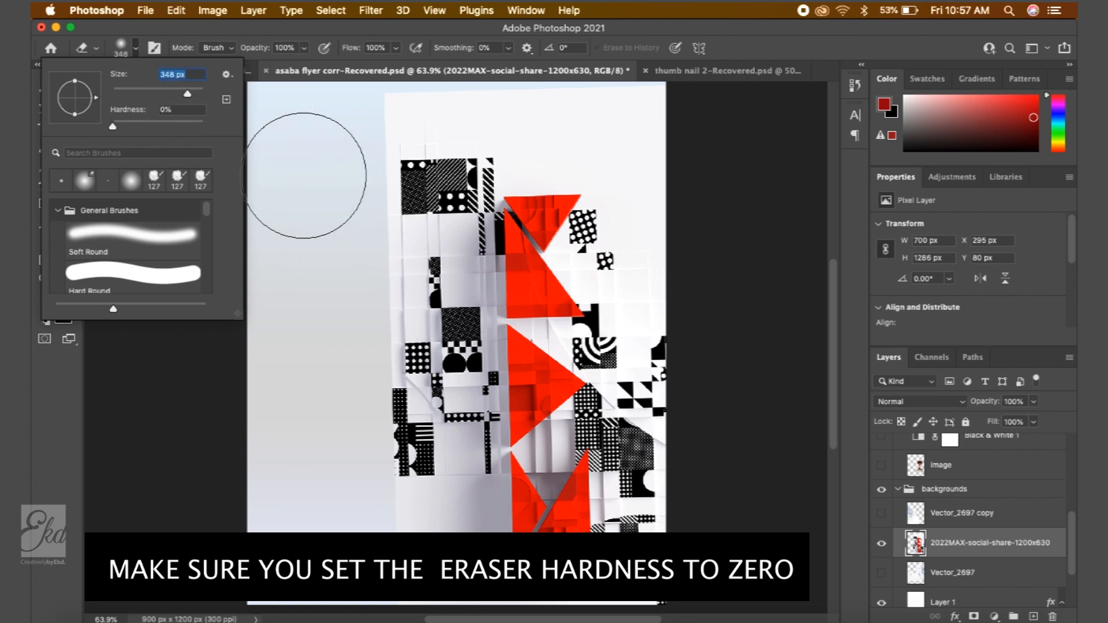
pyautogui.click(349, 188)
pyautogui.moveTo(326, 283)
pyautogui.mouseDown()
pyautogui.moveTo(308, 197)
pyautogui.moveTo(337, 117)
pyautogui.moveTo(305, 126)
pyautogui.moveTo(436, 86)
pyautogui.mouseUp()
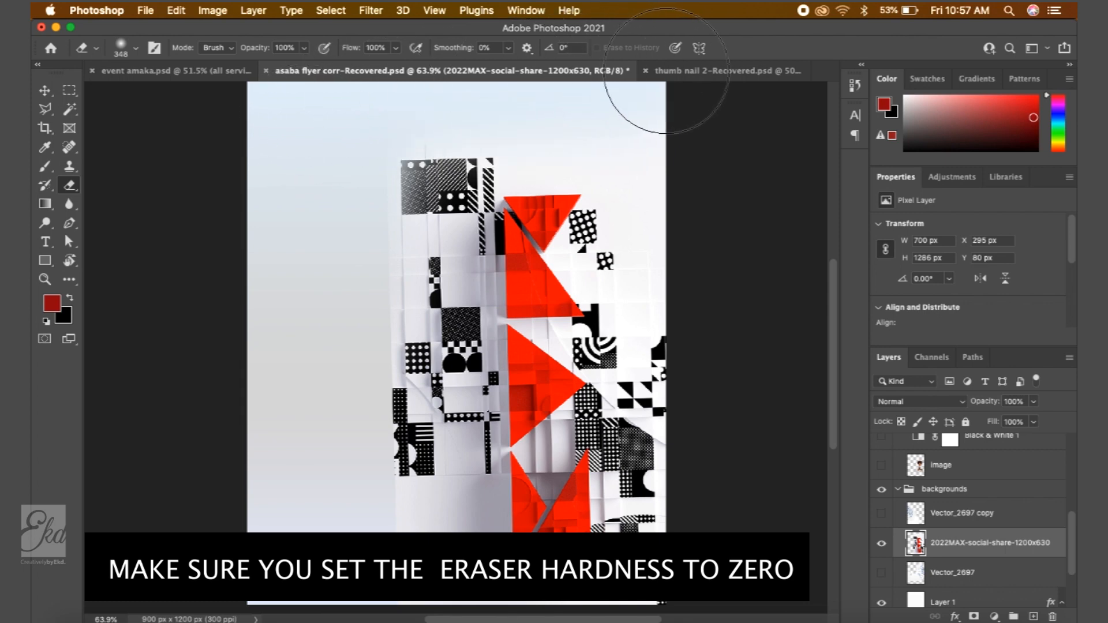
pyautogui.moveTo(315, 385)
pyautogui.mouseDown()
pyautogui.moveTo(306, 491)
pyautogui.moveTo(395, 563)
pyautogui.moveTo(453, 580)
pyautogui.moveTo(497, 565)
pyautogui.moveTo(688, 562)
pyautogui.mouseUp()
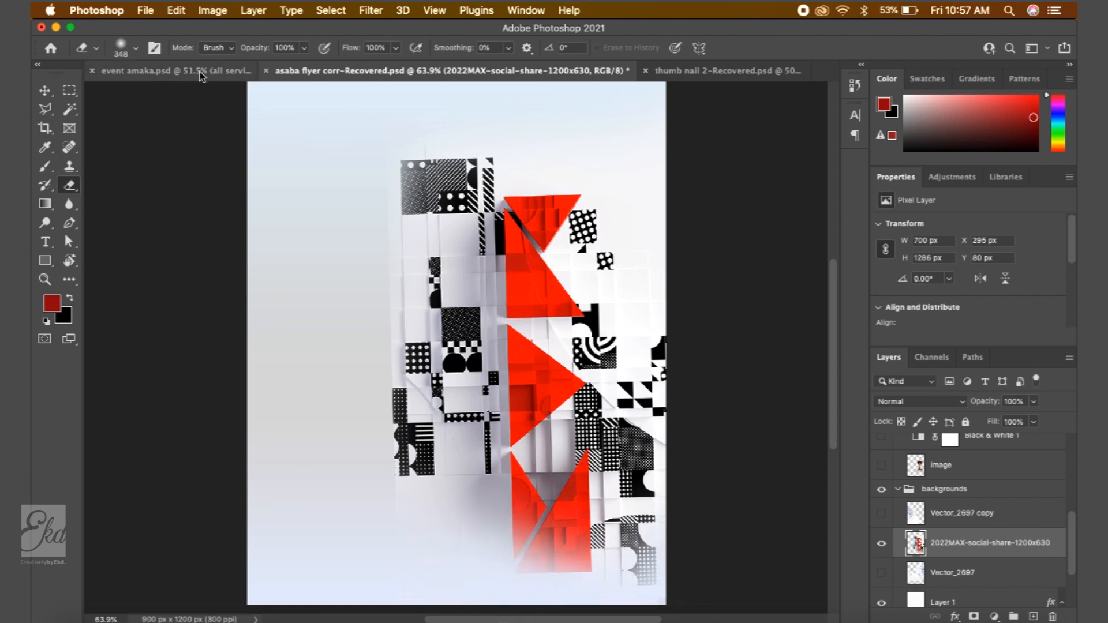
# - Erase more along the image's edges, then move the image up toward the flyer's top left
pyautogui.click(136, 48)
pyautogui.moveTo(189, 92); pyautogui.dragTo(193, 91)
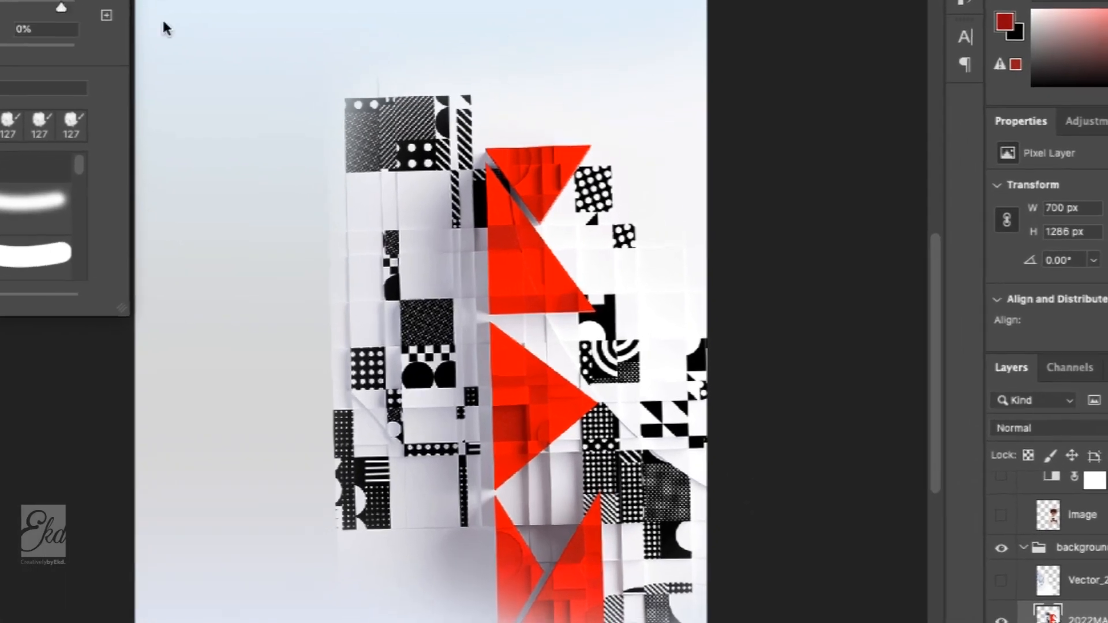
pyautogui.moveTo(682, 147); pyautogui.dragTo(741, 338)
pyautogui.moveTo(812, 340)
pyautogui.mouseDown()
pyautogui.moveTo(841, 622)
pyautogui.moveTo(819, 622)
pyautogui.mouseUp()
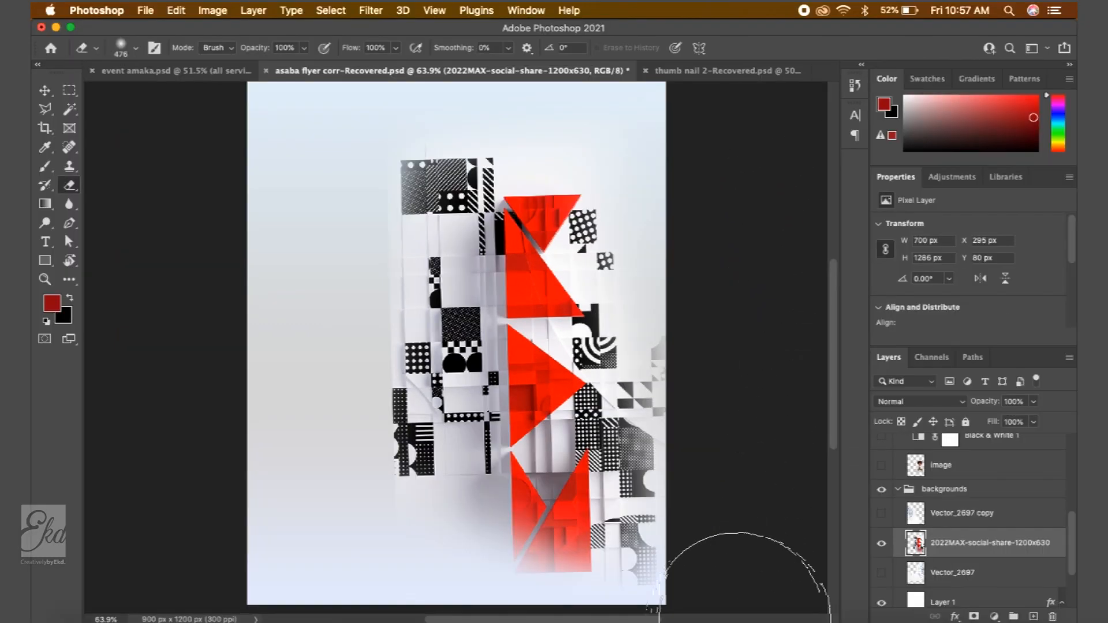
pyautogui.moveTo(745, 619)
pyautogui.mouseDown()
pyautogui.moveTo(583, 597)
pyautogui.moveTo(543, 485)
pyautogui.moveTo(539, 222)
pyautogui.moveTo(574, 112)
pyautogui.moveTo(717, 227)
pyautogui.moveTo(574, 173)
pyautogui.moveTo(718, 186)
pyautogui.mouseUp()
pyautogui.press('v')
pyautogui.moveTo(397, 284); pyautogui.dragTo(270, 183)
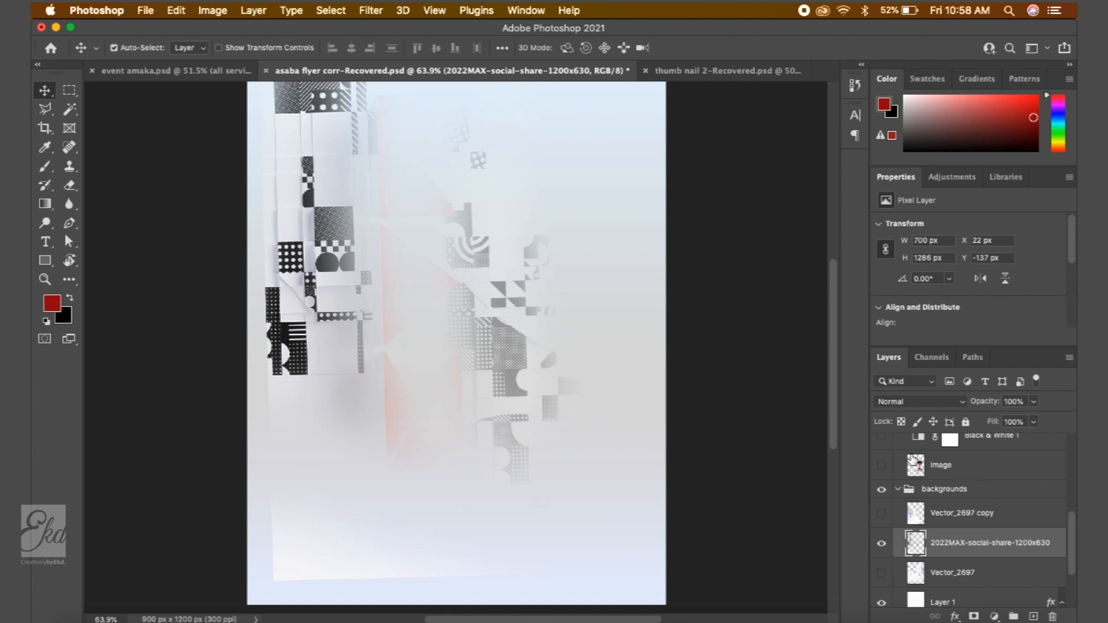
# - Duplicate the 2022MAX-social-share-1200x630 layer, naming the copy double
pyautogui.rightClick(990, 542)
pyautogui.click(1027, 550)
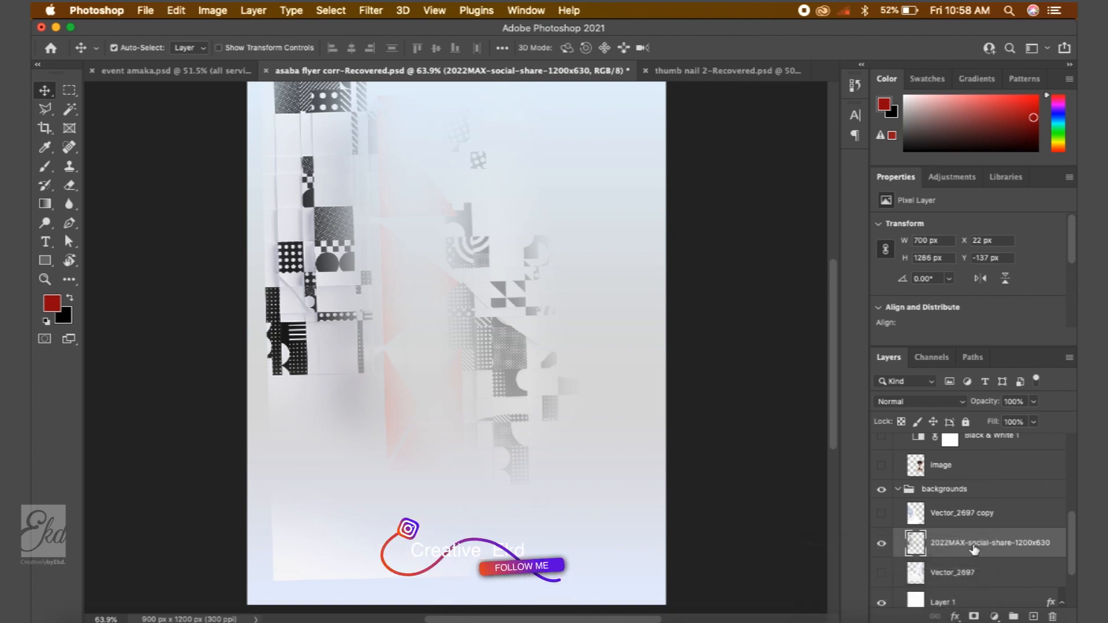
pyautogui.rightClick(974, 548)
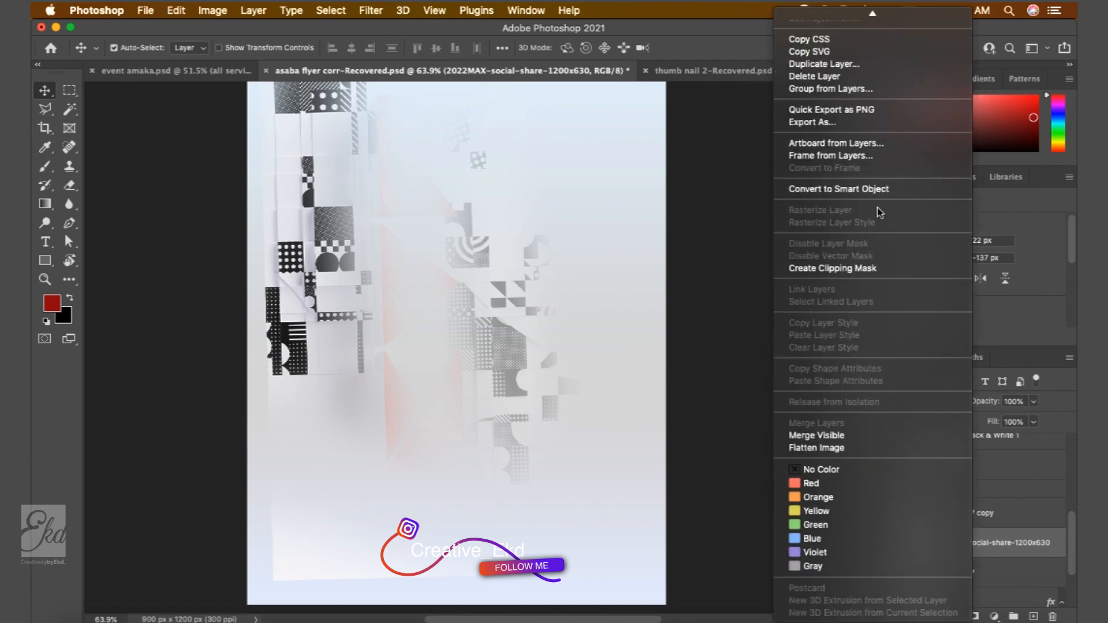
pyautogui.click(831, 64)
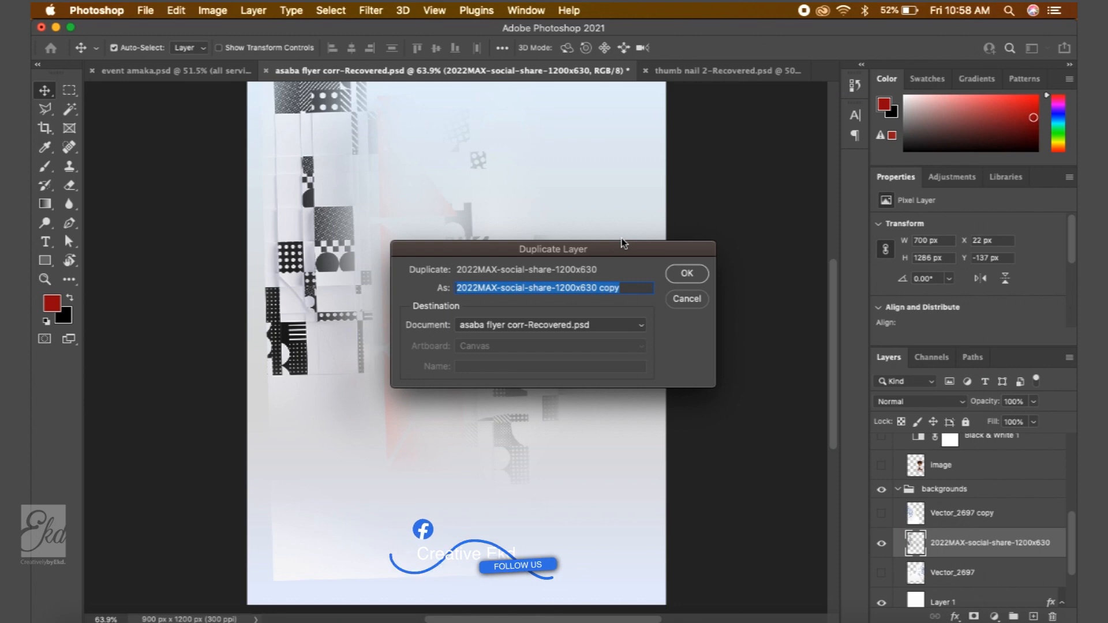
pyautogui.write('double')
pyautogui.click(692, 280)
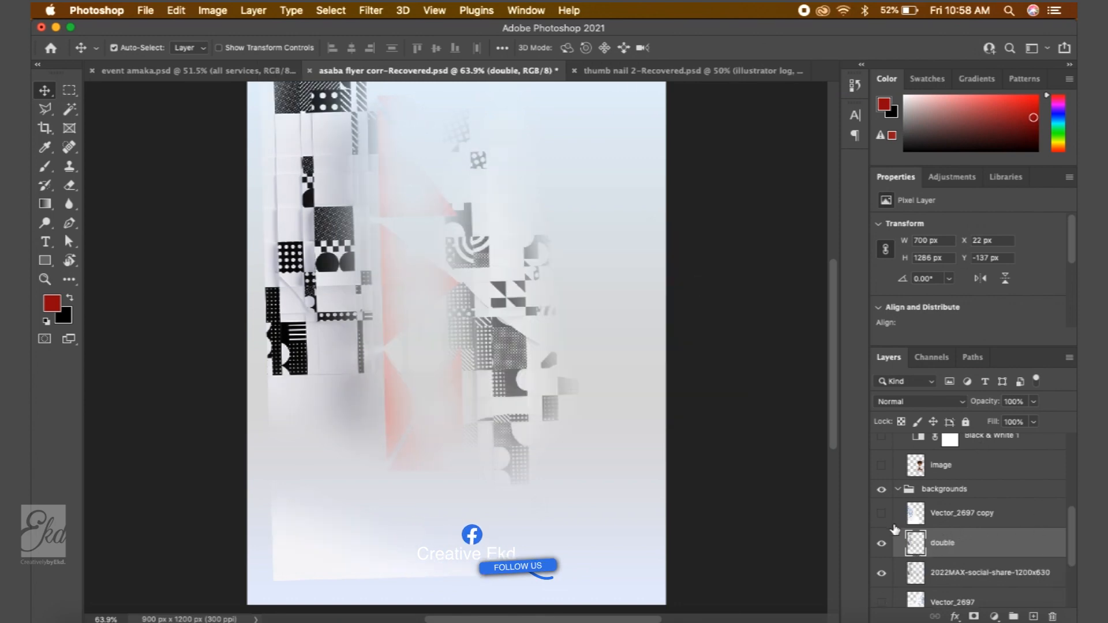
# - Try moving the double copy lower on the flyer and undo the moves
pyautogui.moveTo(479, 279); pyautogui.dragTo(761, 558)
pyautogui.moveTo(509, 622); pyautogui.dragTo(470, 622)
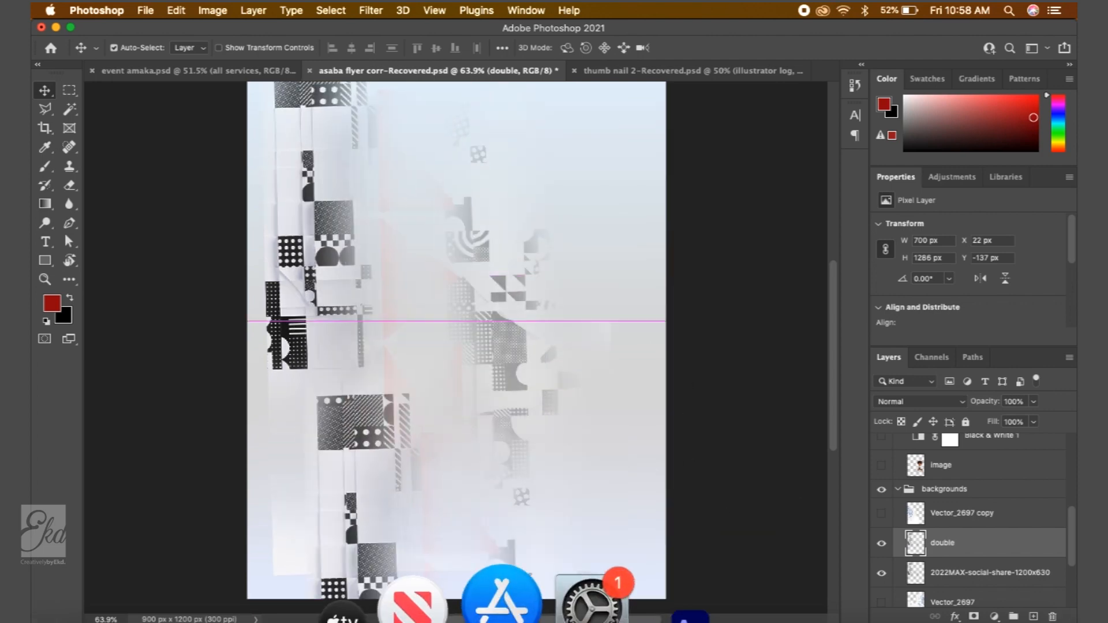
pyautogui.press('super+z')
pyautogui.scroll(-5, 470, 450)
pyautogui.moveTo(412, 403); pyautogui.dragTo(425, 501)
pyautogui.press('super+z')
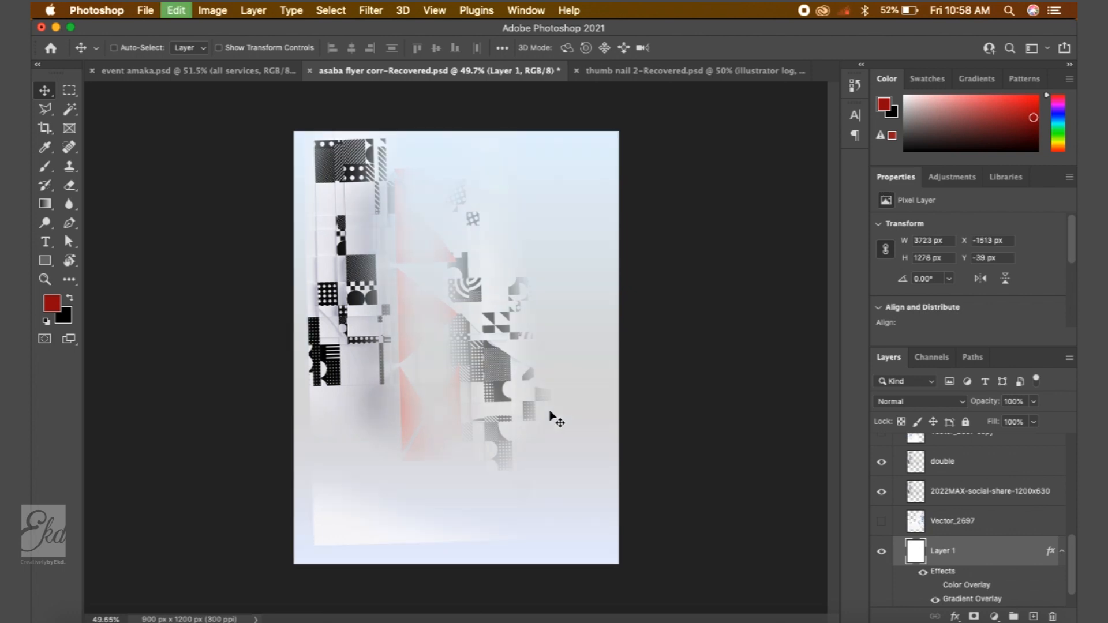
# - Reposition the double copy near the flyer's bottom and the original image near its top
pyautogui.moveTo(500, 351); pyautogui.dragTo(591, 556)
pyautogui.moveTo(460, 440); pyautogui.dragTo(416, 528)
pyautogui.moveTo(495, 391); pyautogui.dragTo(529, 349)
pyautogui.moveTo(441, 517); pyautogui.dragTo(426, 496)
pyautogui.click(699, 369)
pyautogui.moveTo(414, 272); pyautogui.dragTo(395, 261)
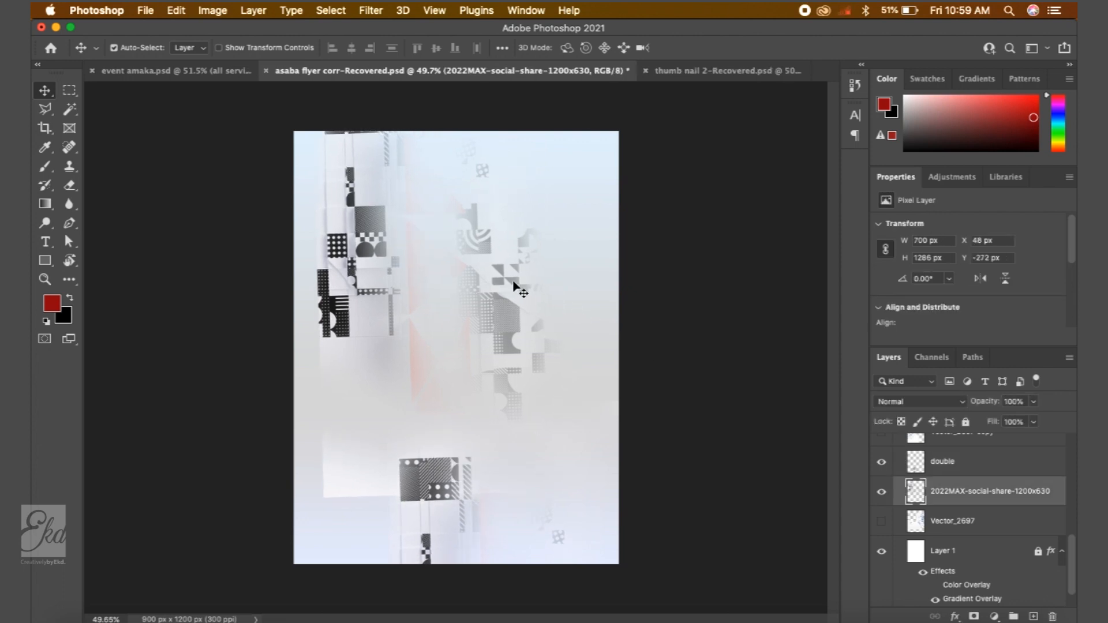
# - Scale the original image up to about 852 × 1565 px and nudge the double copy slightly down
pyautogui.press('super+t')
pyautogui.moveTo(564, 266); pyautogui.dragTo(583, 234)
pyautogui.press('Return')
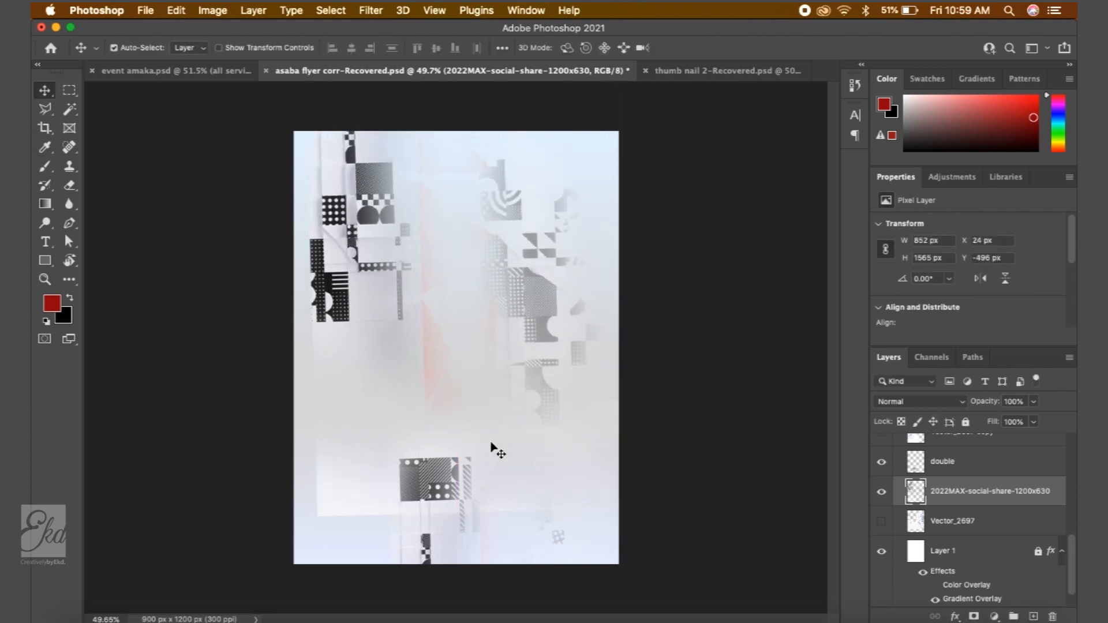
pyautogui.moveTo(449, 482); pyautogui.dragTo(461, 491)
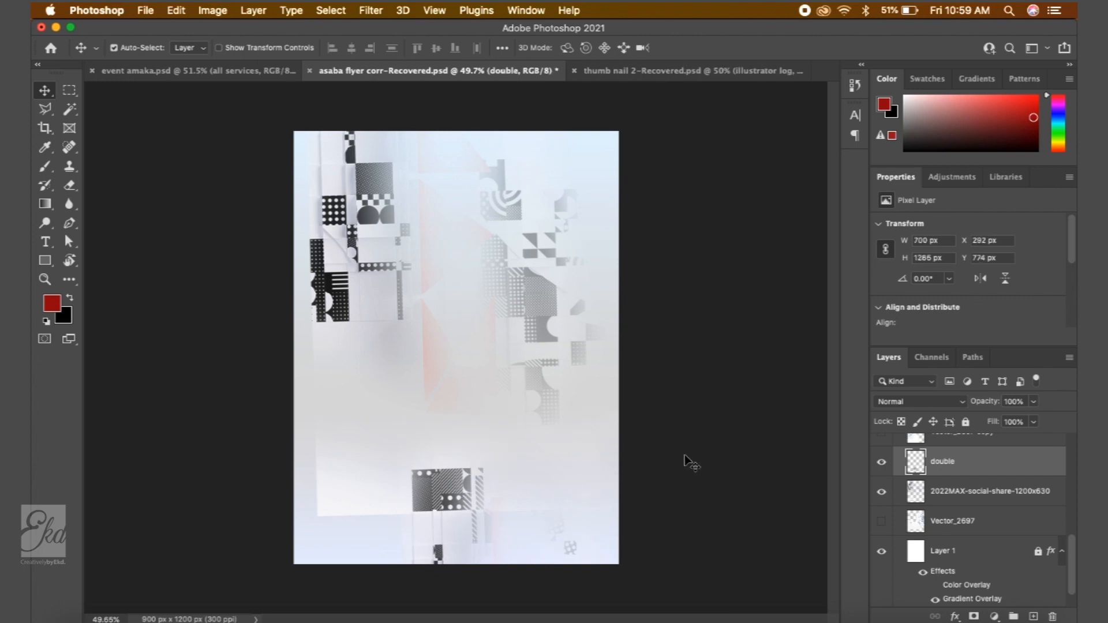
pyautogui.click(686, 455)
# - Show the titles, services, LOGO, contact and middle groups in the flyer
pyautogui.scroll(-5, 955, 553)
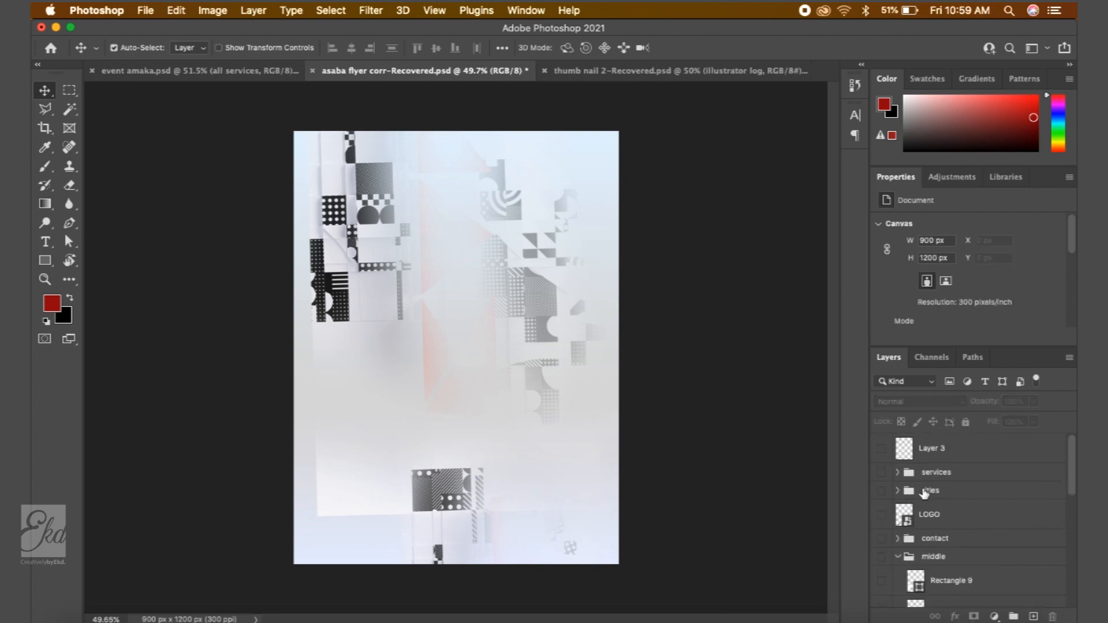
pyautogui.click(881, 490)
pyautogui.click(881, 472)
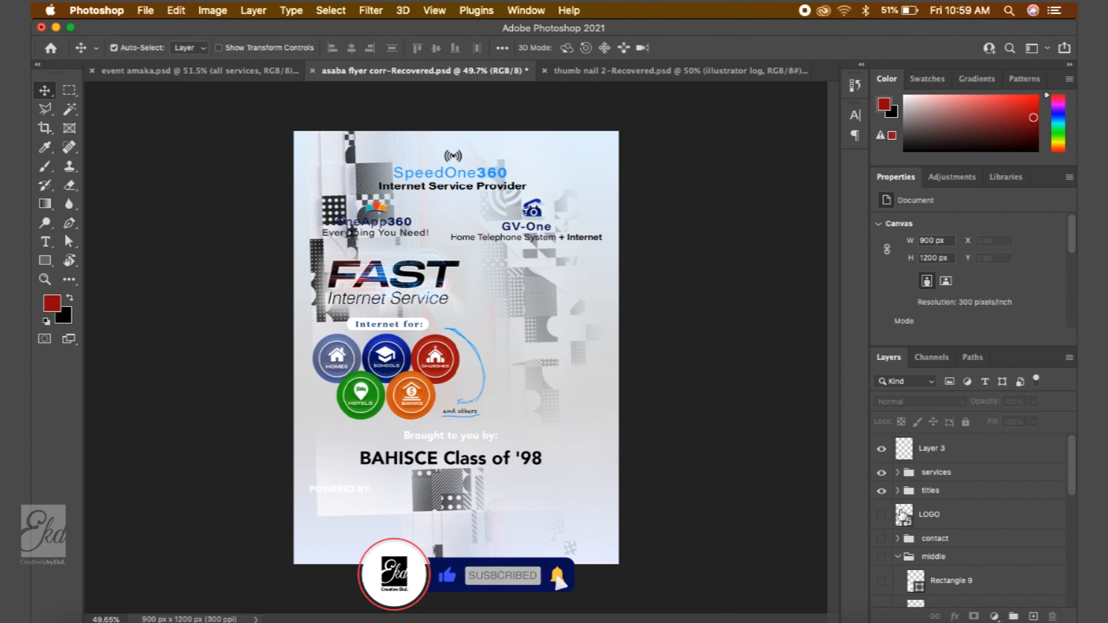
pyautogui.scroll(3, 905, 536)
pyautogui.scroll(-3, 905, 536)
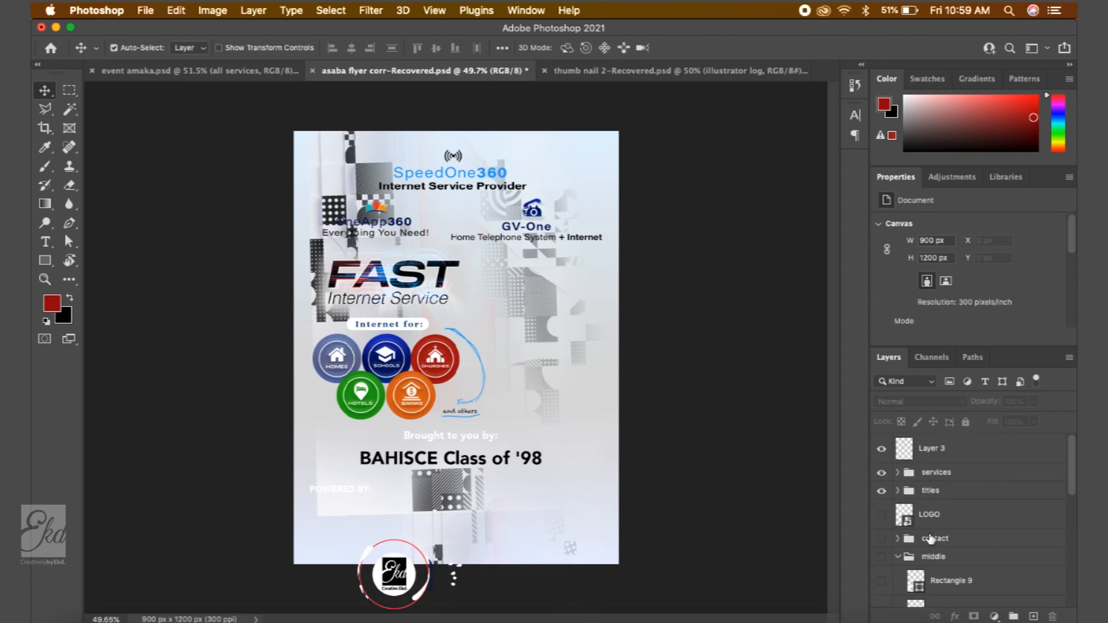
pyautogui.click(898, 556)
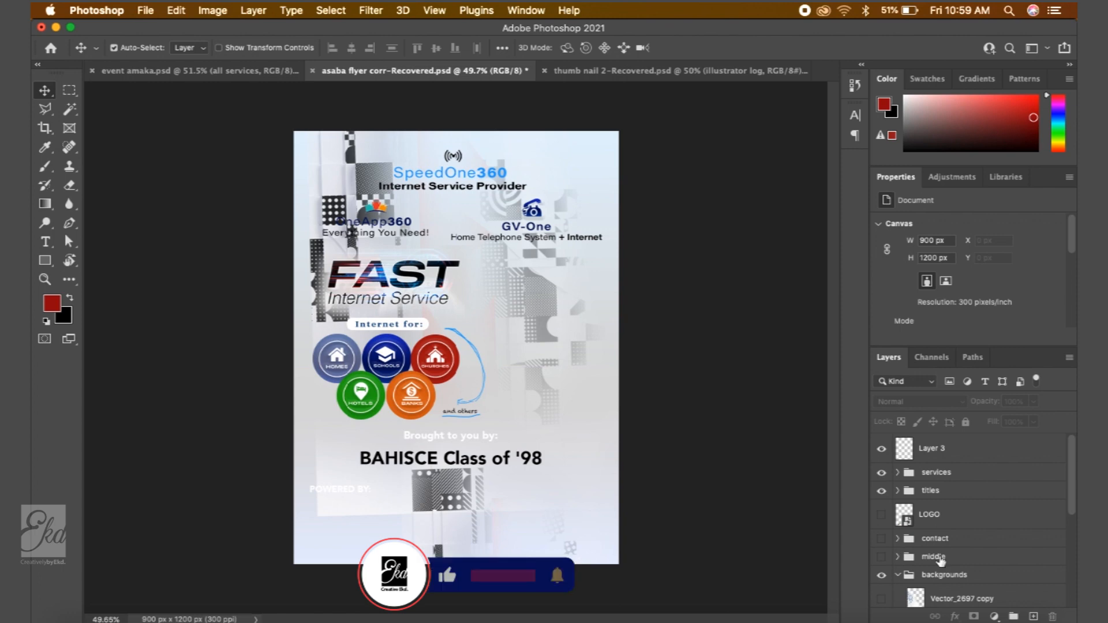
pyautogui.click(897, 576)
pyautogui.moveTo(881, 556); pyautogui.dragTo(881, 514)
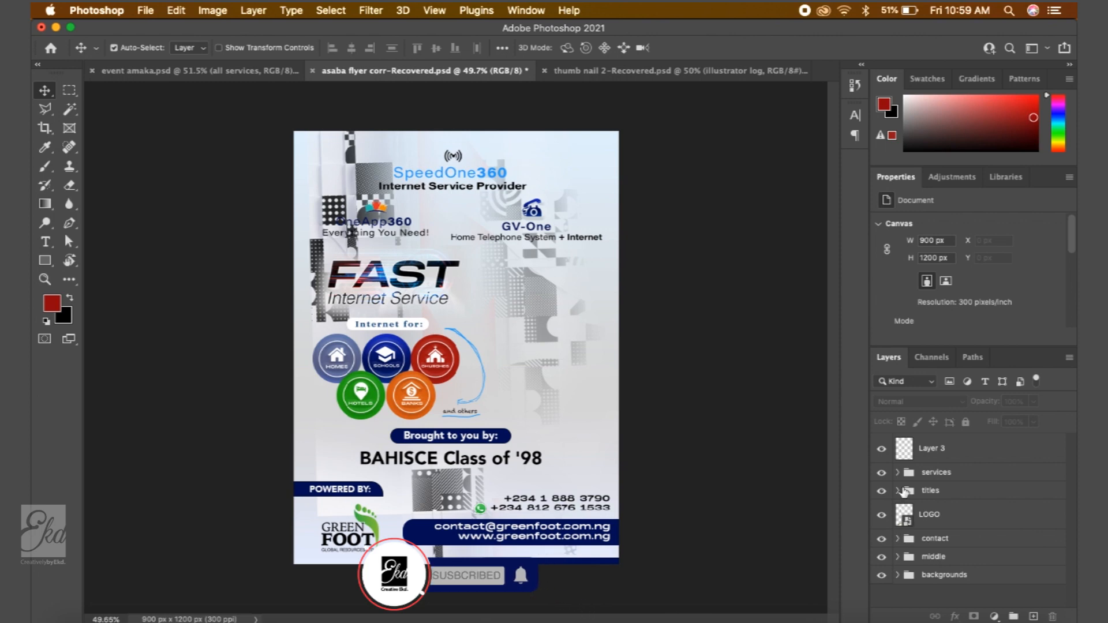
# - Show the woman's image layer inside the middle group
pyautogui.click(897, 557)
pyautogui.scroll(-3, 946, 575)
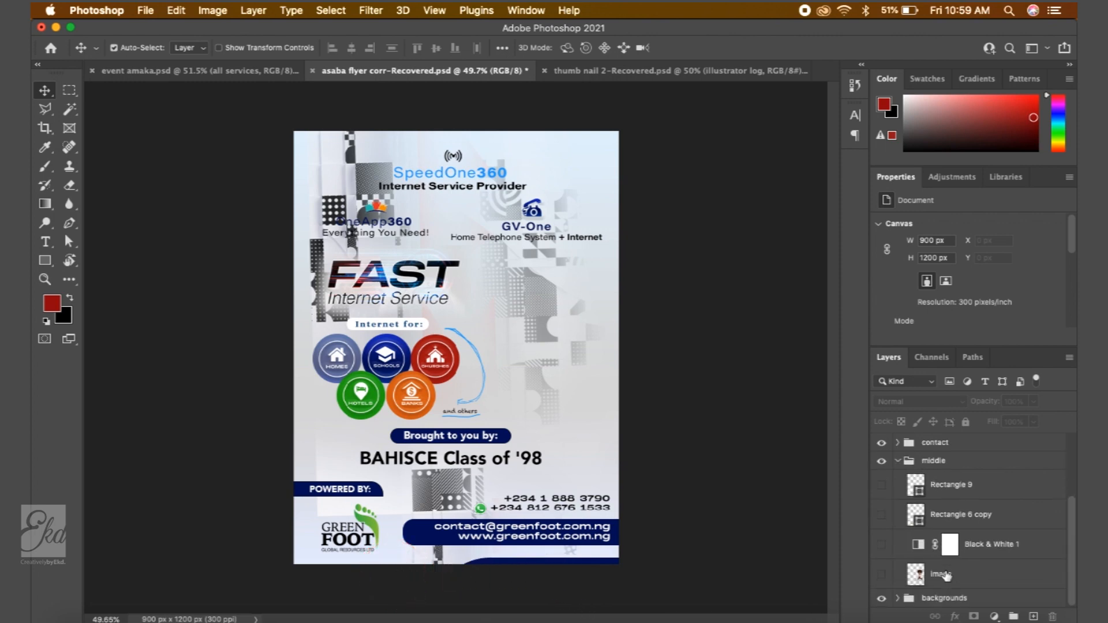
pyautogui.click(880, 574)
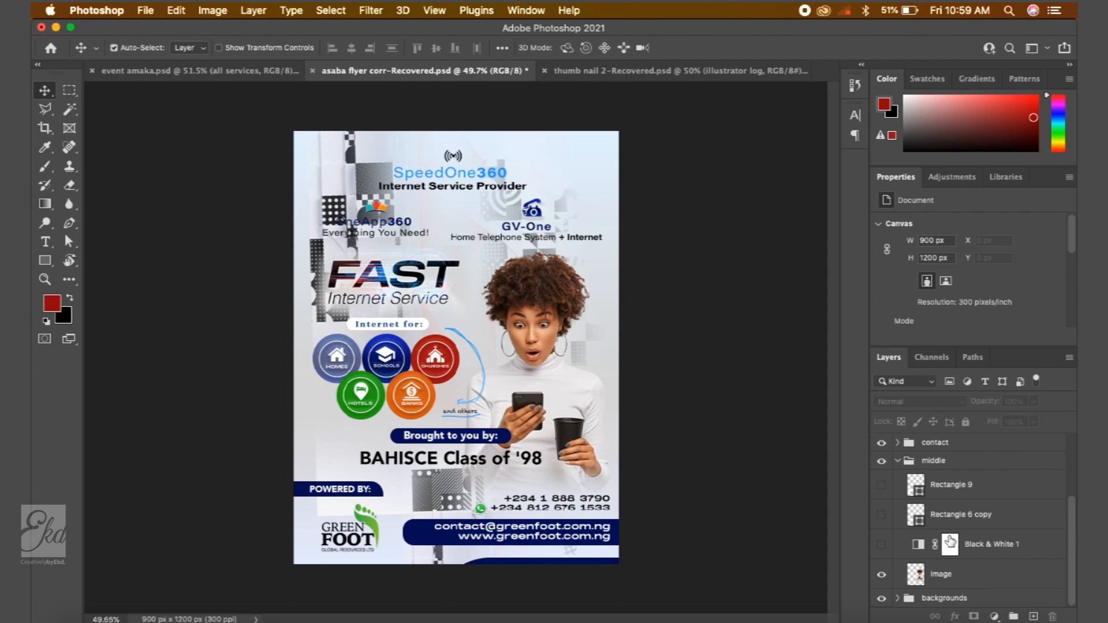
pyautogui.click(898, 461)
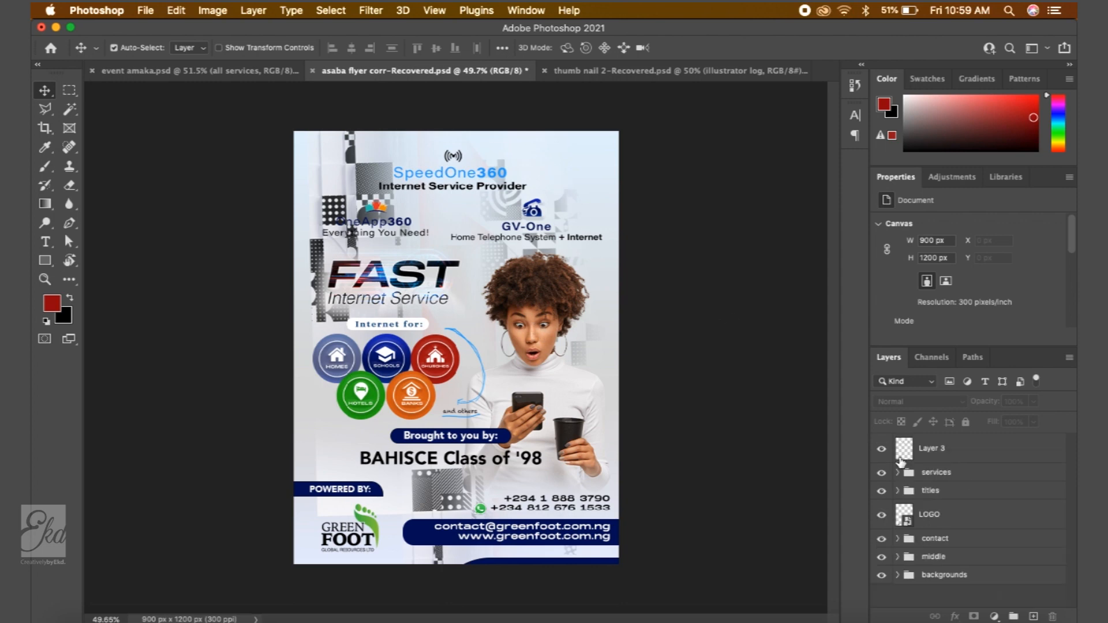
pyautogui.click(898, 577)
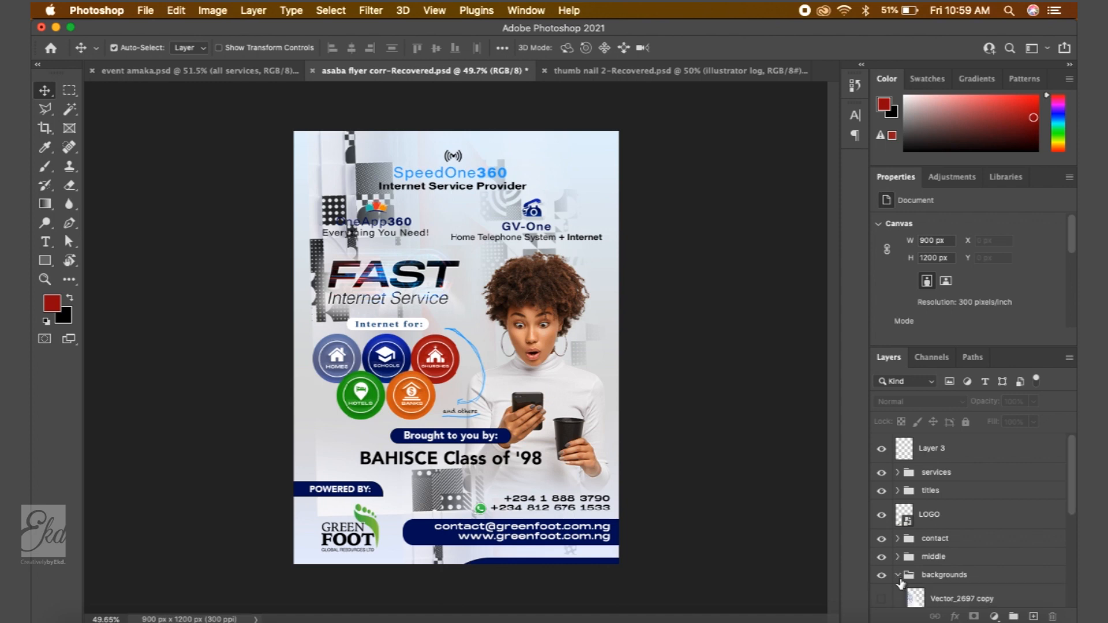
# - Try adjusting the opacity of the double and 2022MAX-social-share-1200x630 layers
pyautogui.scroll(-5, 958, 565)
pyautogui.click(958, 520)
pyautogui.click(947, 490)
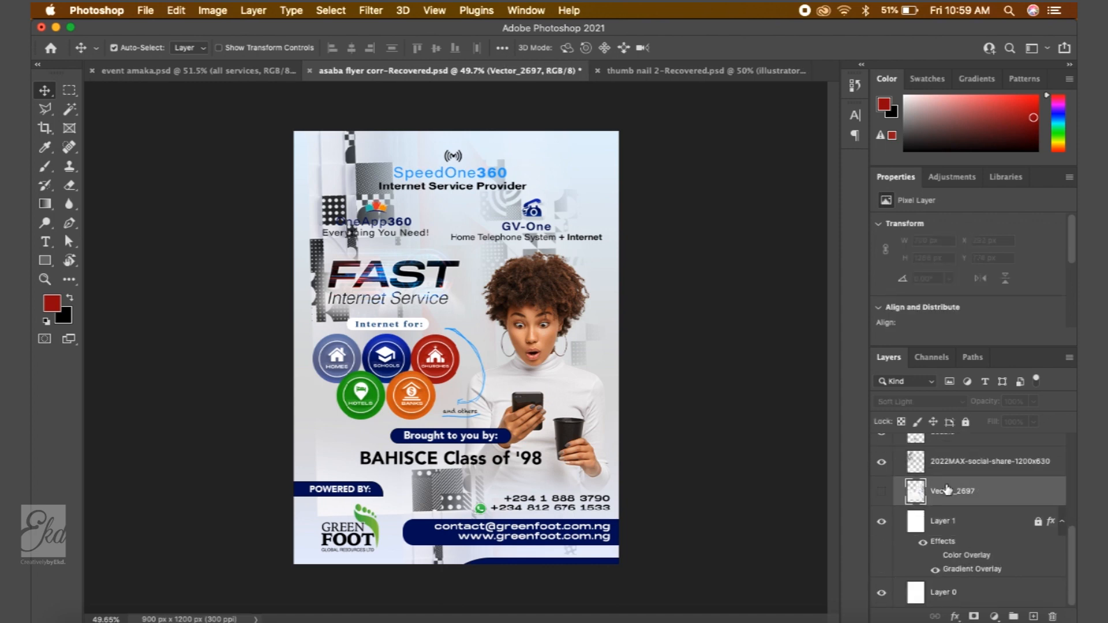
pyautogui.scroll(2, 947, 490)
pyautogui.click(945, 485)
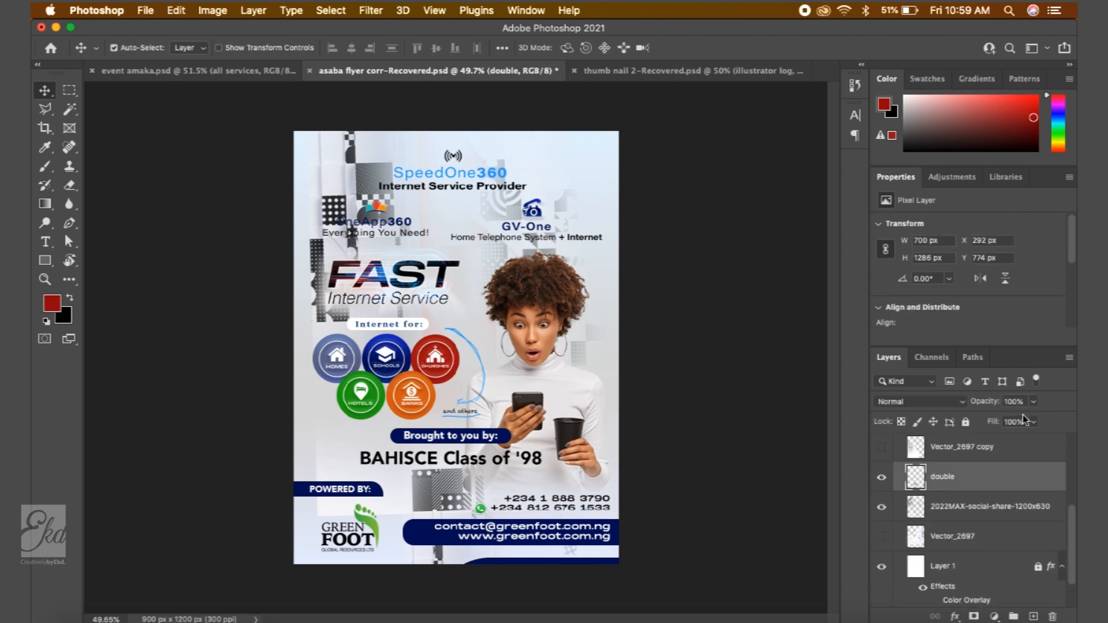
pyautogui.moveTo(1035, 402); pyautogui.dragTo(985, 425)
pyautogui.click(975, 518)
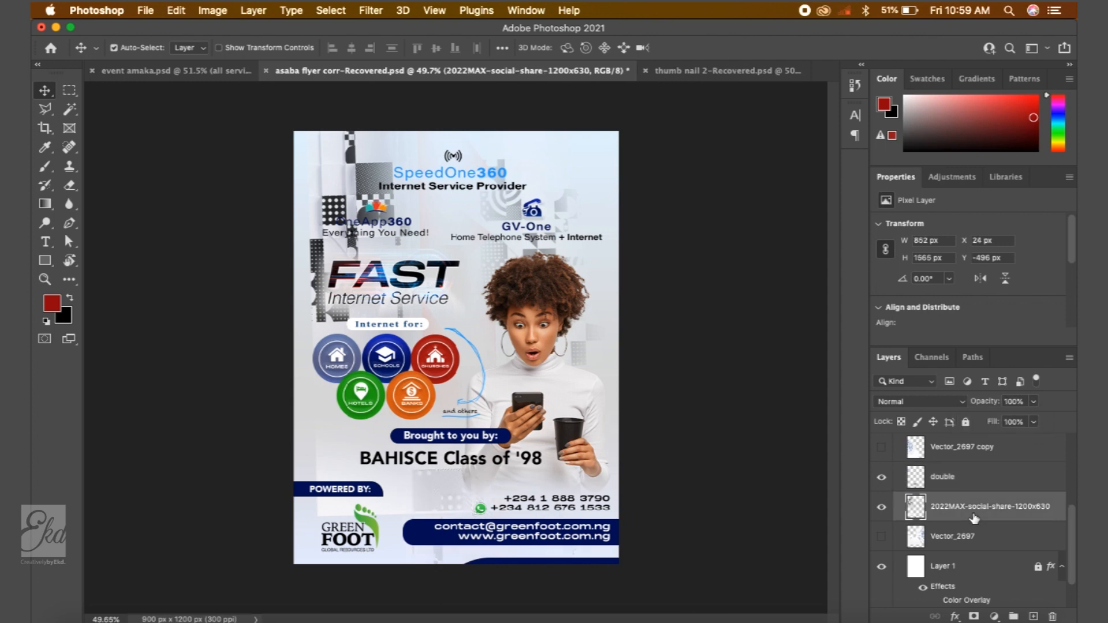
pyautogui.click(1035, 422)
pyautogui.click(1034, 401)
pyautogui.moveTo(1033, 420); pyautogui.dragTo(991, 424)
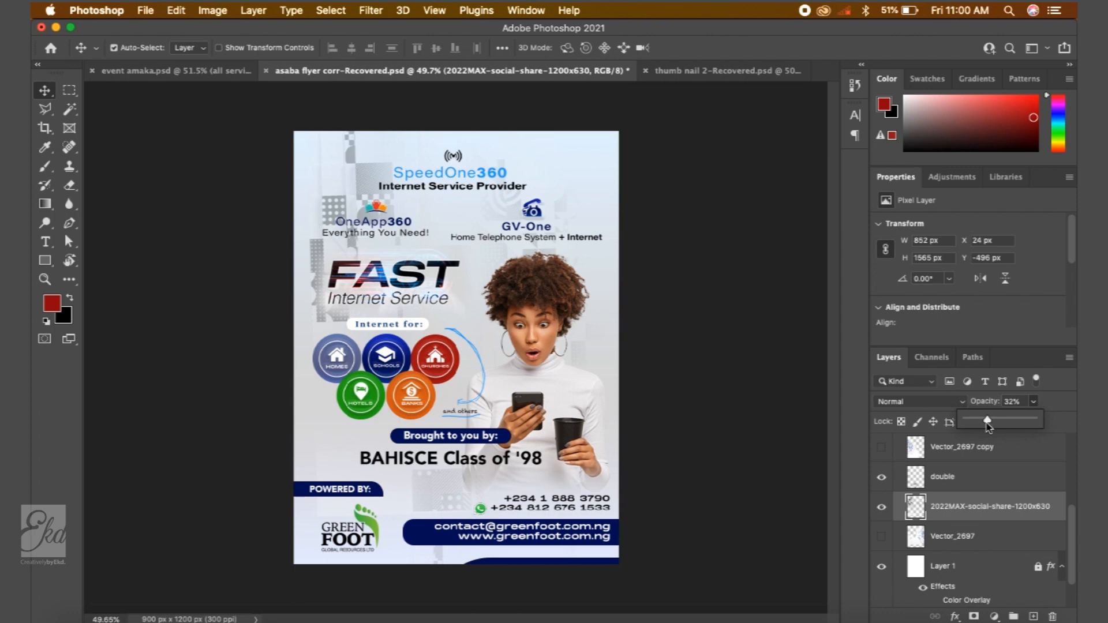
pyautogui.moveTo(985, 425); pyautogui.dragTo(976, 421)
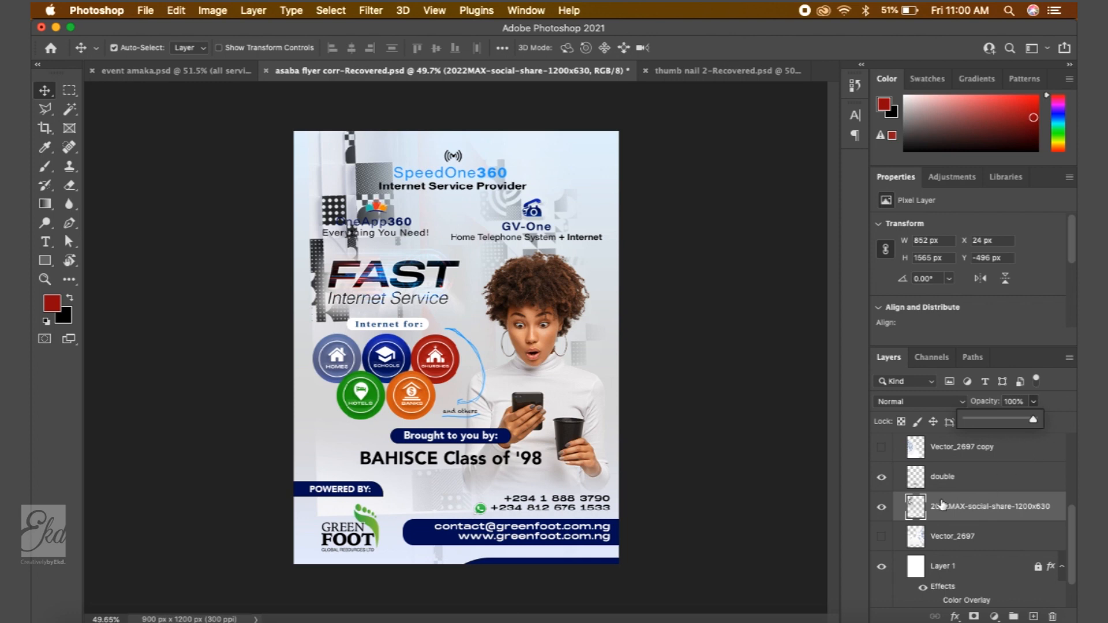
# - Set the 2022MAX image layer's blend mode to Color Dodge and scale it to about 107%
pyautogui.click(919, 402)
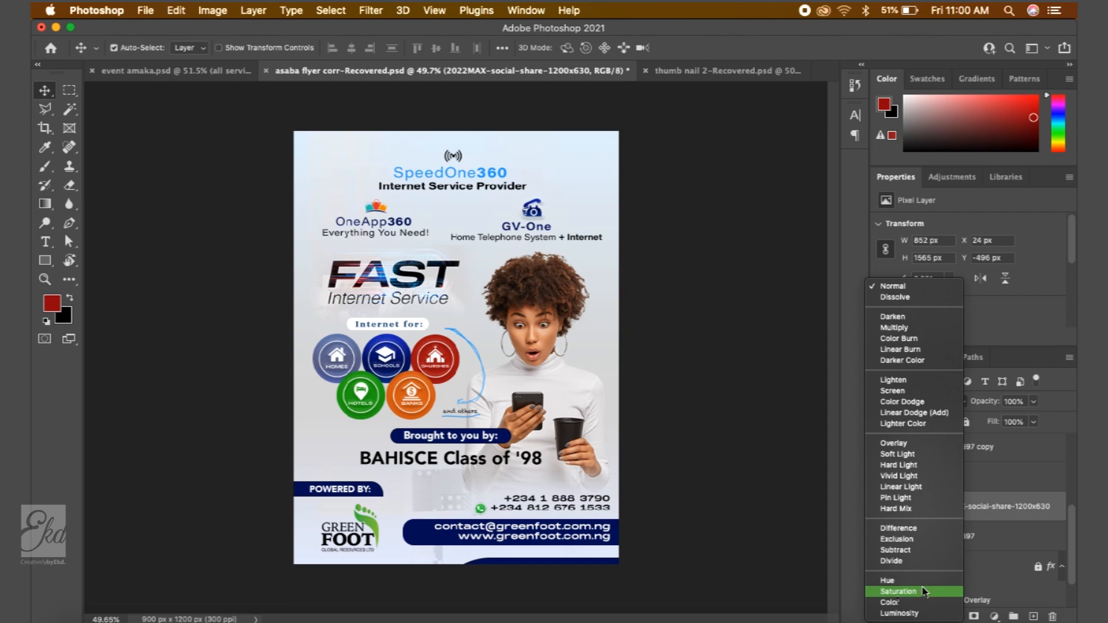
pyautogui.click(893, 403)
pyautogui.press('super+t')
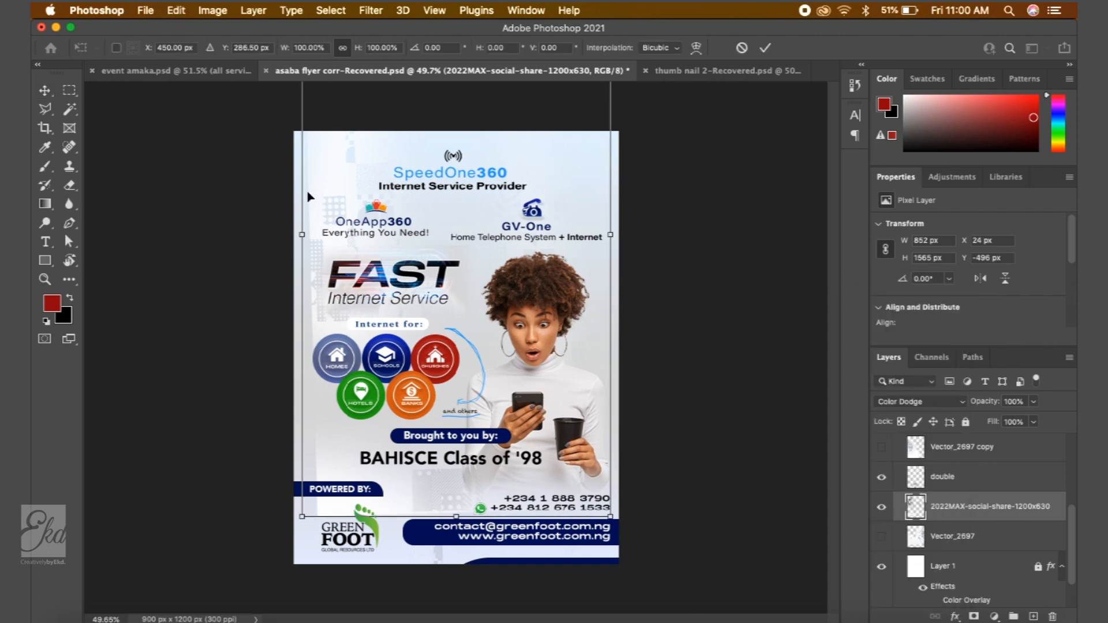
pyautogui.moveTo(301, 234); pyautogui.dragTo(278, 234)
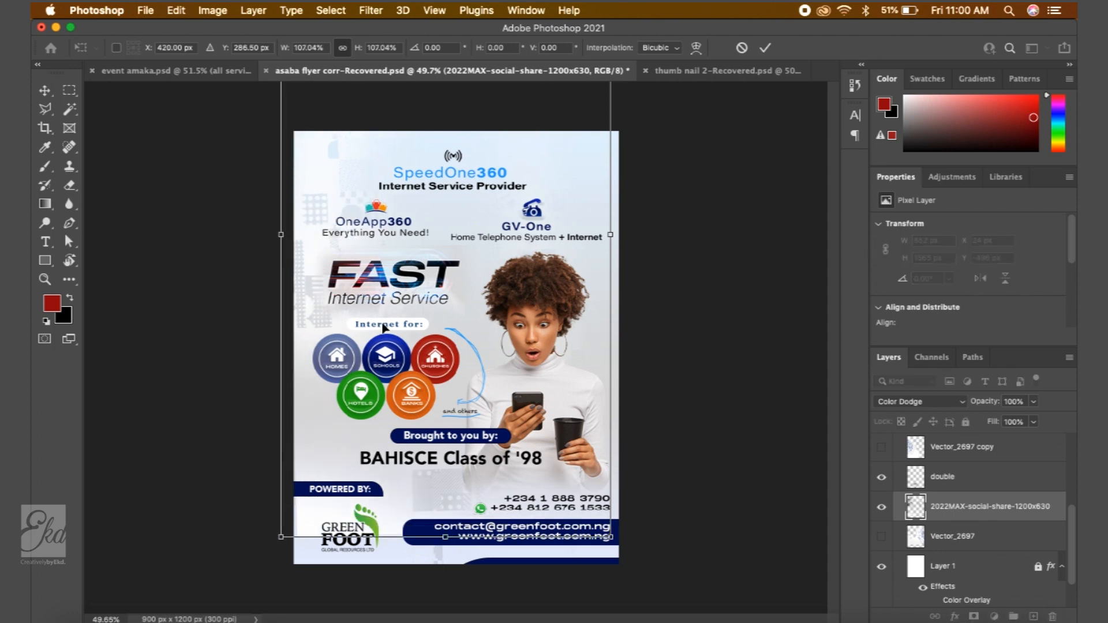
pyautogui.press('Return')
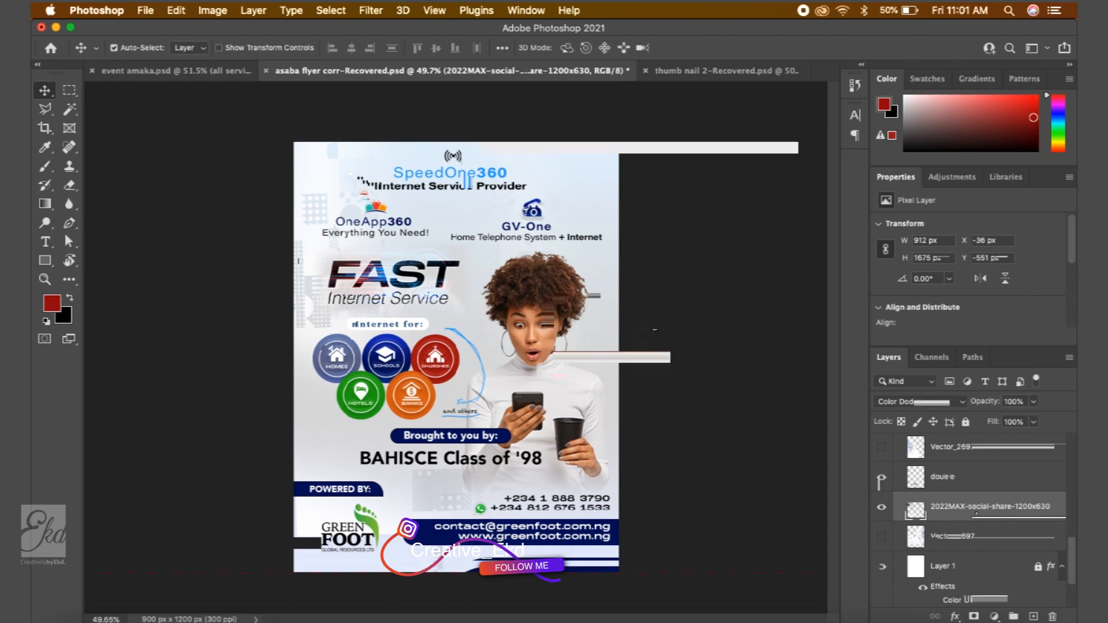
# - Switch to the event amaka document
pyautogui.click(176, 71)
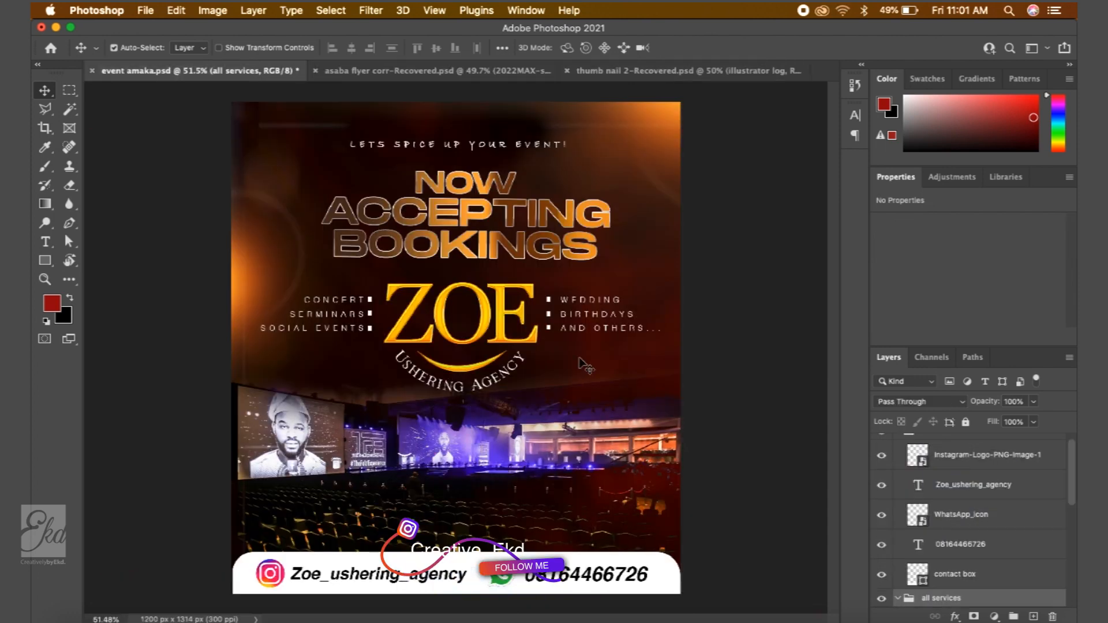